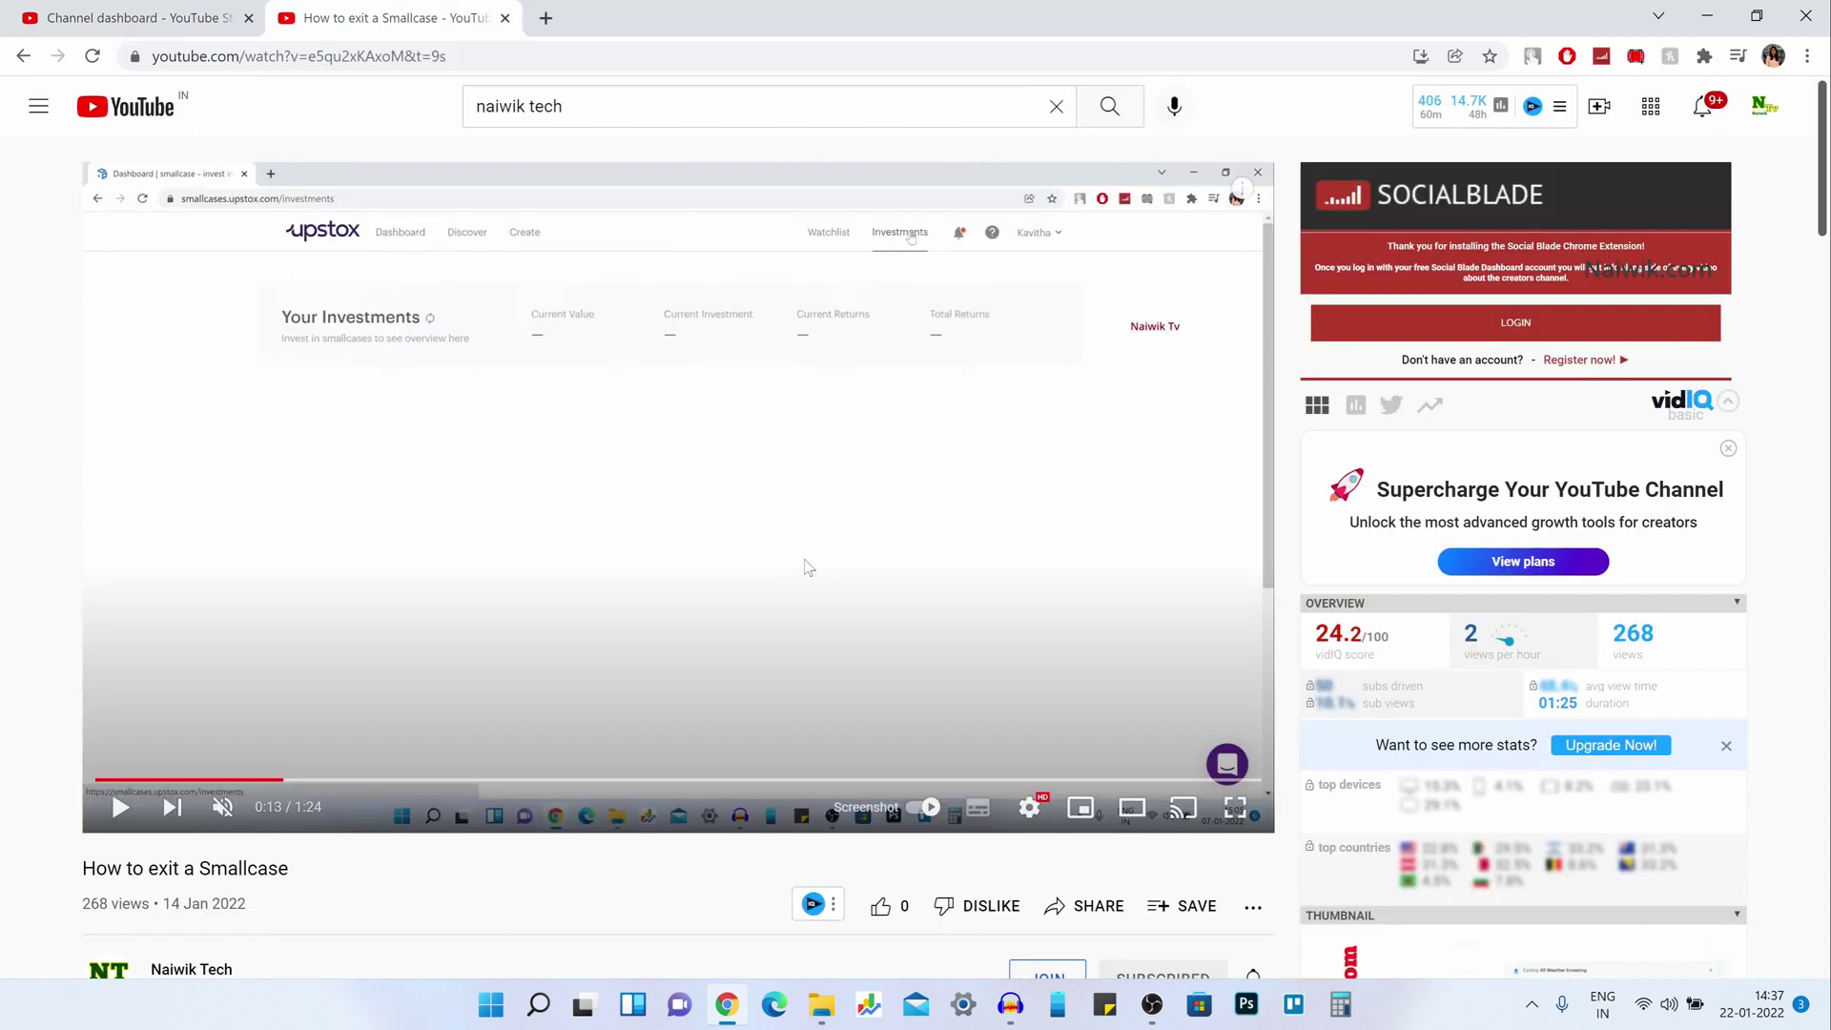
Preview the Join this channel membership dialog, close it, and switch to the Studio dashboard tab.
{"action": "scroll", "coordinate": [810, 568], "scroll_direction": "down", "scroll_amount": 3}
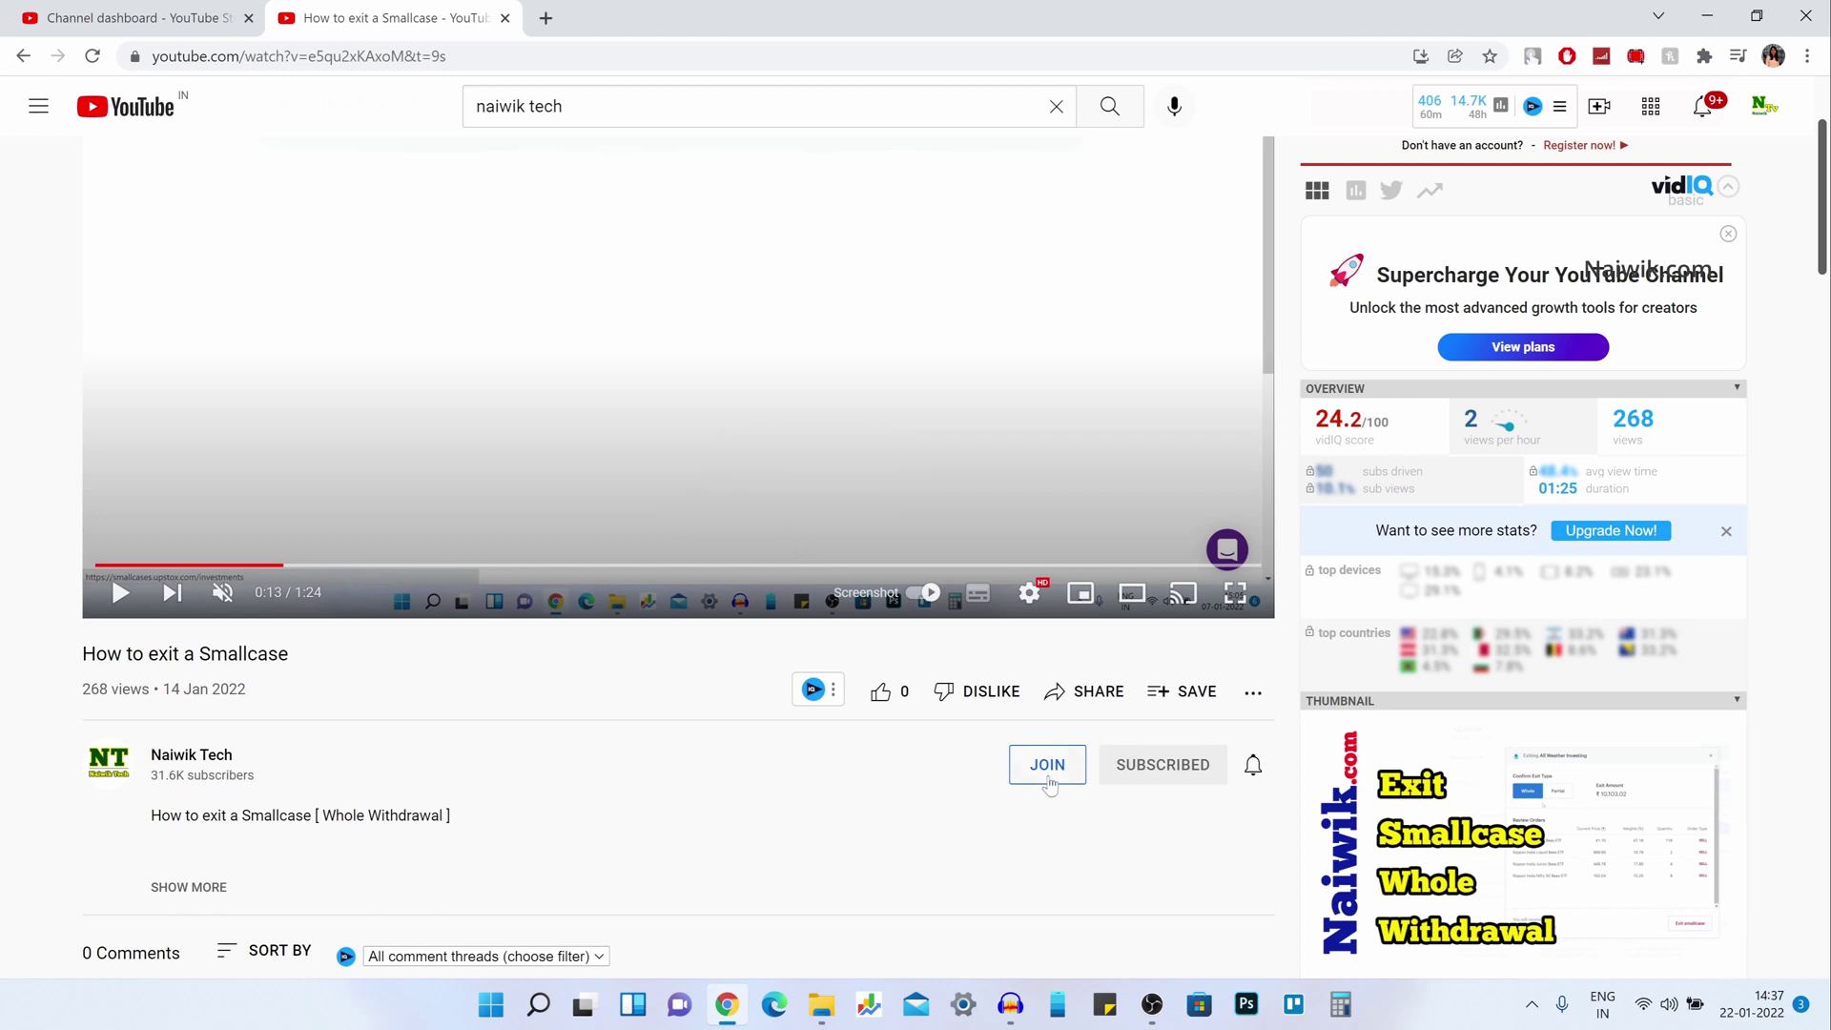
{"action": "left_click", "coordinate": [1048, 768]}
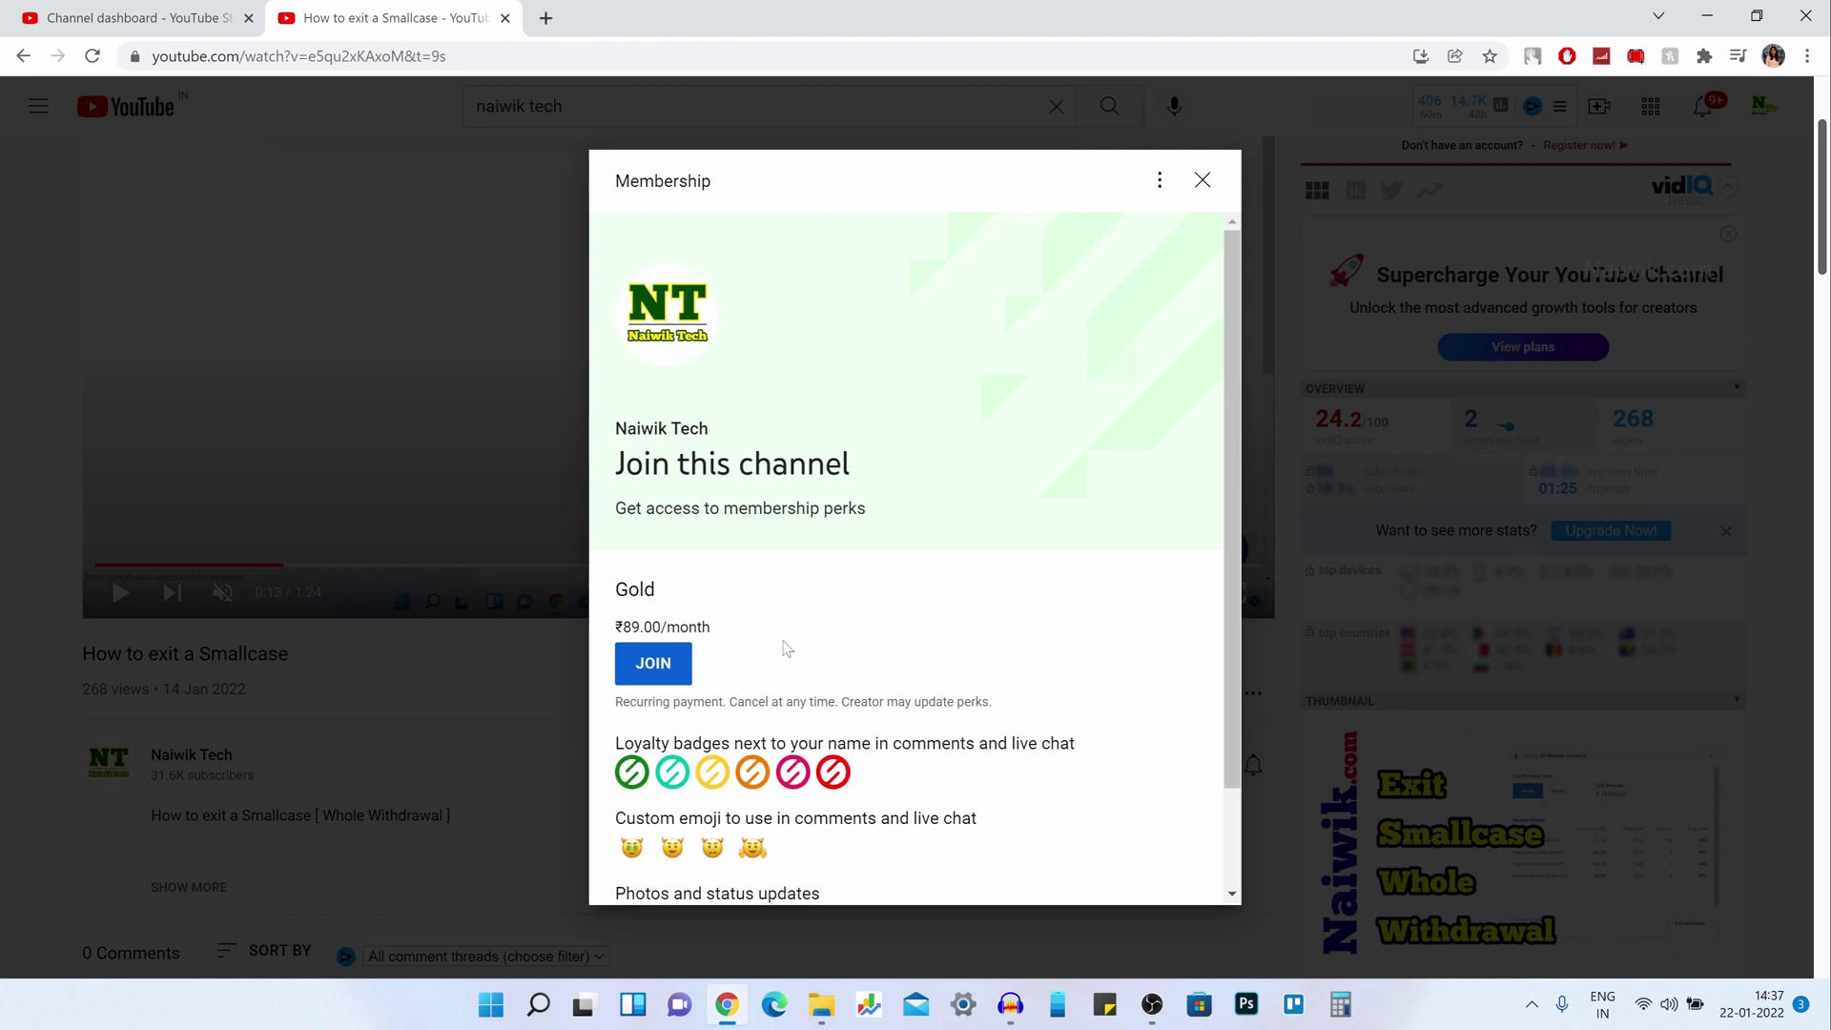
{"action": "left_click", "coordinate": [1203, 180]}
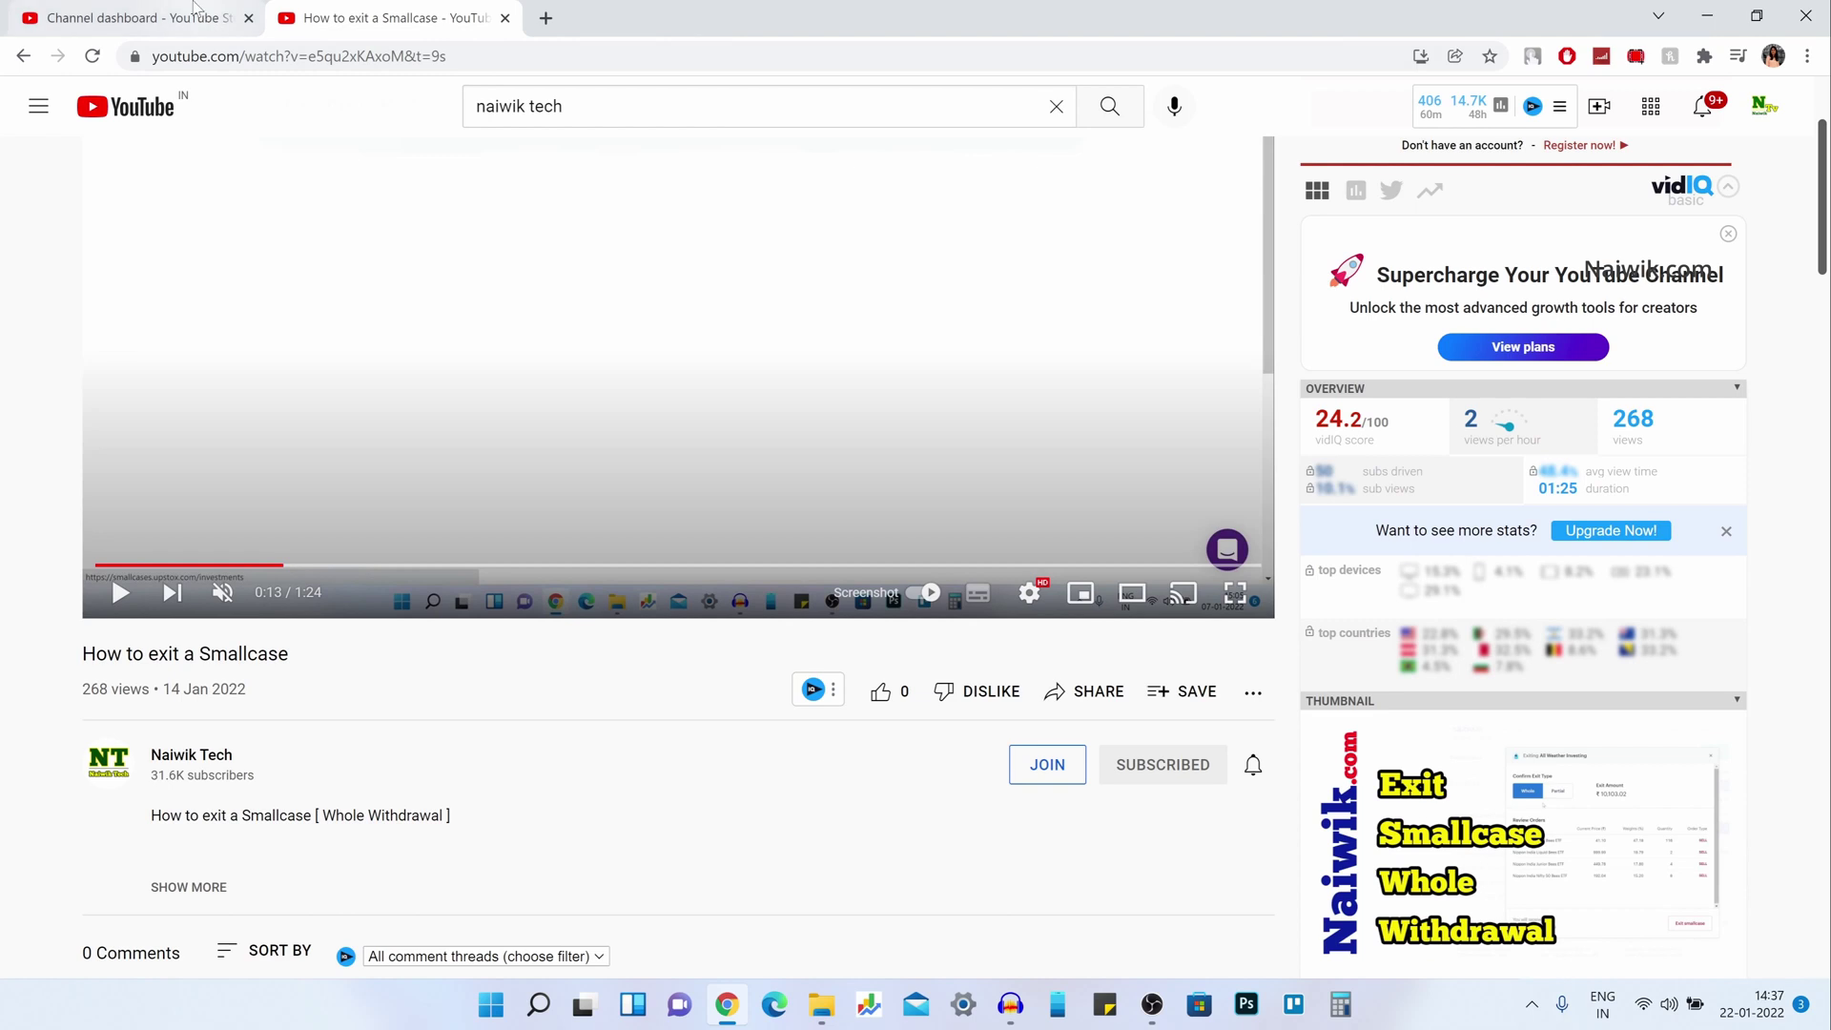
{"action": "left_click", "coordinate": [201, 23]}
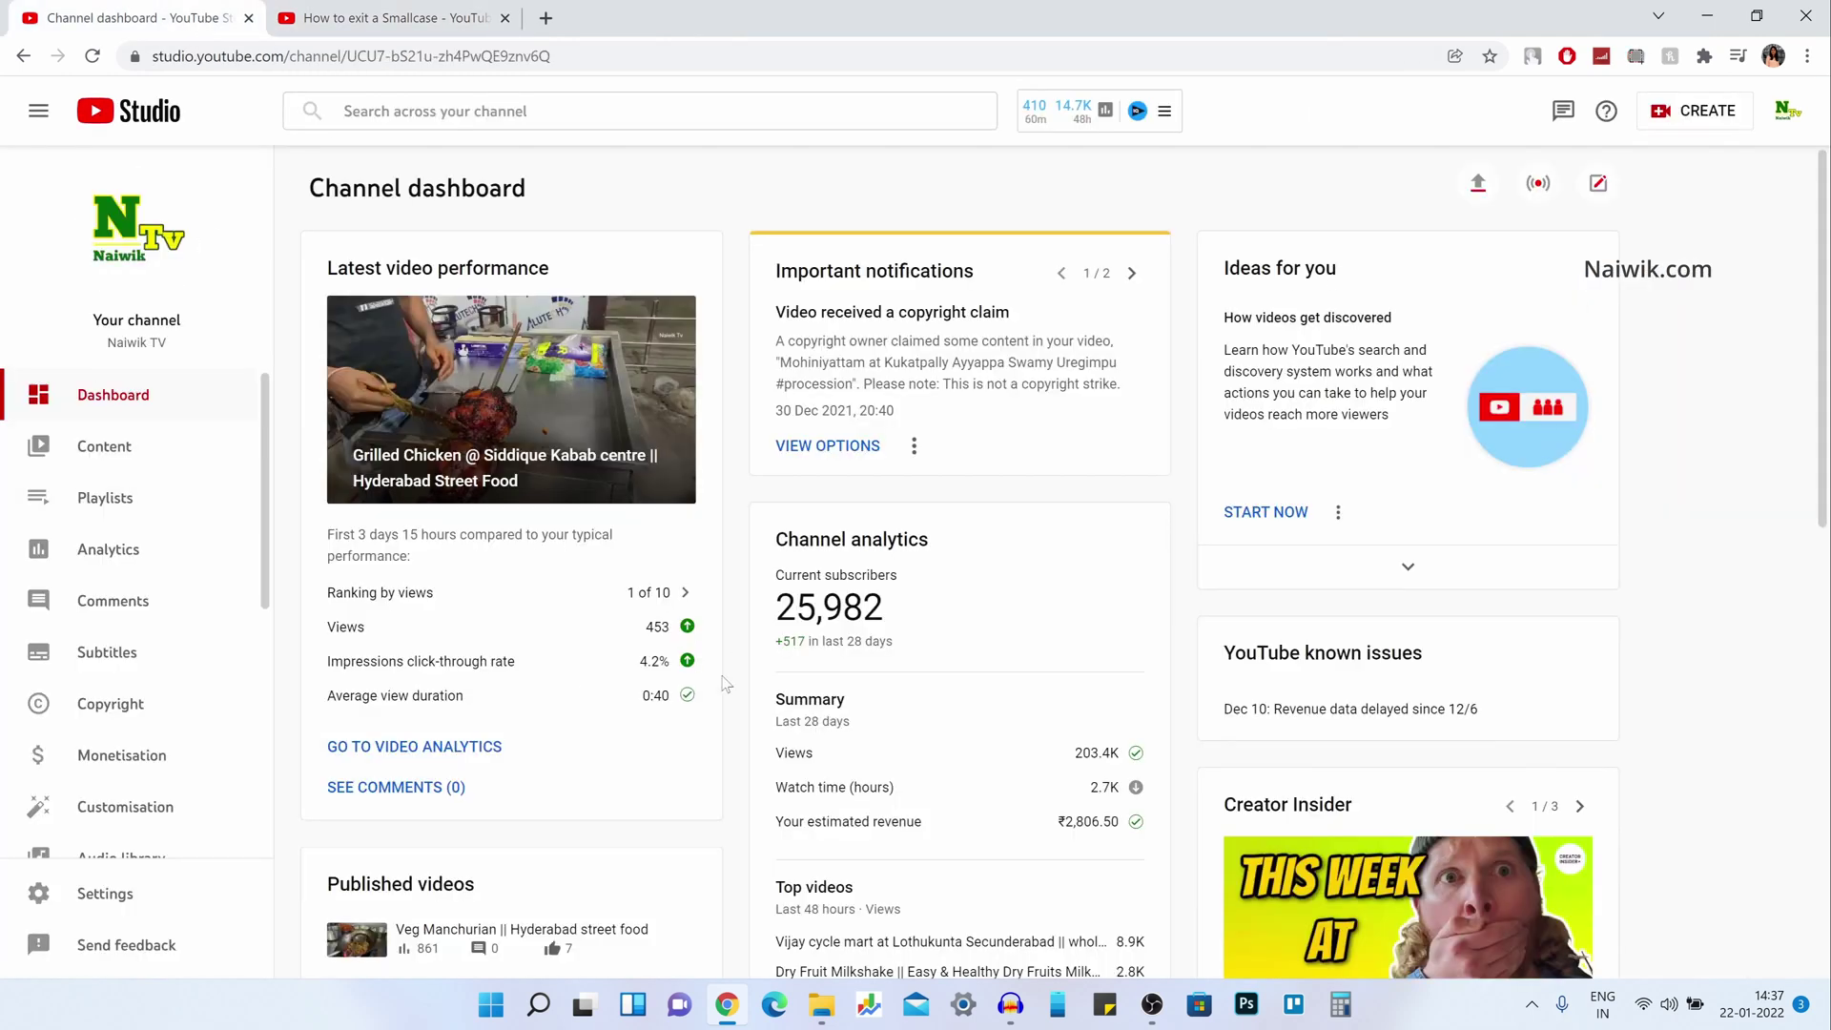
Go to Monetisation > Memberships, explore next steps, and start Set up your memberships offer.
{"action": "left_click", "coordinate": [145, 759]}
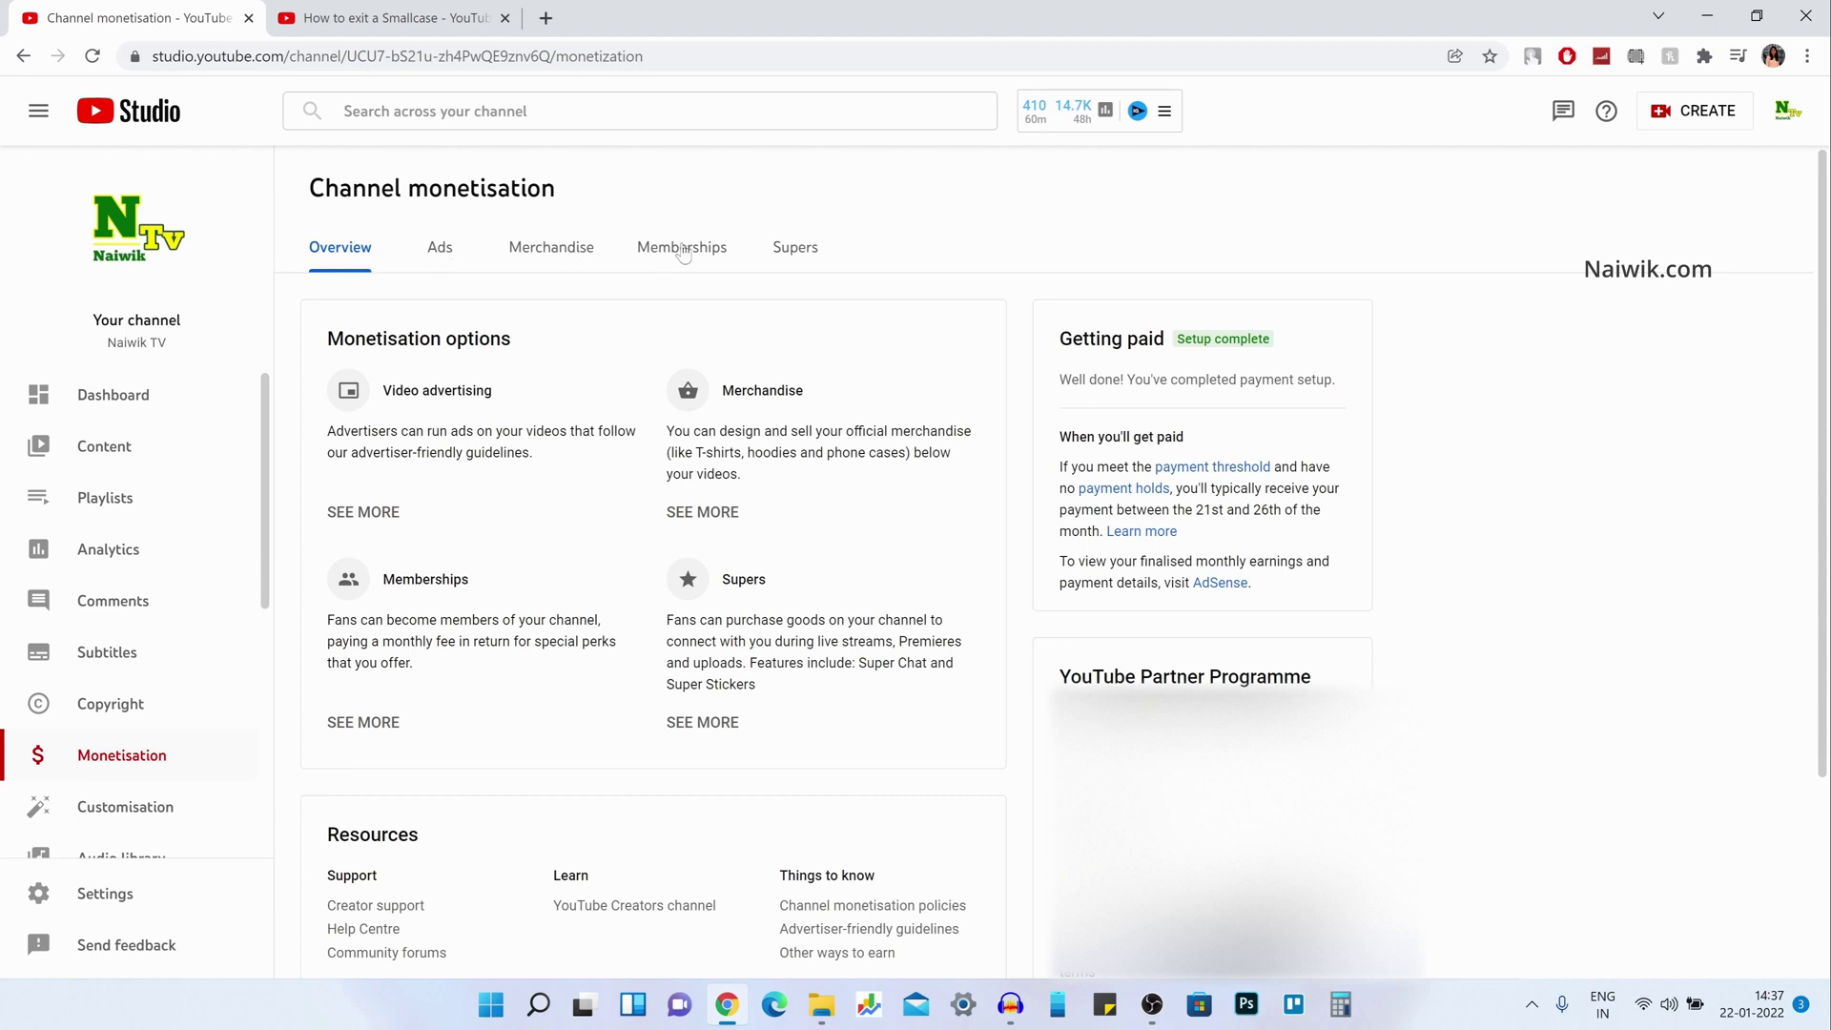
{"action": "left_click", "coordinate": [683, 250]}
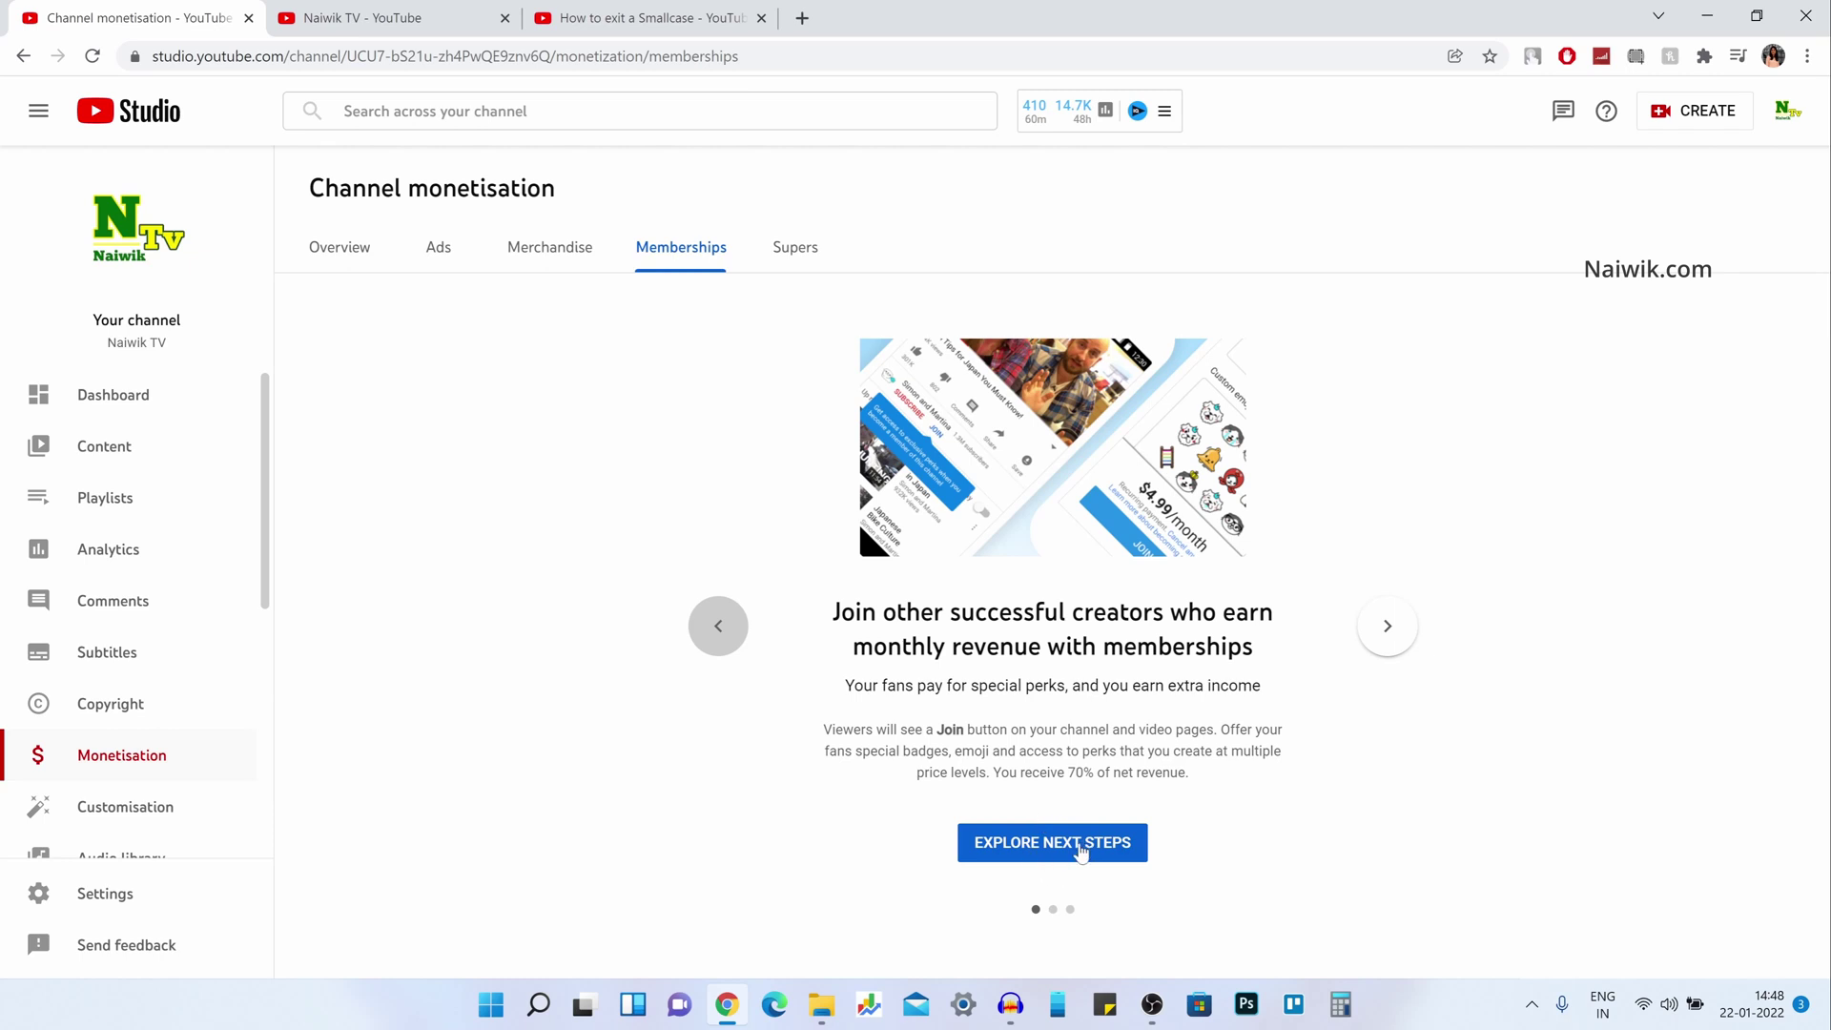
{"action": "left_click", "coordinate": [1081, 846]}
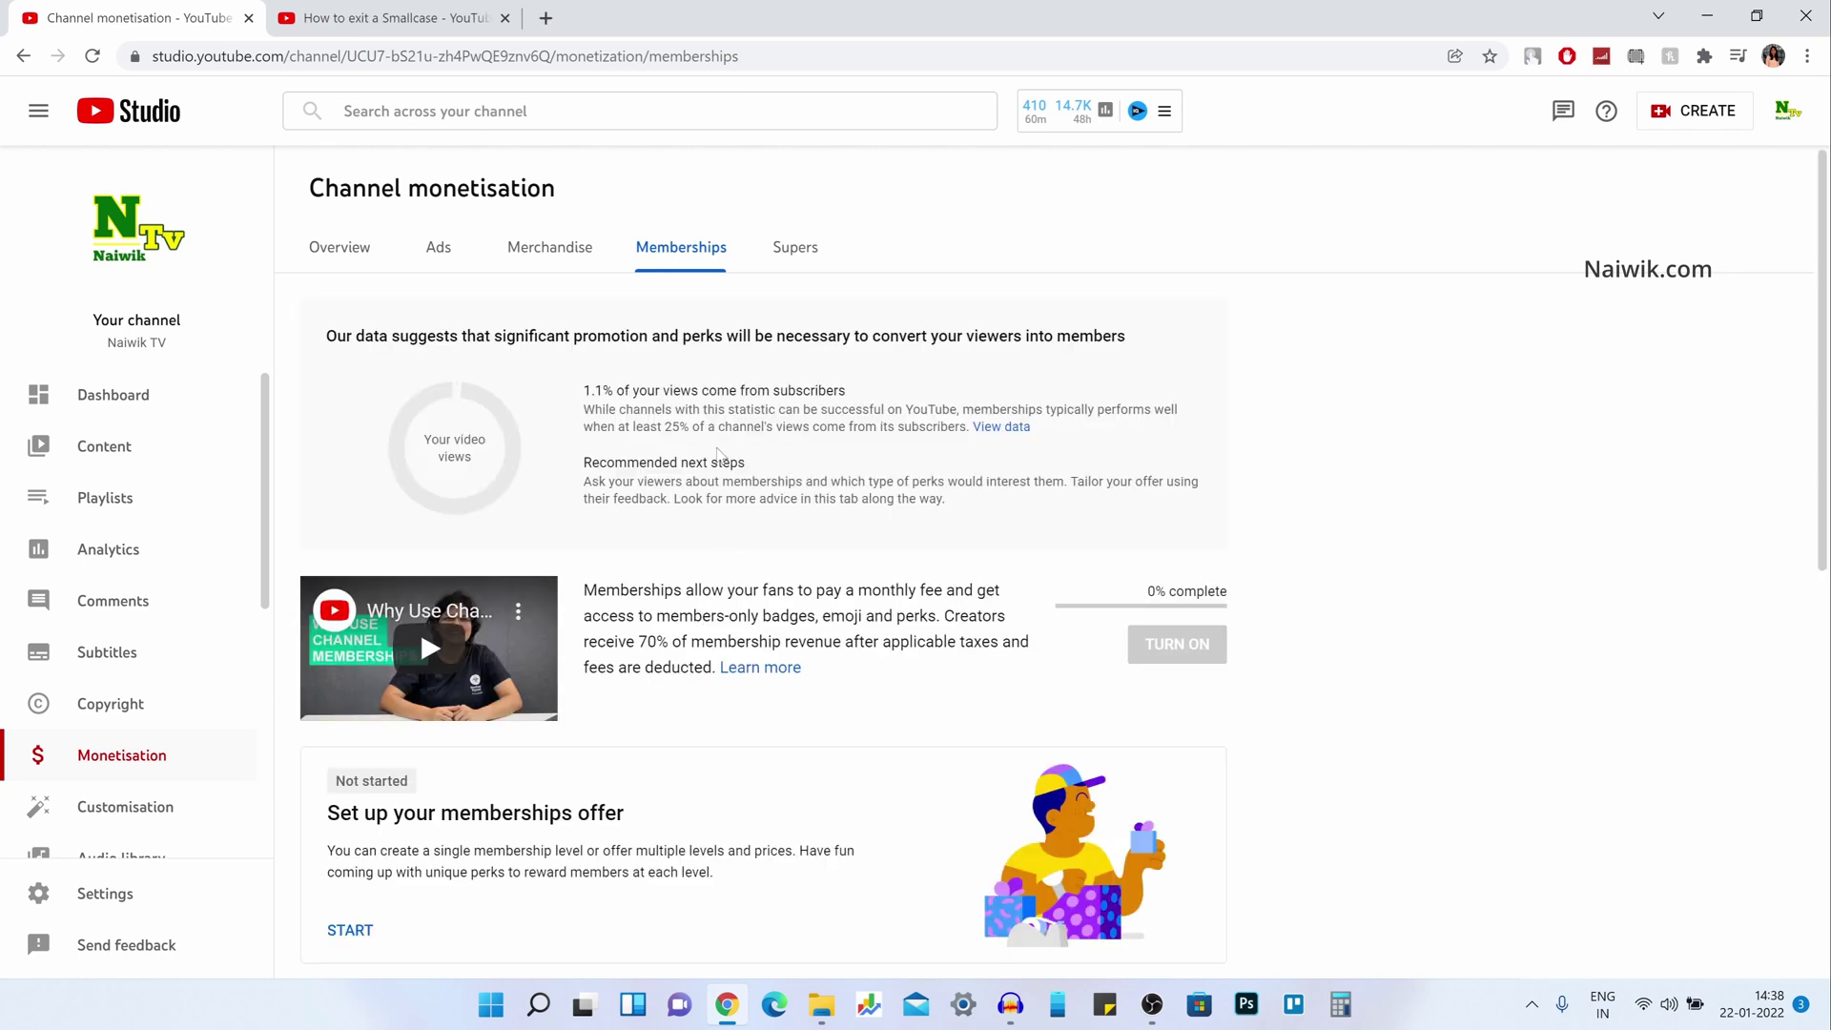
{"action": "scroll", "coordinate": [719, 454], "scroll_direction": "down", "scroll_amount": 3}
{"action": "left_click_drag", "start_coordinate": [665, 502], "coordinate": [327, 502]}
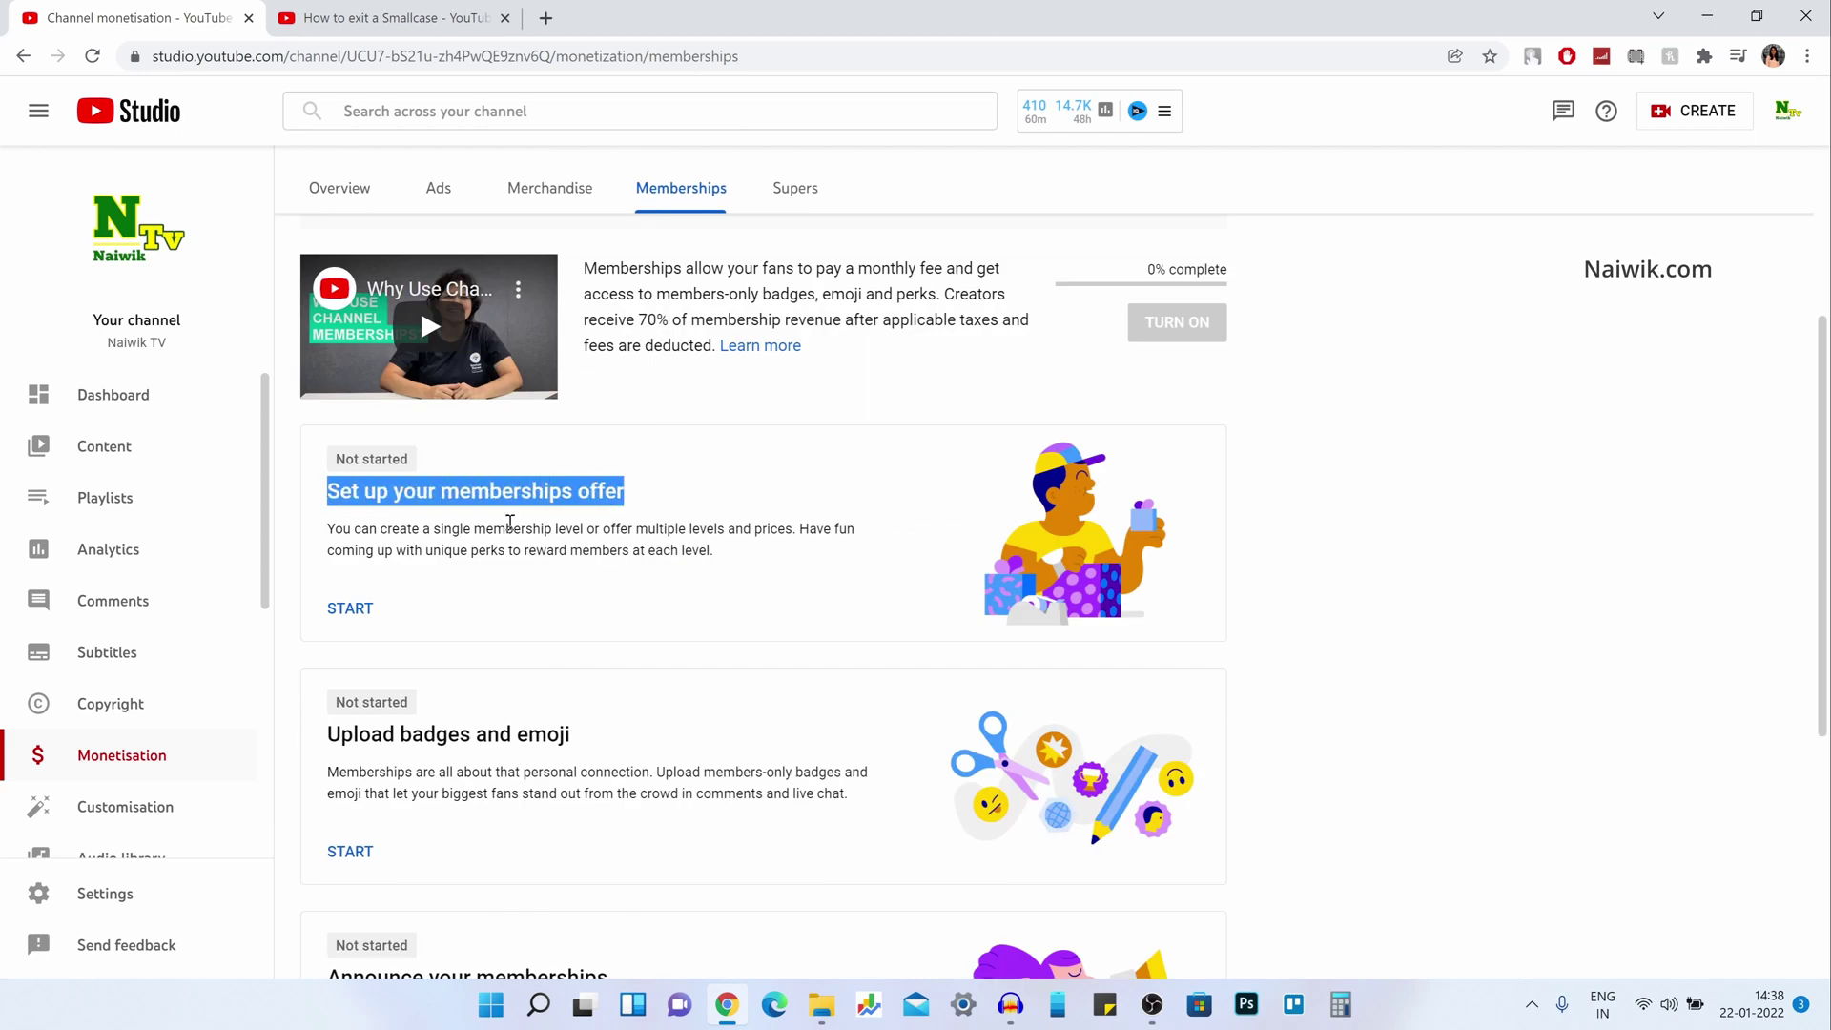
{"action": "scroll", "coordinate": [477, 602], "scroll_direction": "up", "scroll_amount": 1}
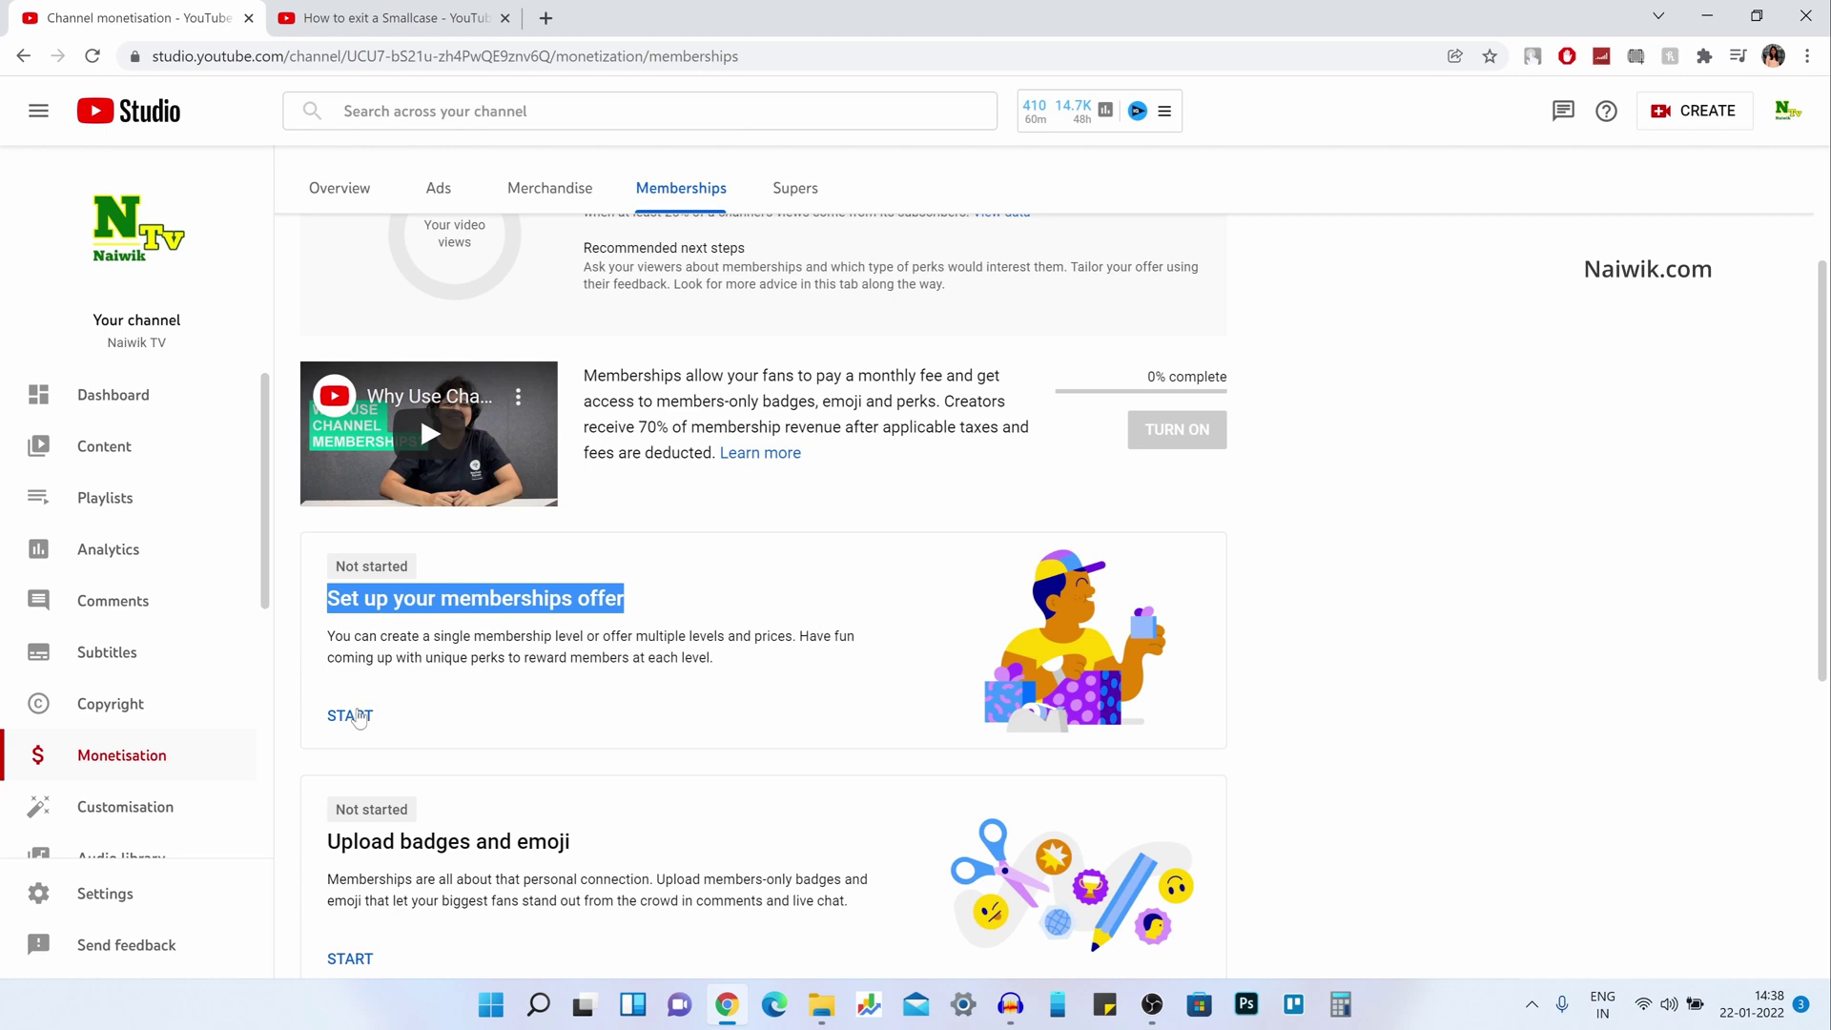
{"action": "left_click", "coordinate": [357, 714]}
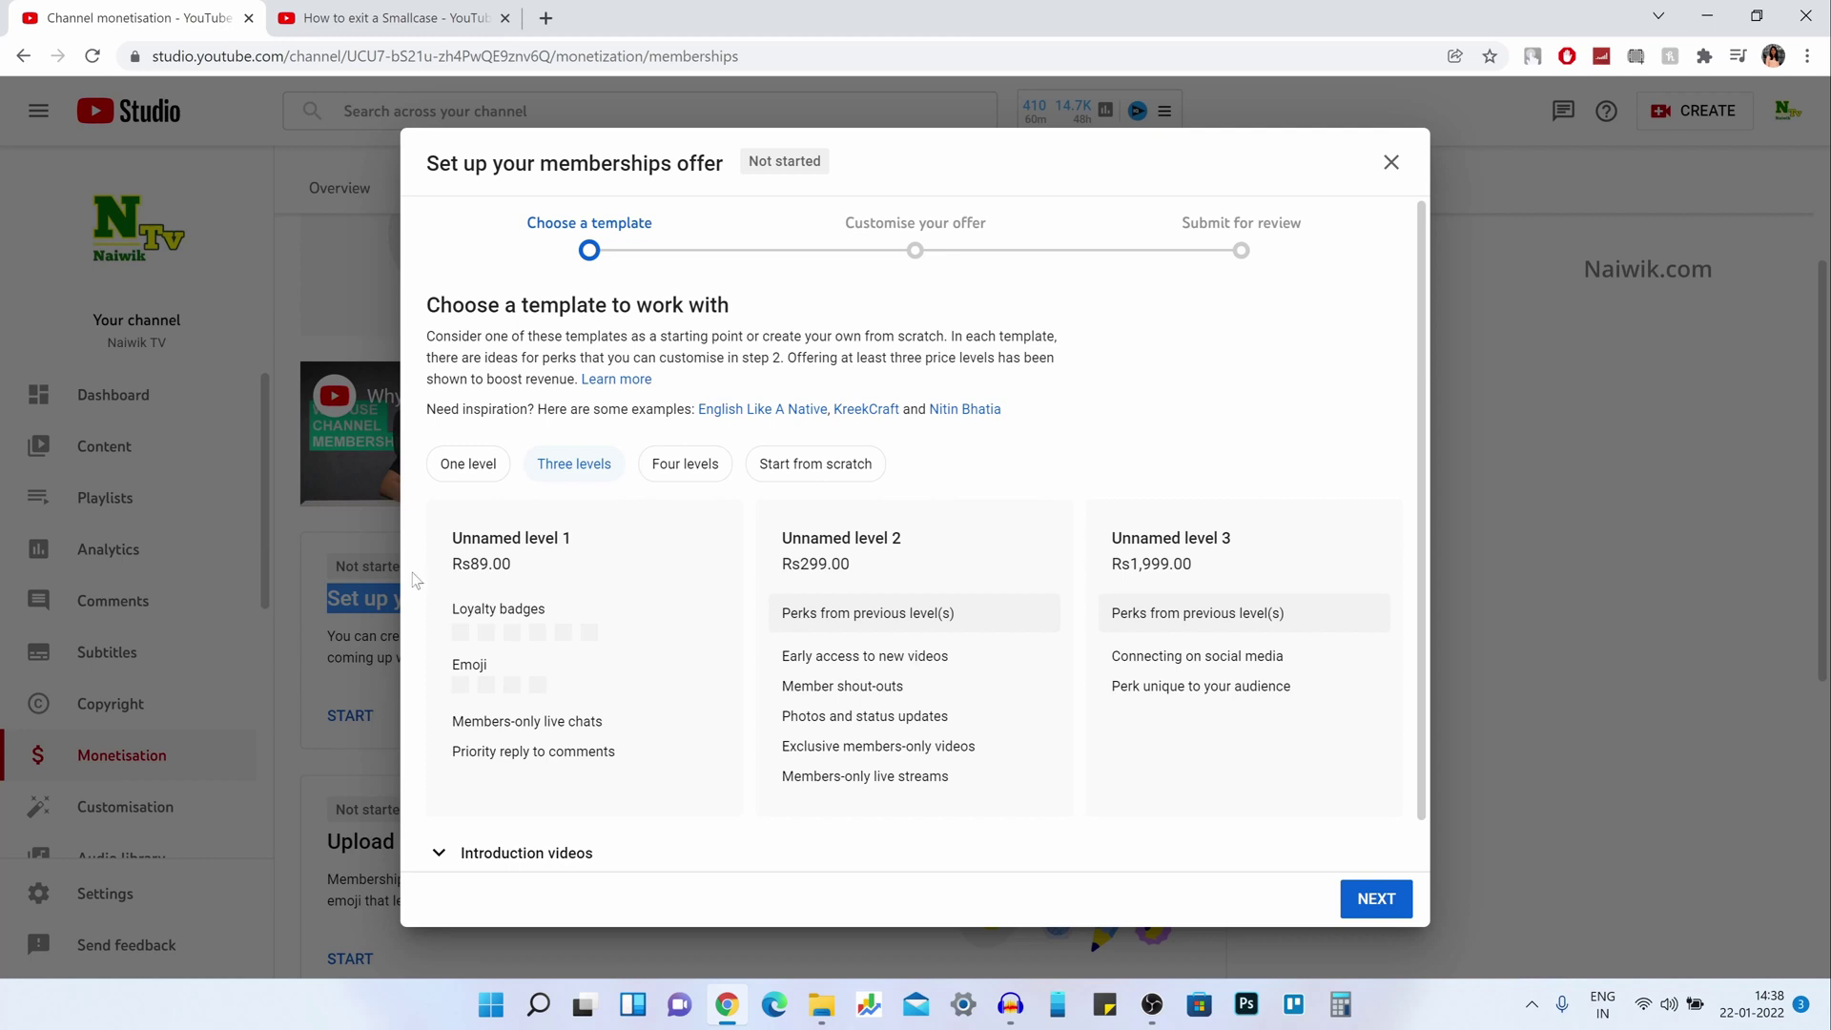
Compare the one-, three- and four-level templates, then choose Start from scratch and continue.
{"action": "left_click", "coordinate": [478, 474]}
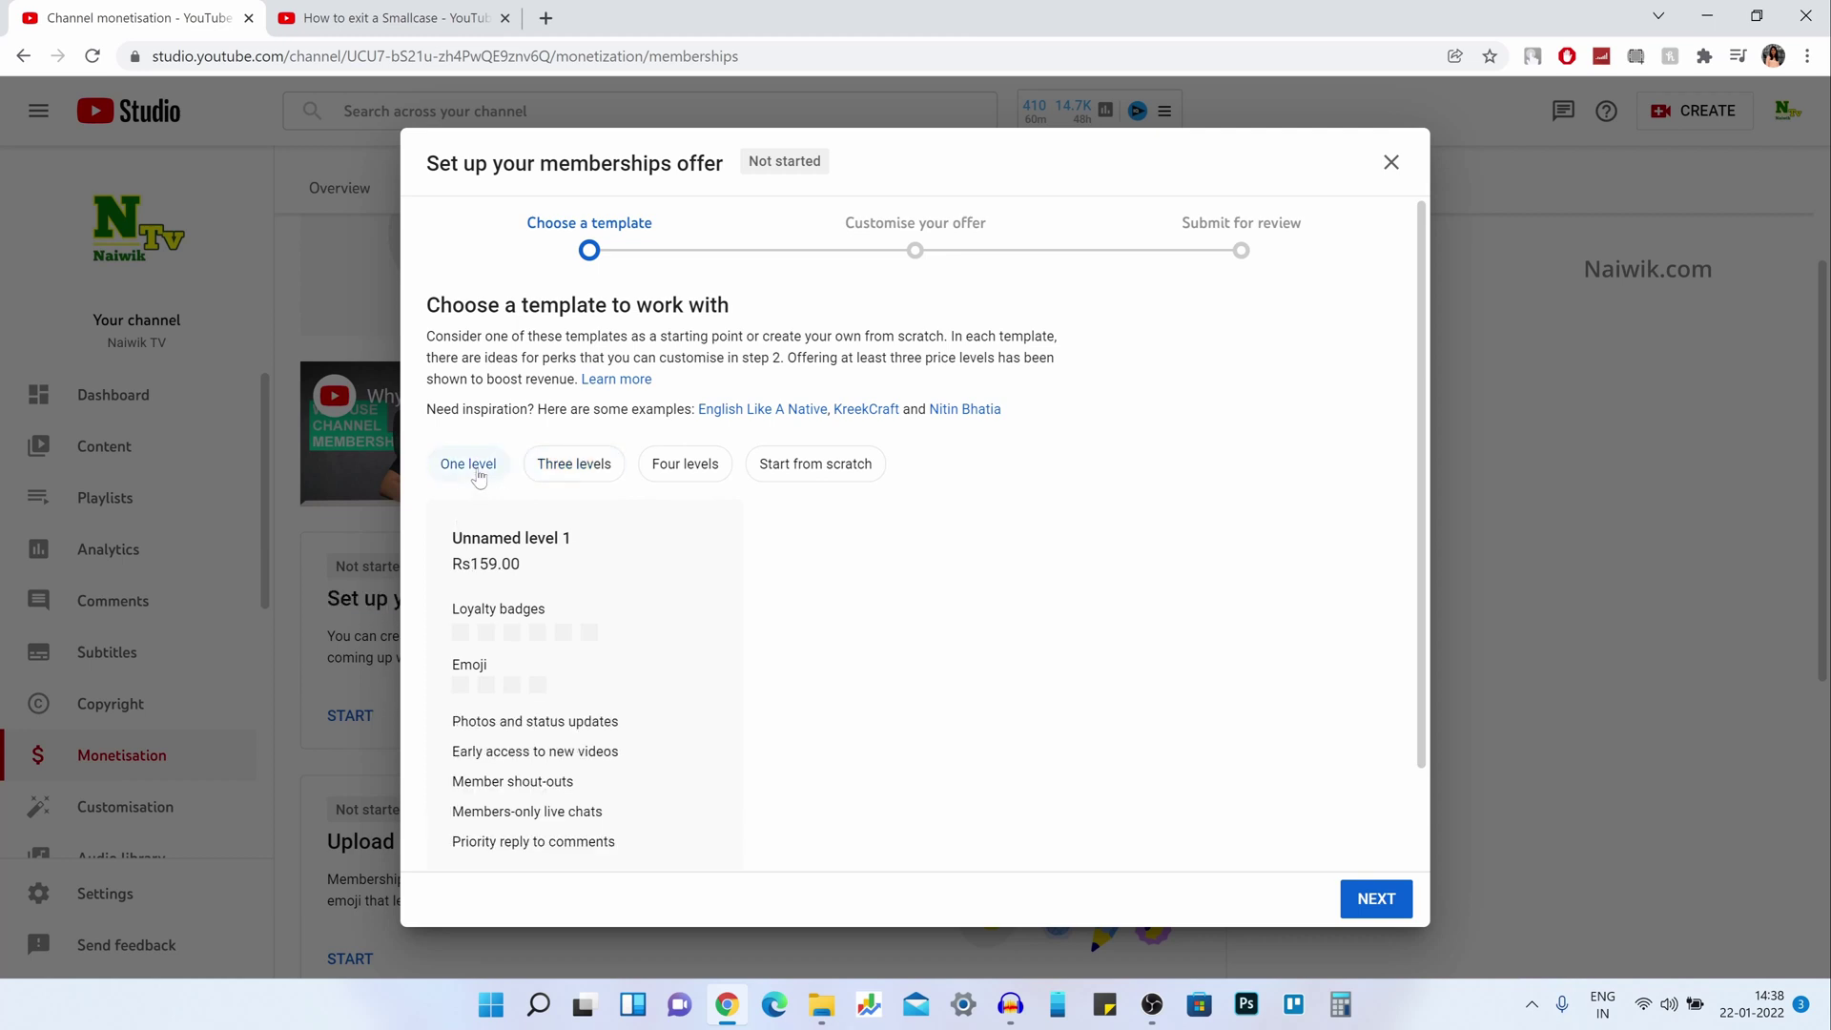
{"action": "double_click", "coordinate": [568, 483]}
{"action": "left_click", "coordinate": [682, 467]}
{"action": "left_click", "coordinate": [804, 469]}
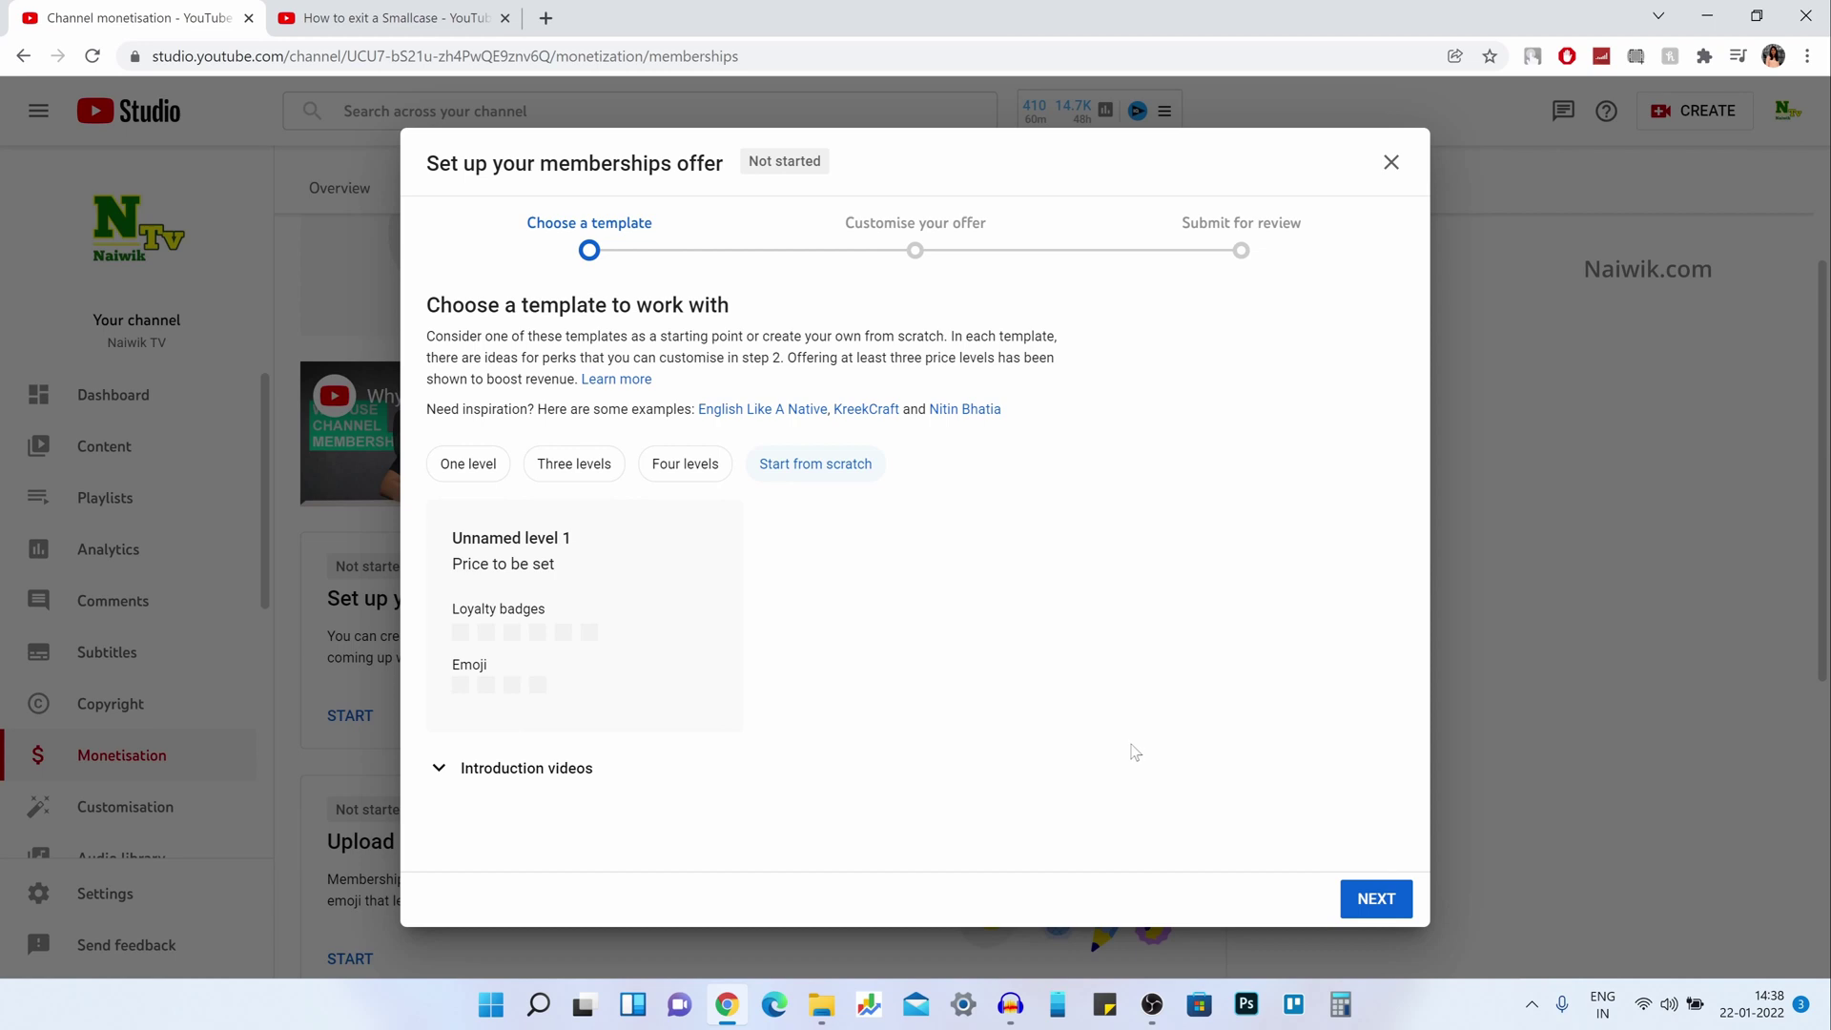
{"action": "left_click", "coordinate": [498, 465]}
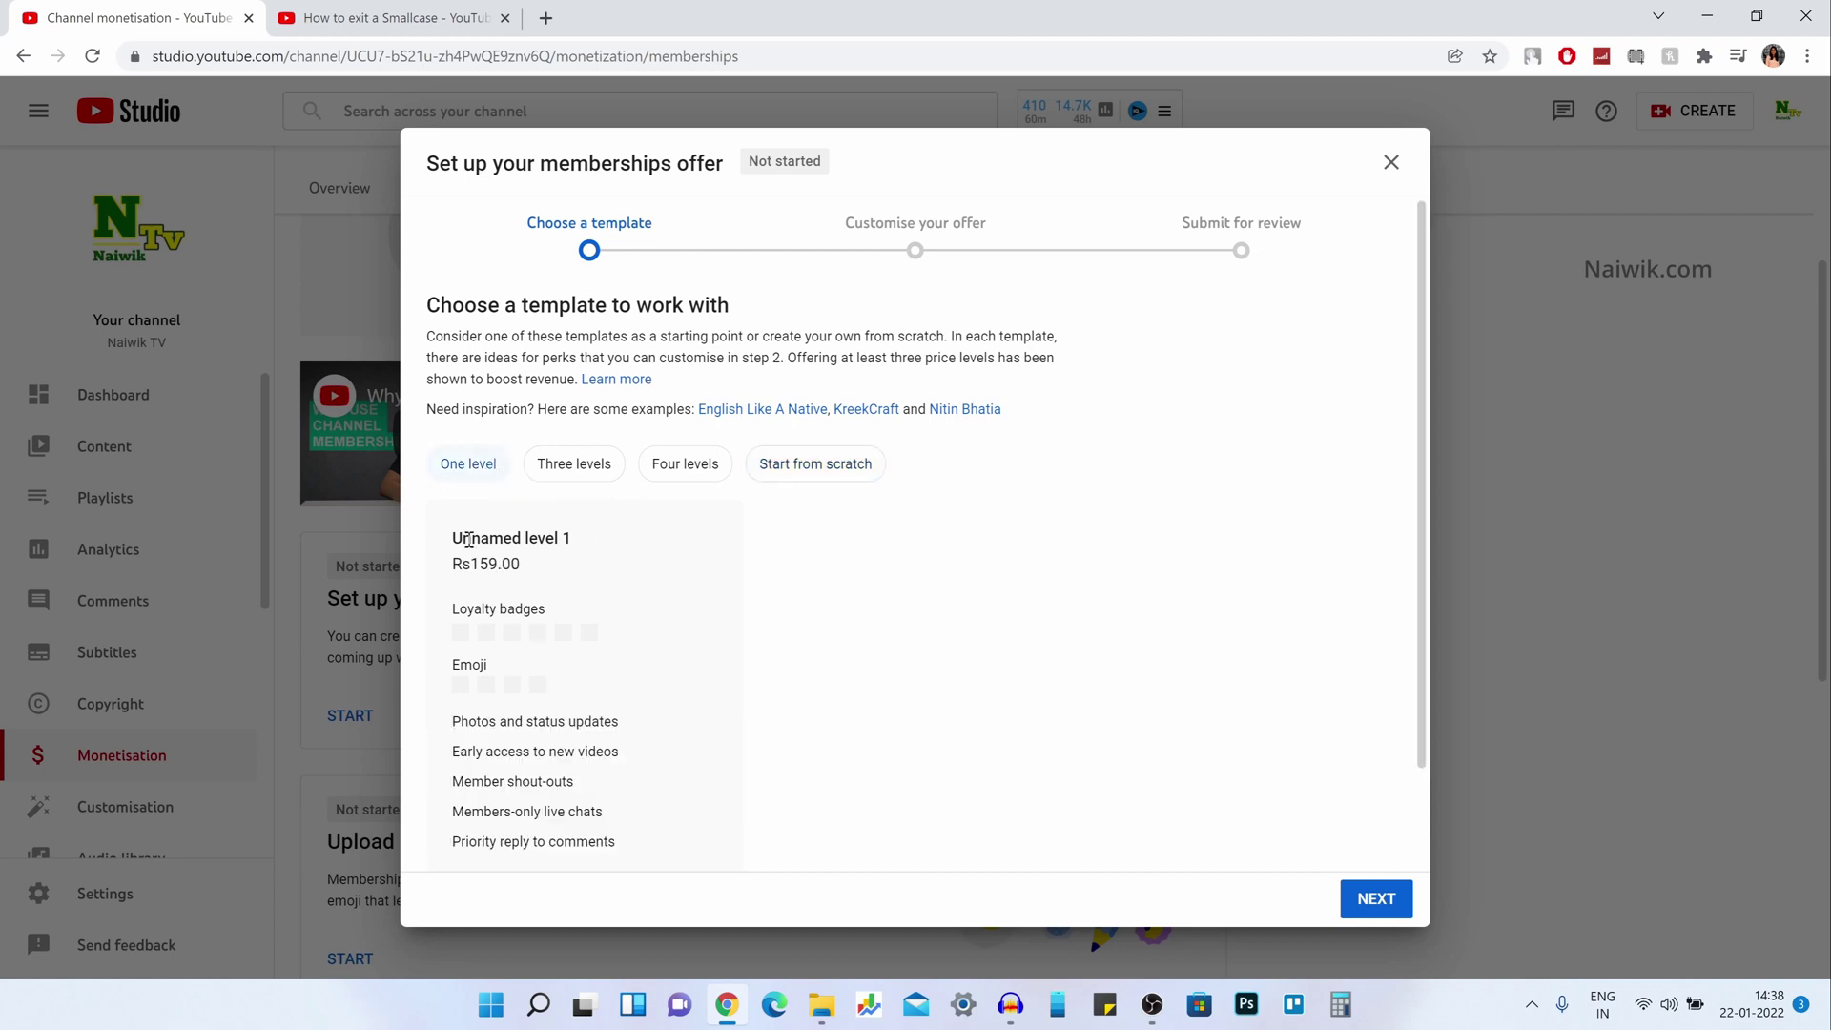
{"action": "left_click", "coordinate": [864, 476]}
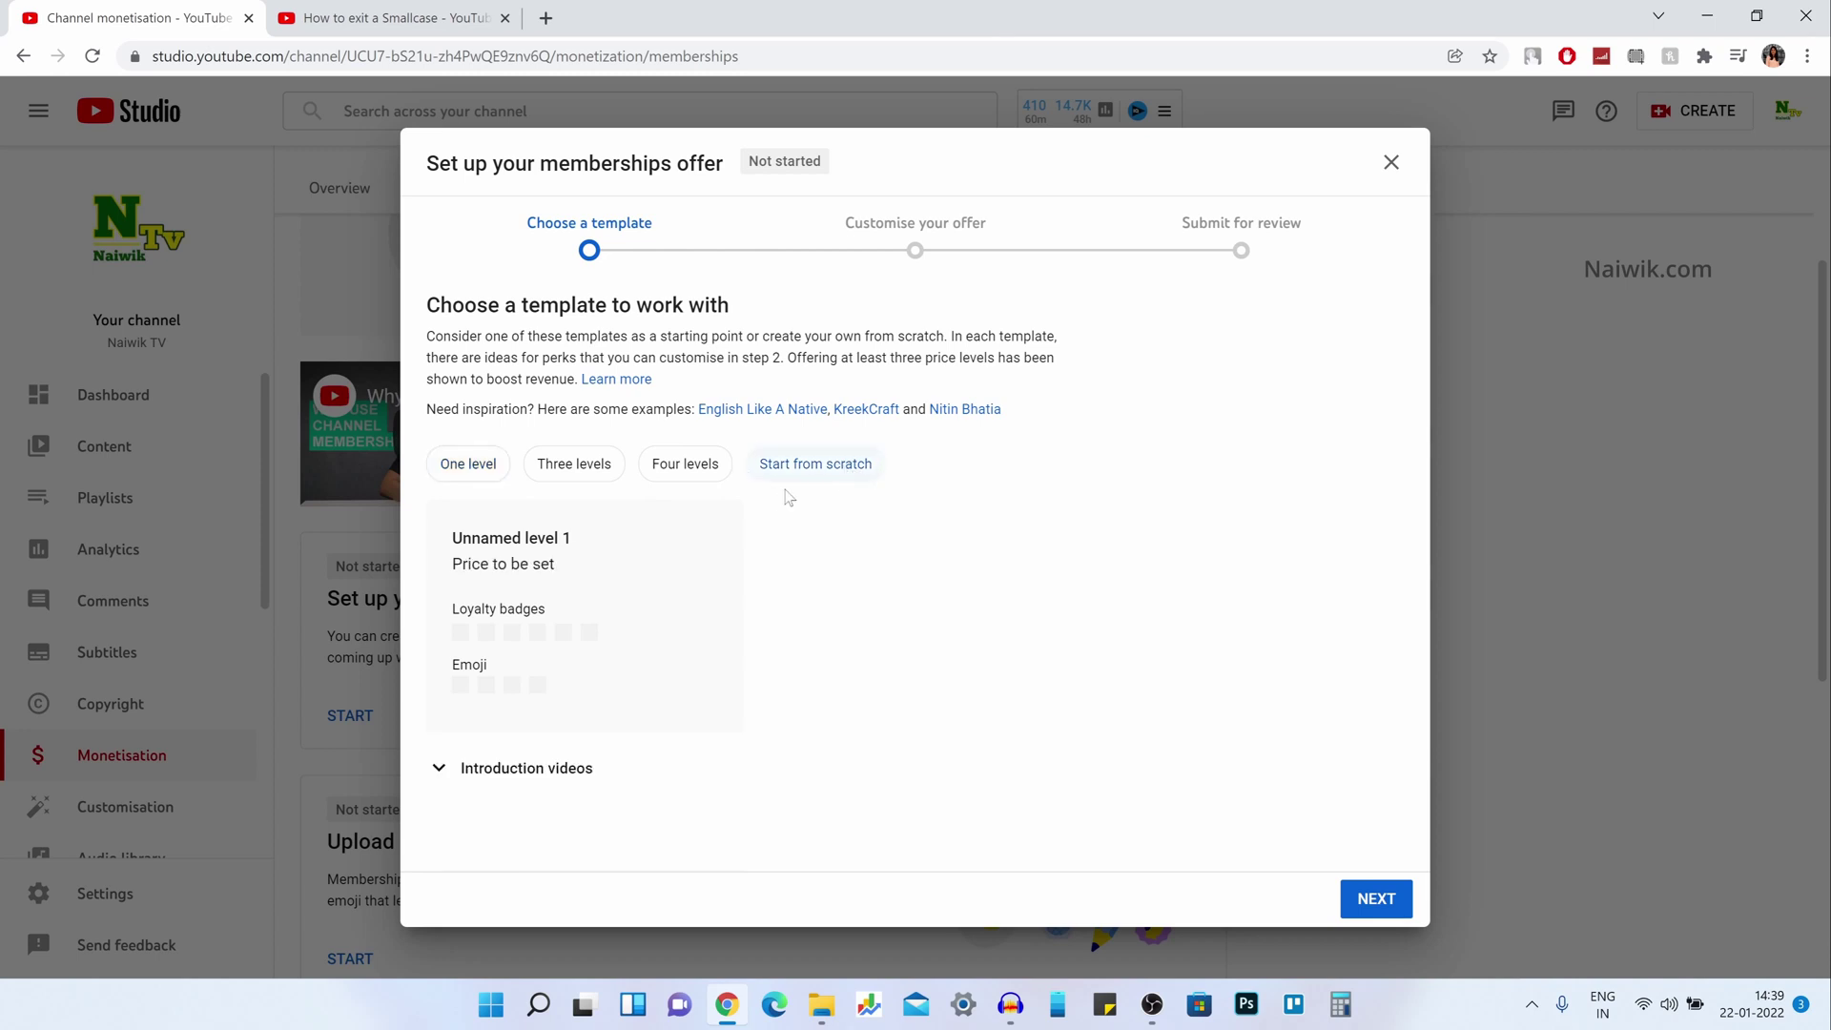
{"action": "left_click", "coordinate": [1376, 897]}
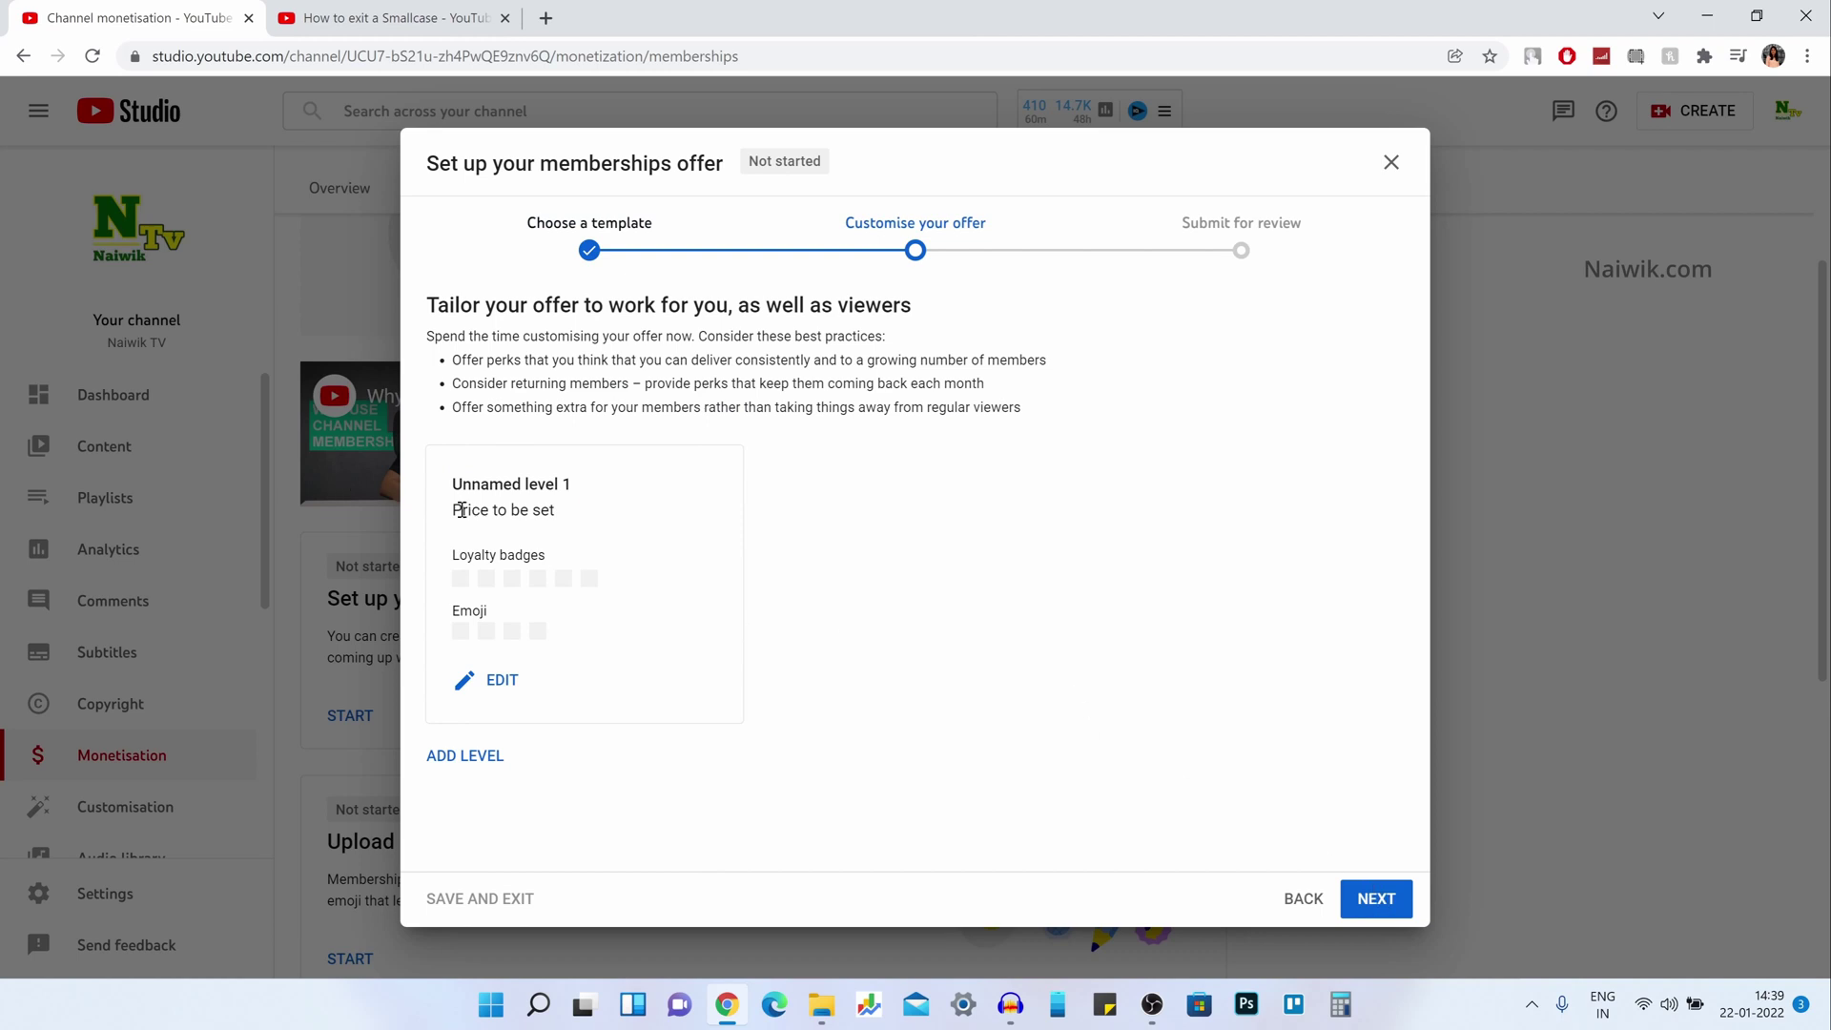
Name the first level Silver and price it at Rs59.00 monthly for India.
{"action": "left_click_drag", "start_coordinate": [453, 486], "coordinate": [570, 486]}
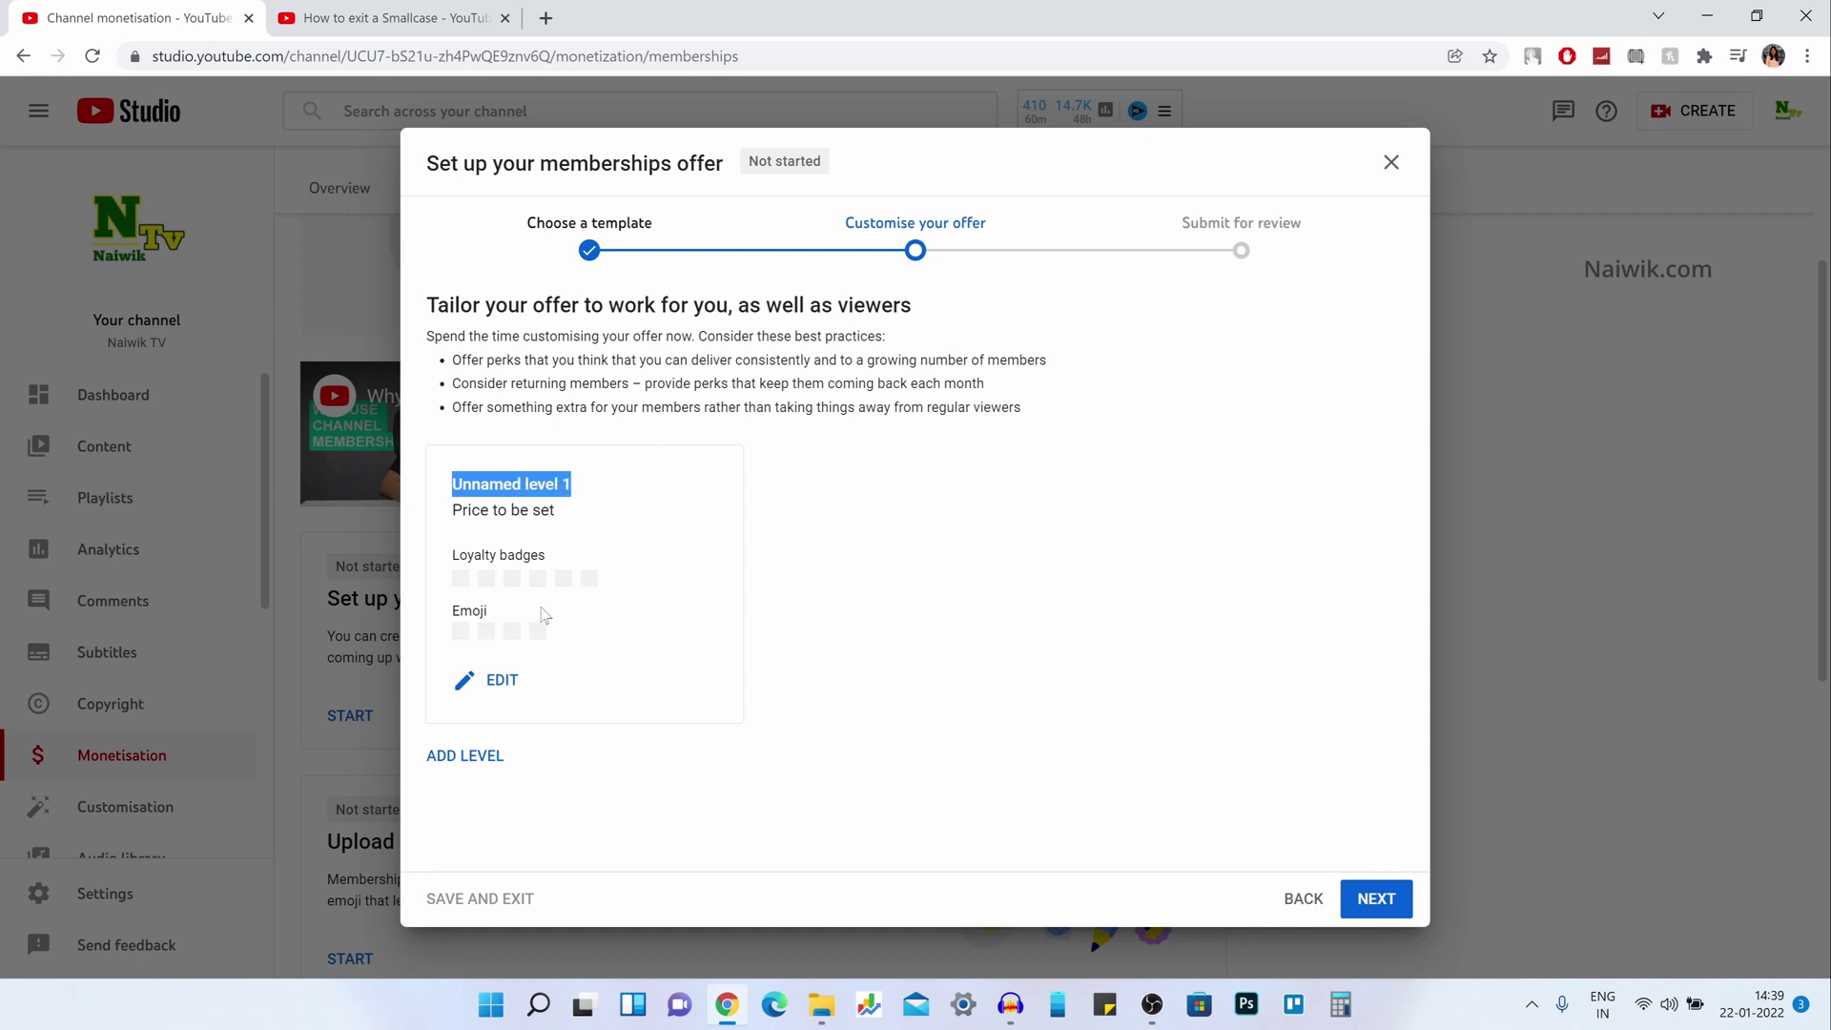
{"action": "left_click", "coordinate": [501, 680]}
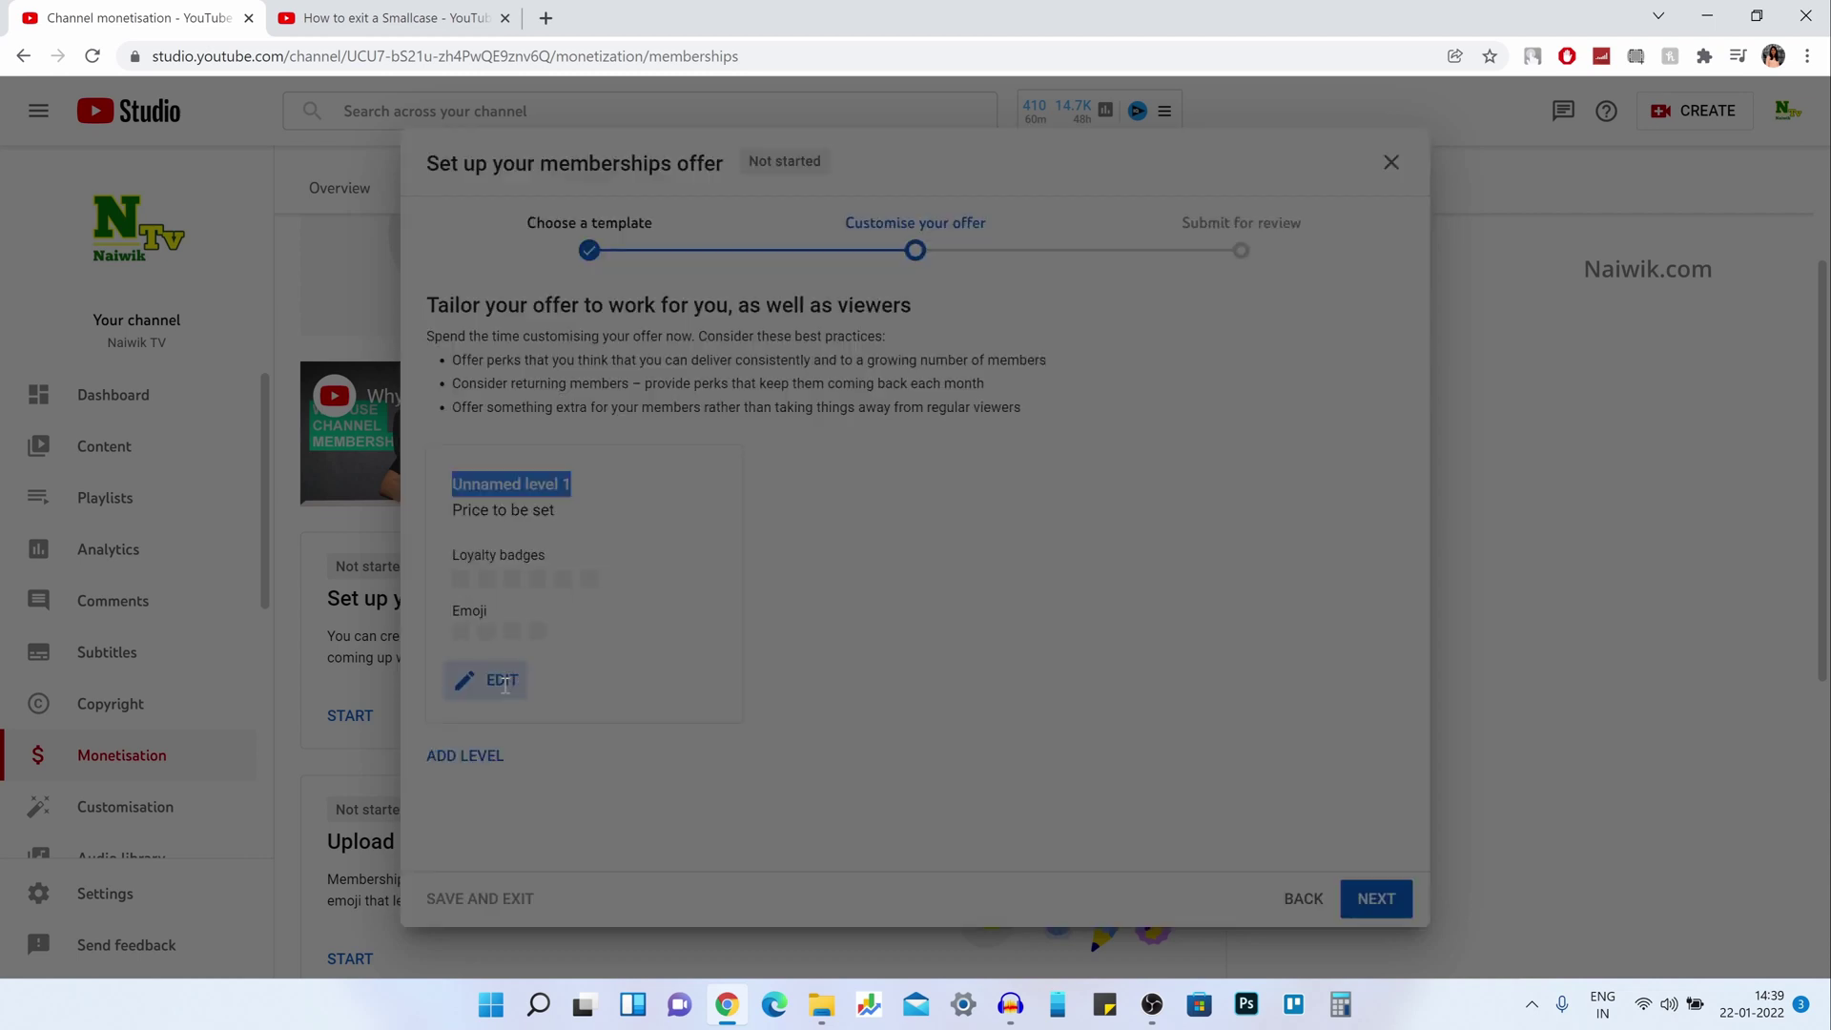
{"action": "left_click", "coordinate": [667, 325]}
{"action": "type", "text": "Silver"}
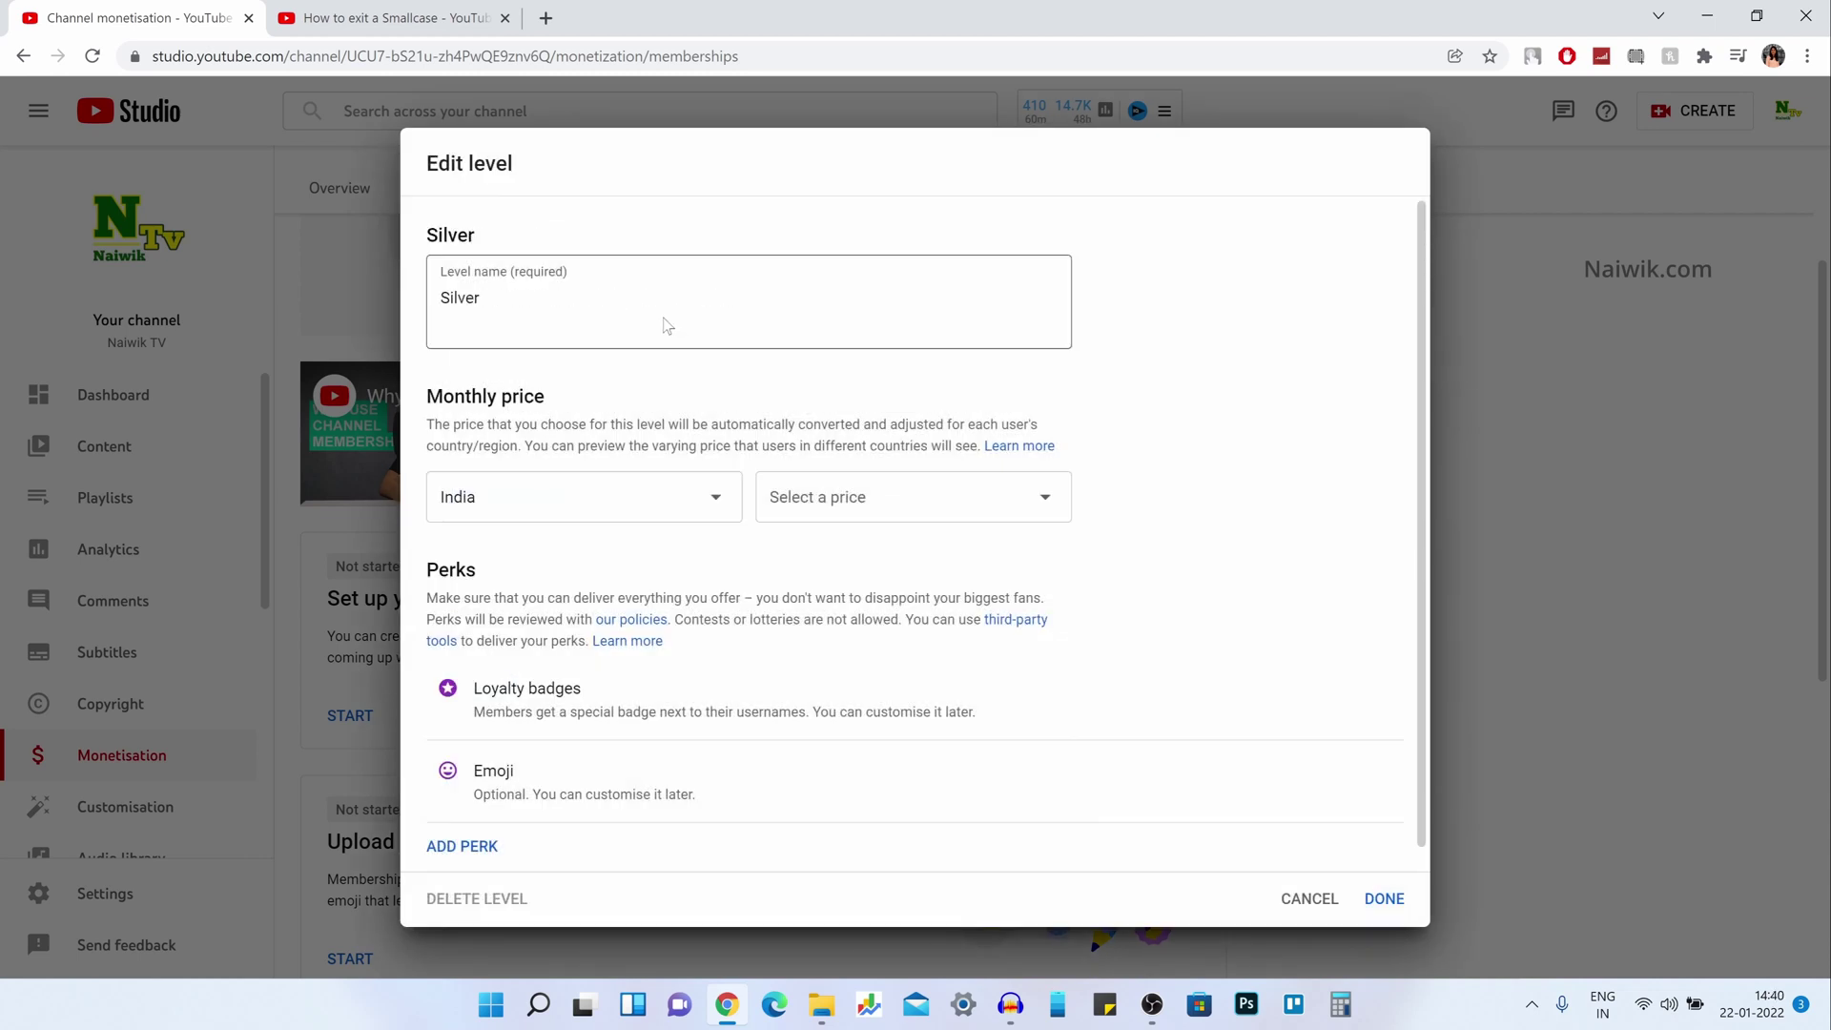
{"action": "left_click", "coordinate": [550, 512]}
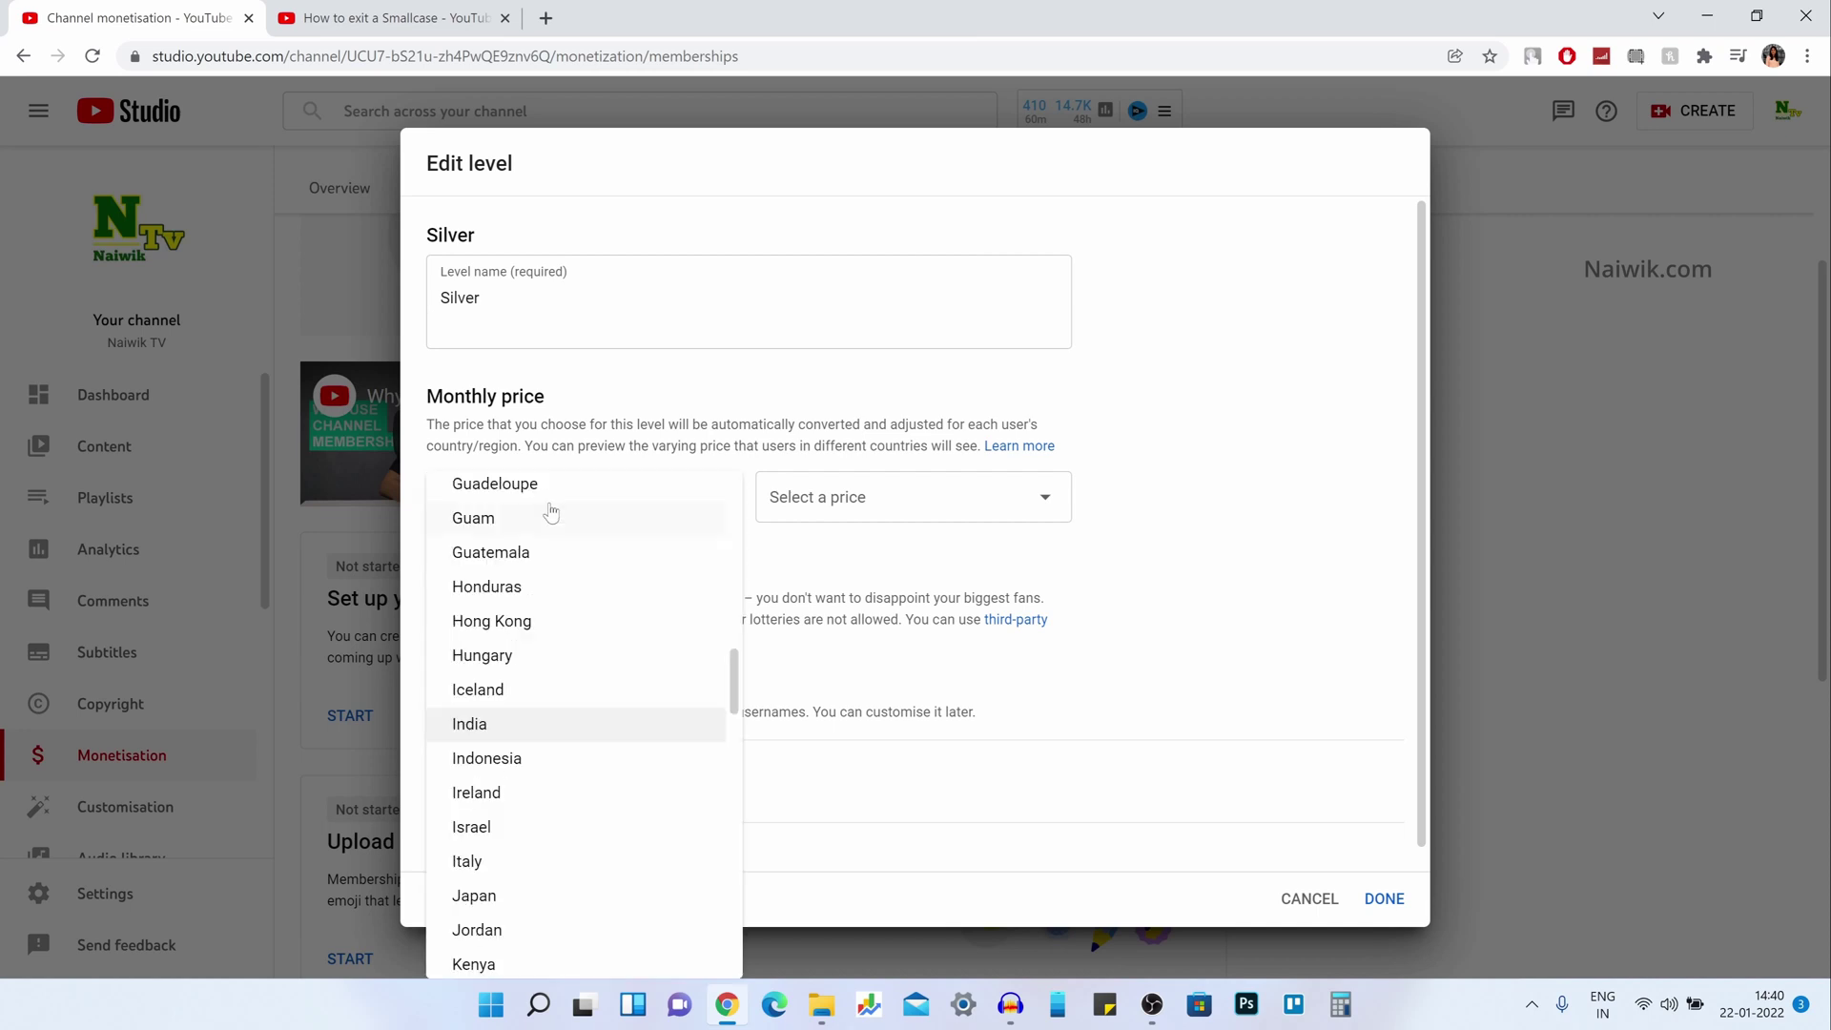
{"action": "left_click", "coordinate": [491, 734]}
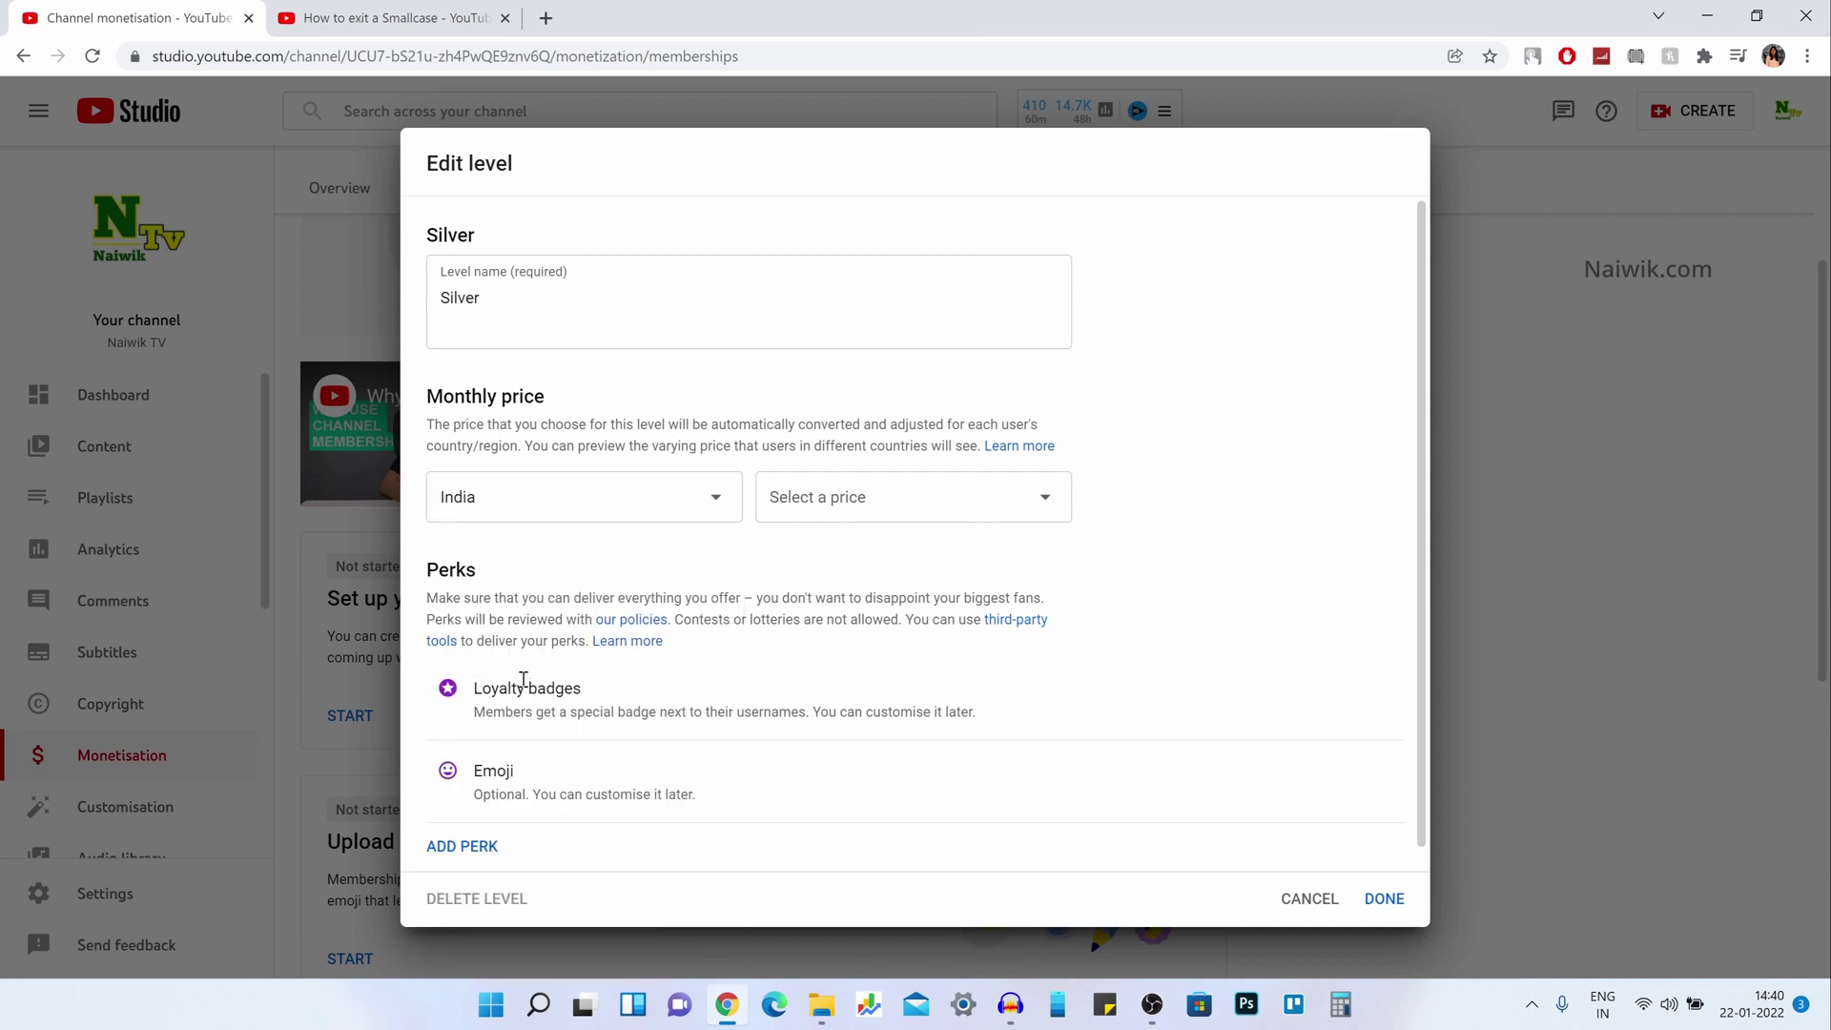
{"action": "left_click", "coordinate": [847, 507]}
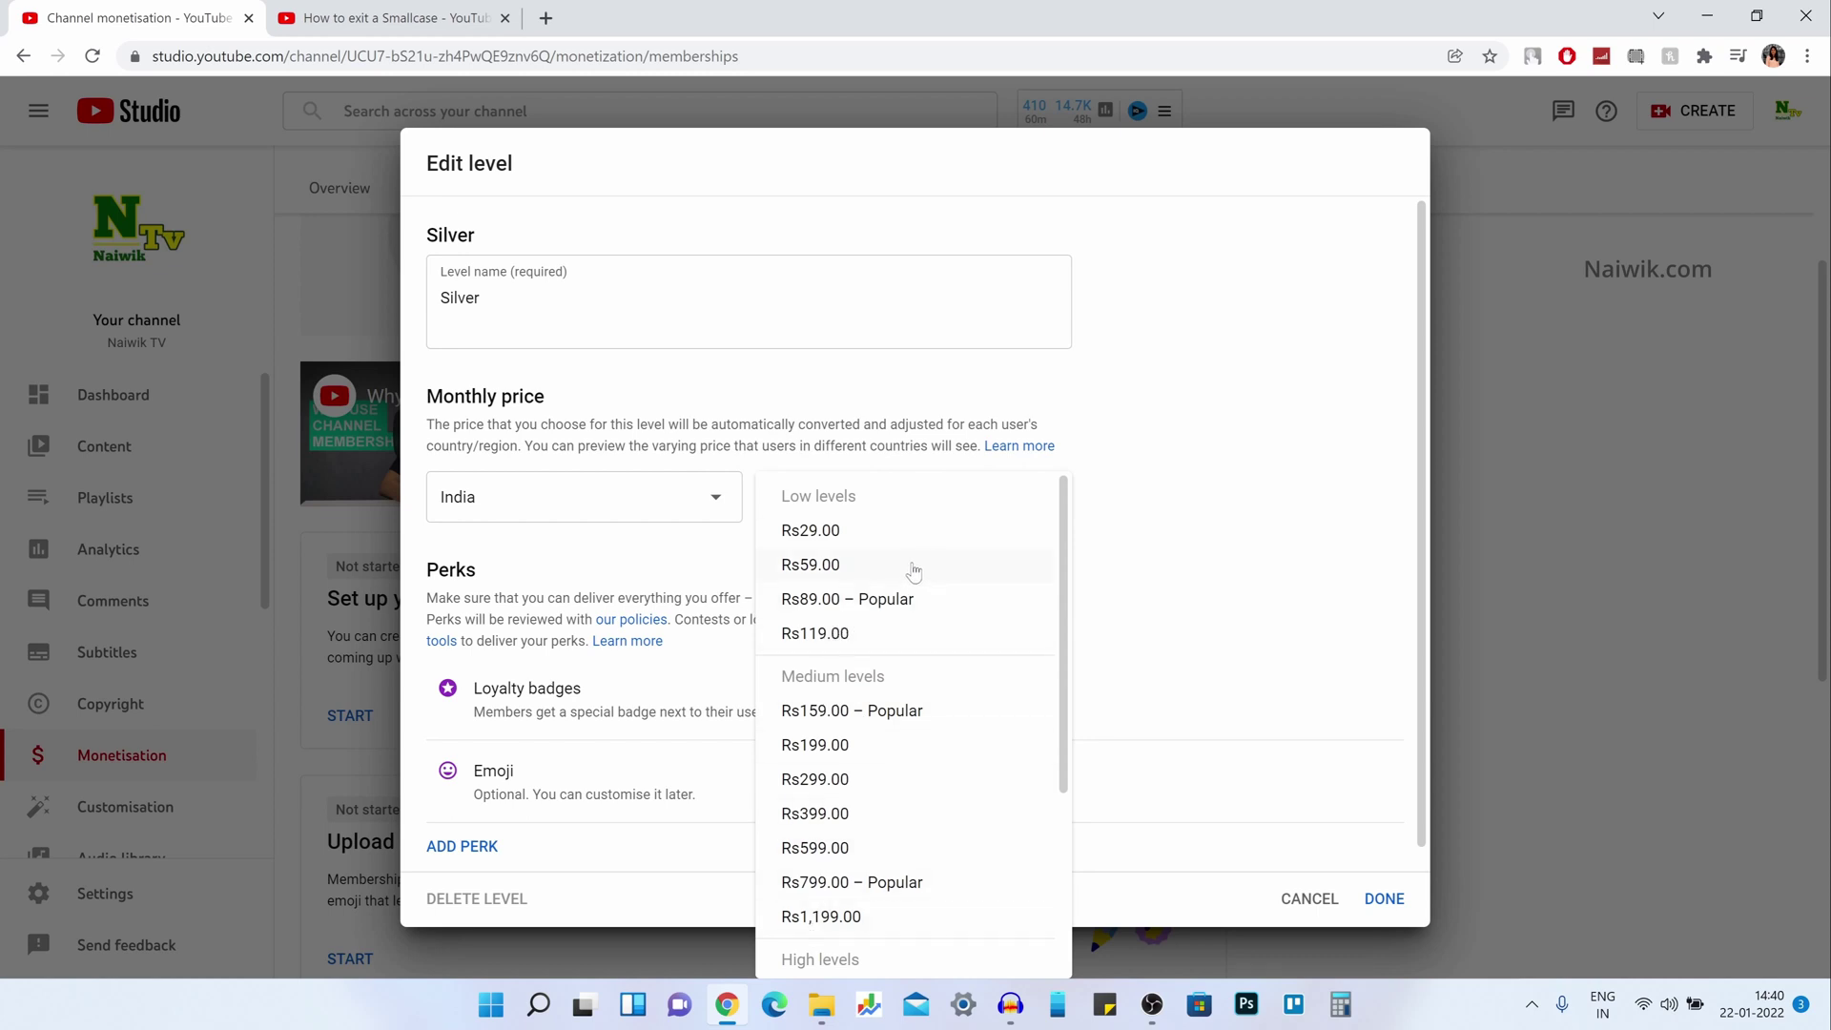
{"action": "left_click", "coordinate": [824, 569]}
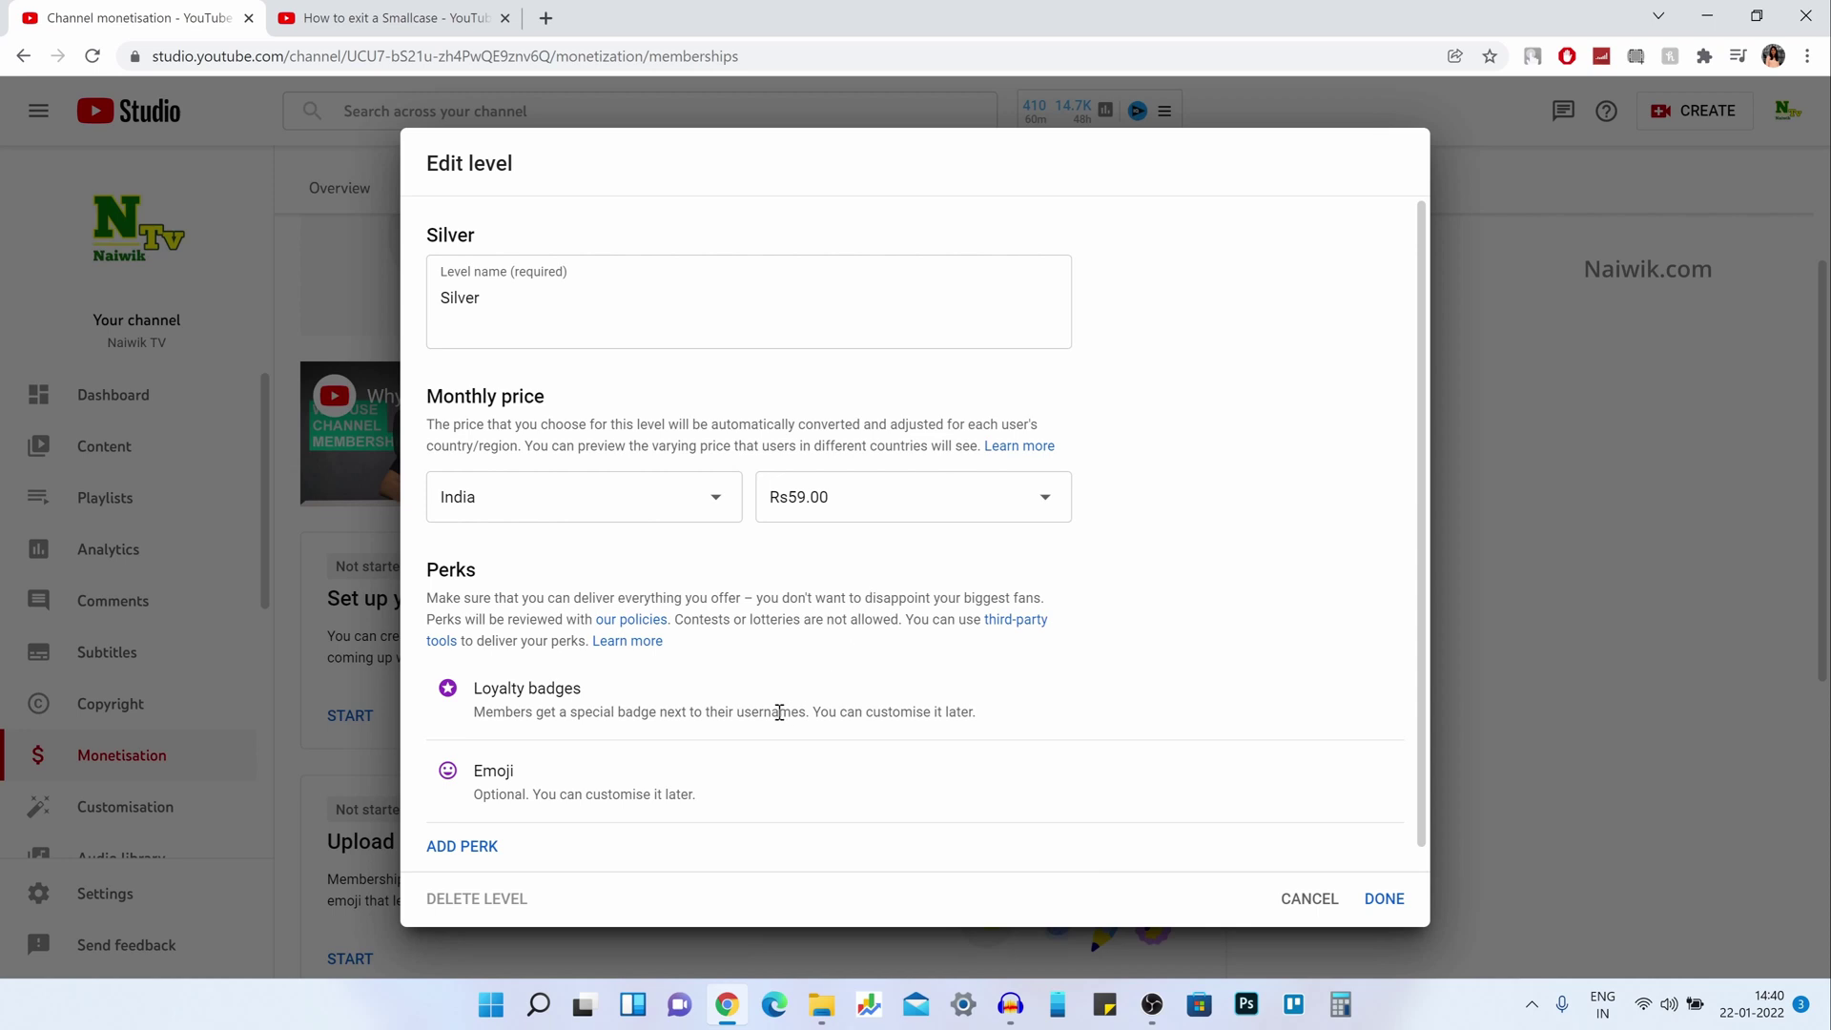
Review the level's Loyalty badges and Emoji perk descriptions.
{"action": "scroll", "coordinate": [820, 694], "scroll_direction": "down", "scroll_amount": 1}
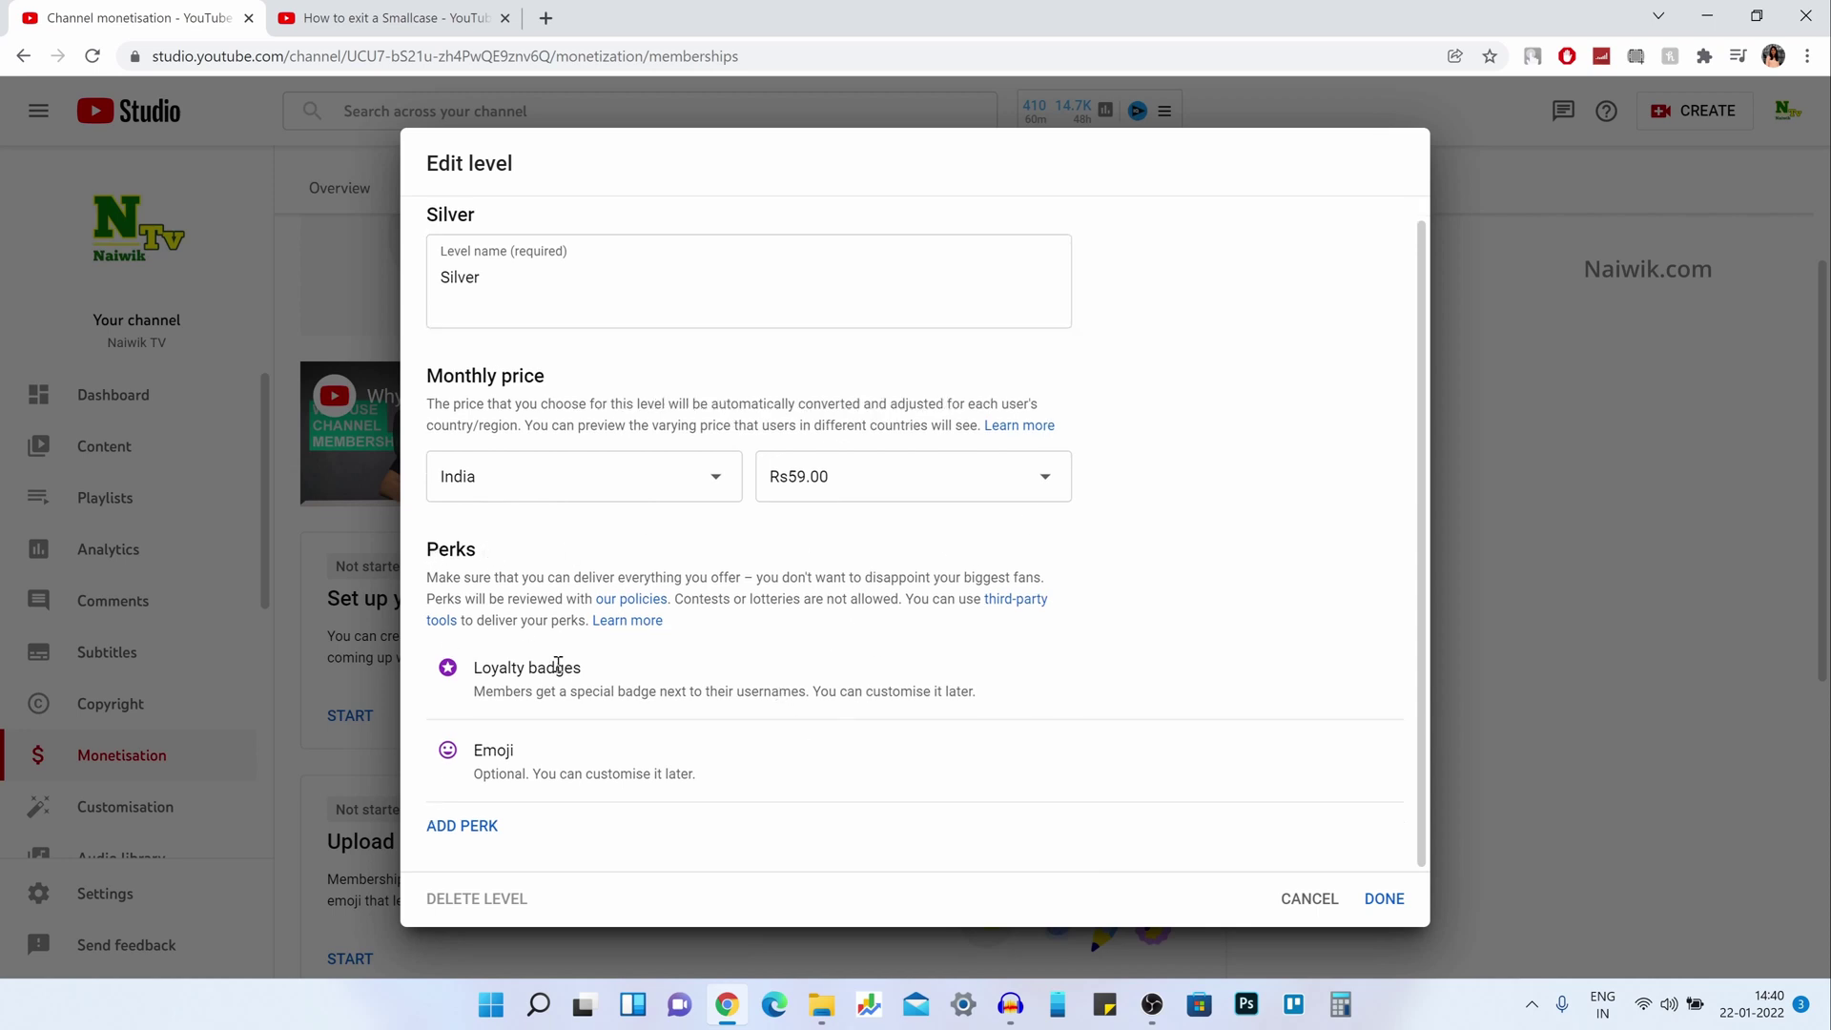
{"action": "left_click_drag", "start_coordinate": [707, 691], "coordinate": [477, 667]}
{"action": "left_click_drag", "start_coordinate": [694, 776], "coordinate": [474, 774]}
{"action": "left_click", "coordinate": [826, 763]}
Add a Photos and status updates perk to the Silver level and save it.
{"action": "left_click", "coordinate": [486, 828]}
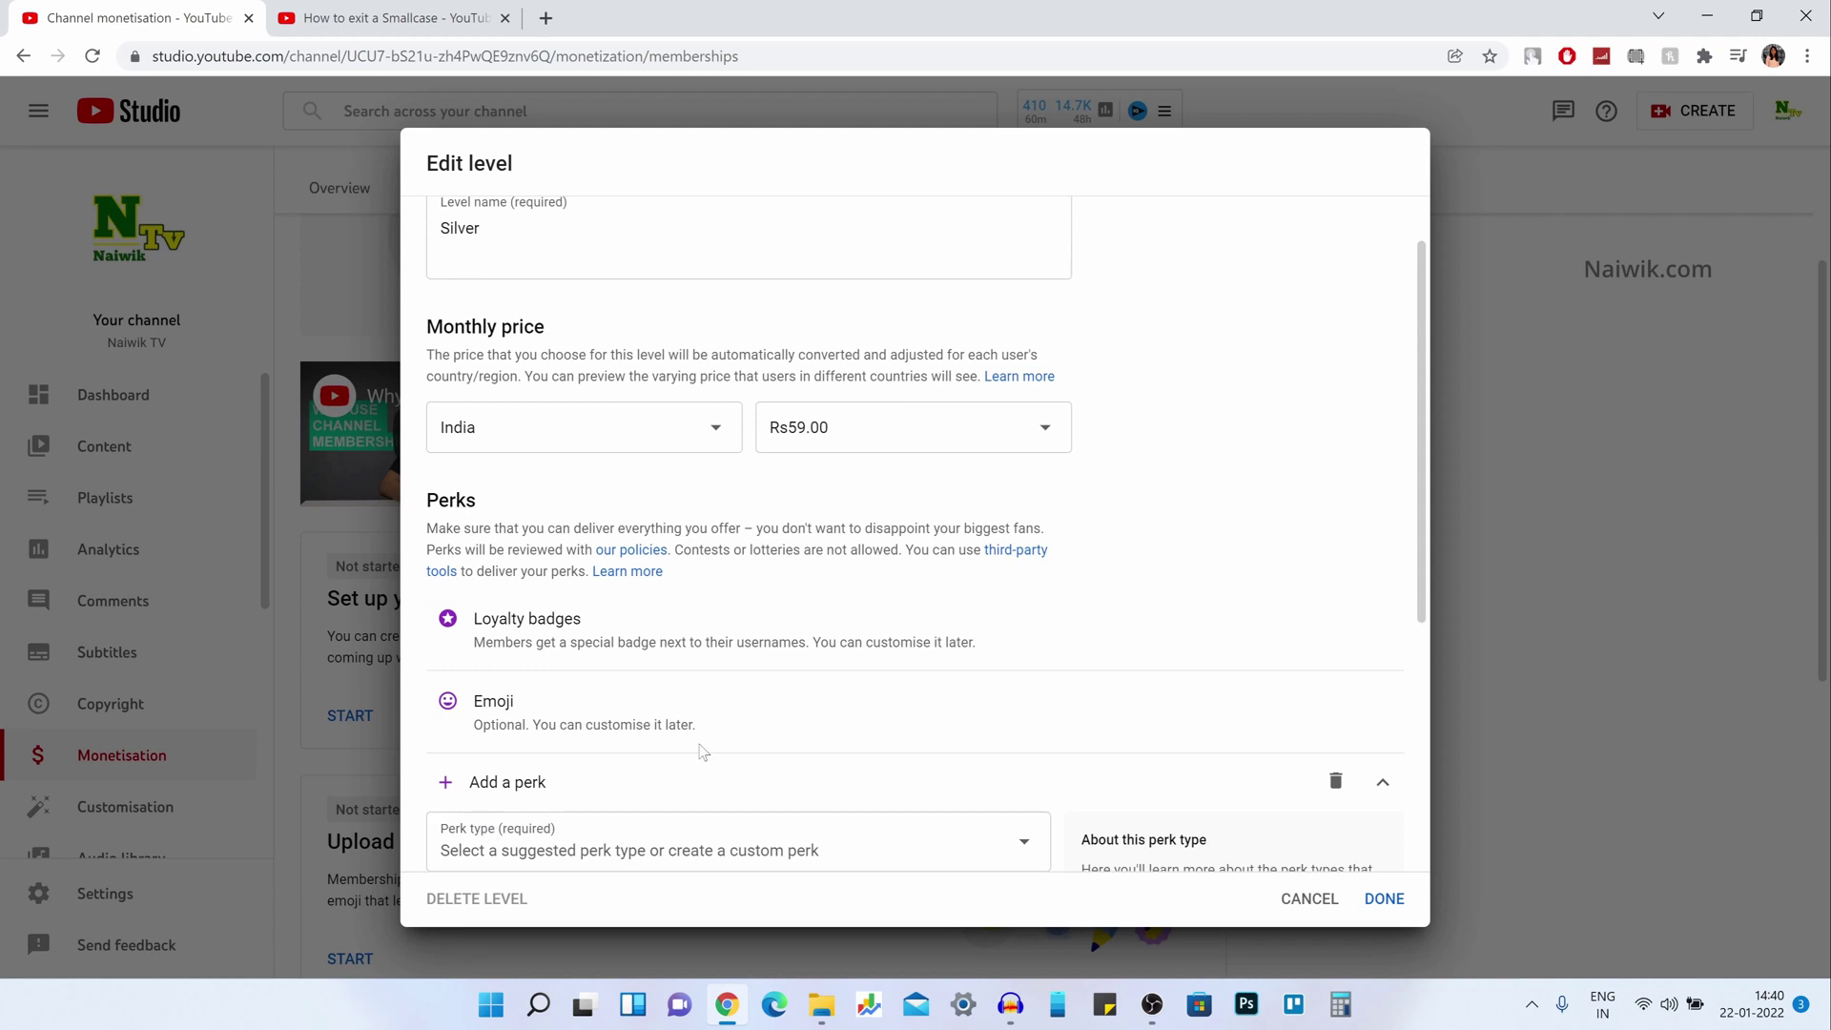
{"action": "scroll", "coordinate": [747, 695], "scroll_direction": "down", "scroll_amount": 3}
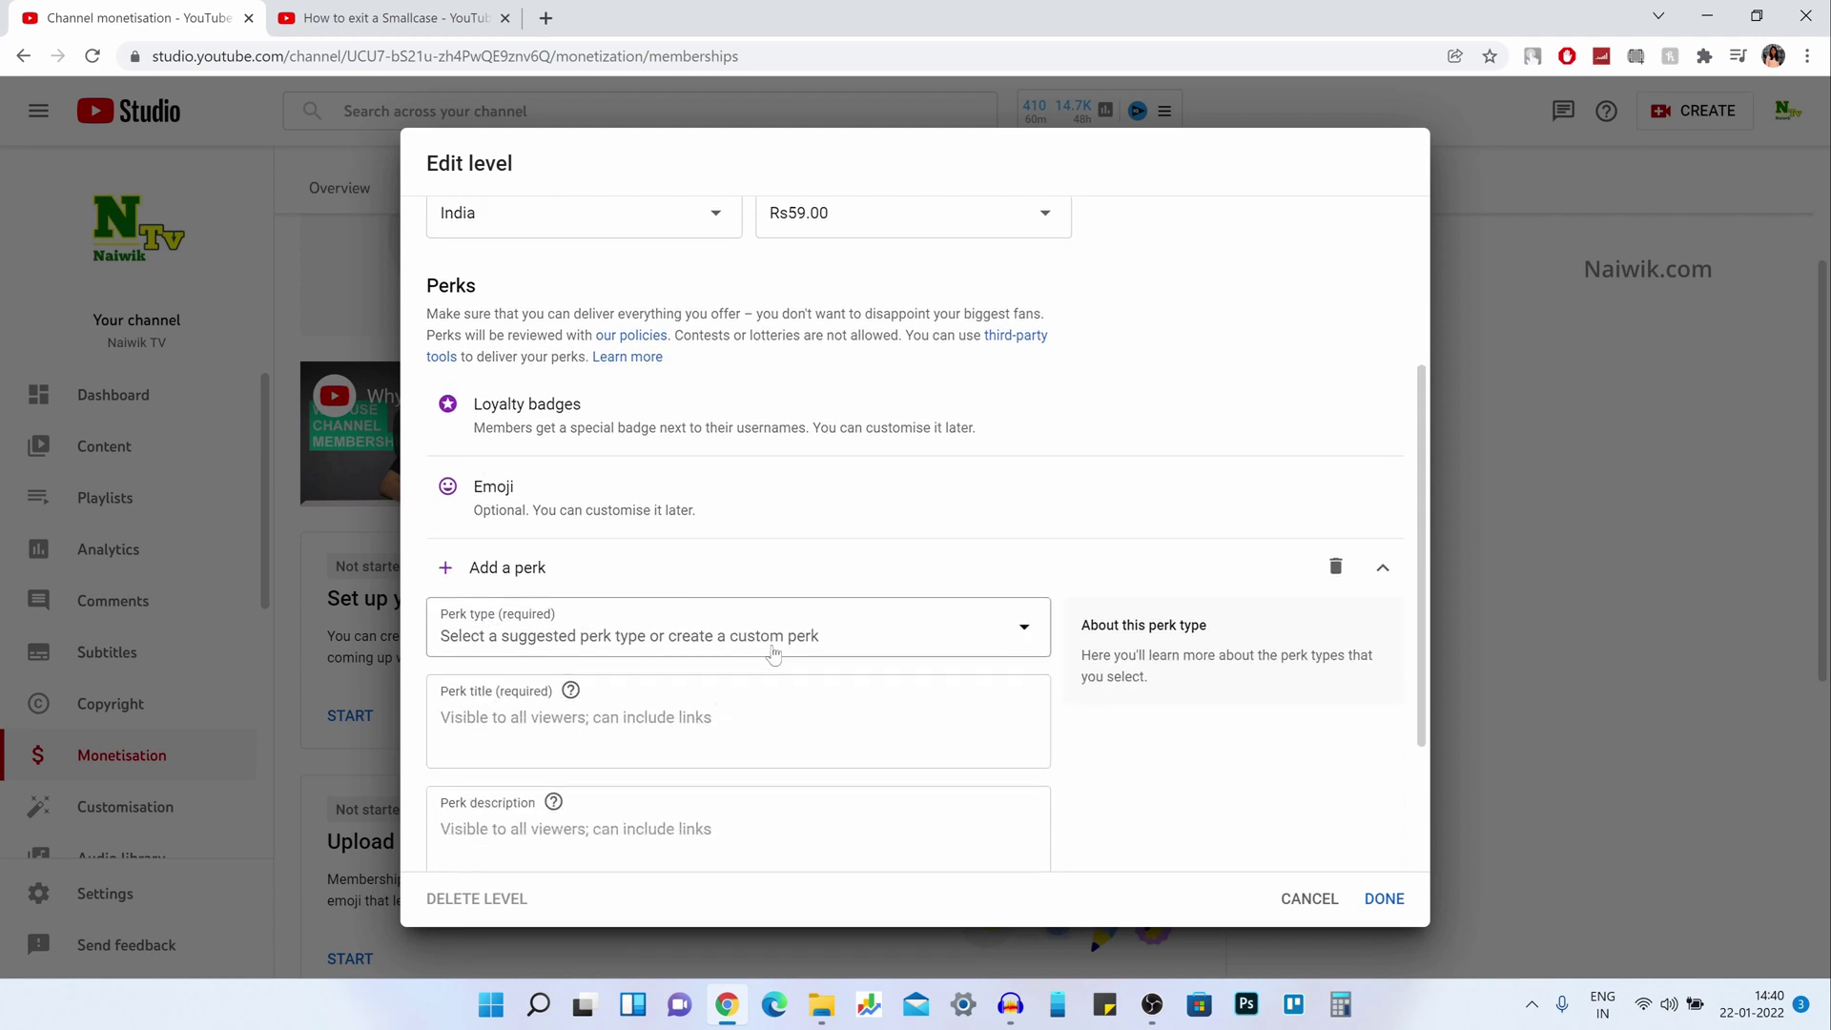
{"action": "left_click", "coordinate": [677, 644]}
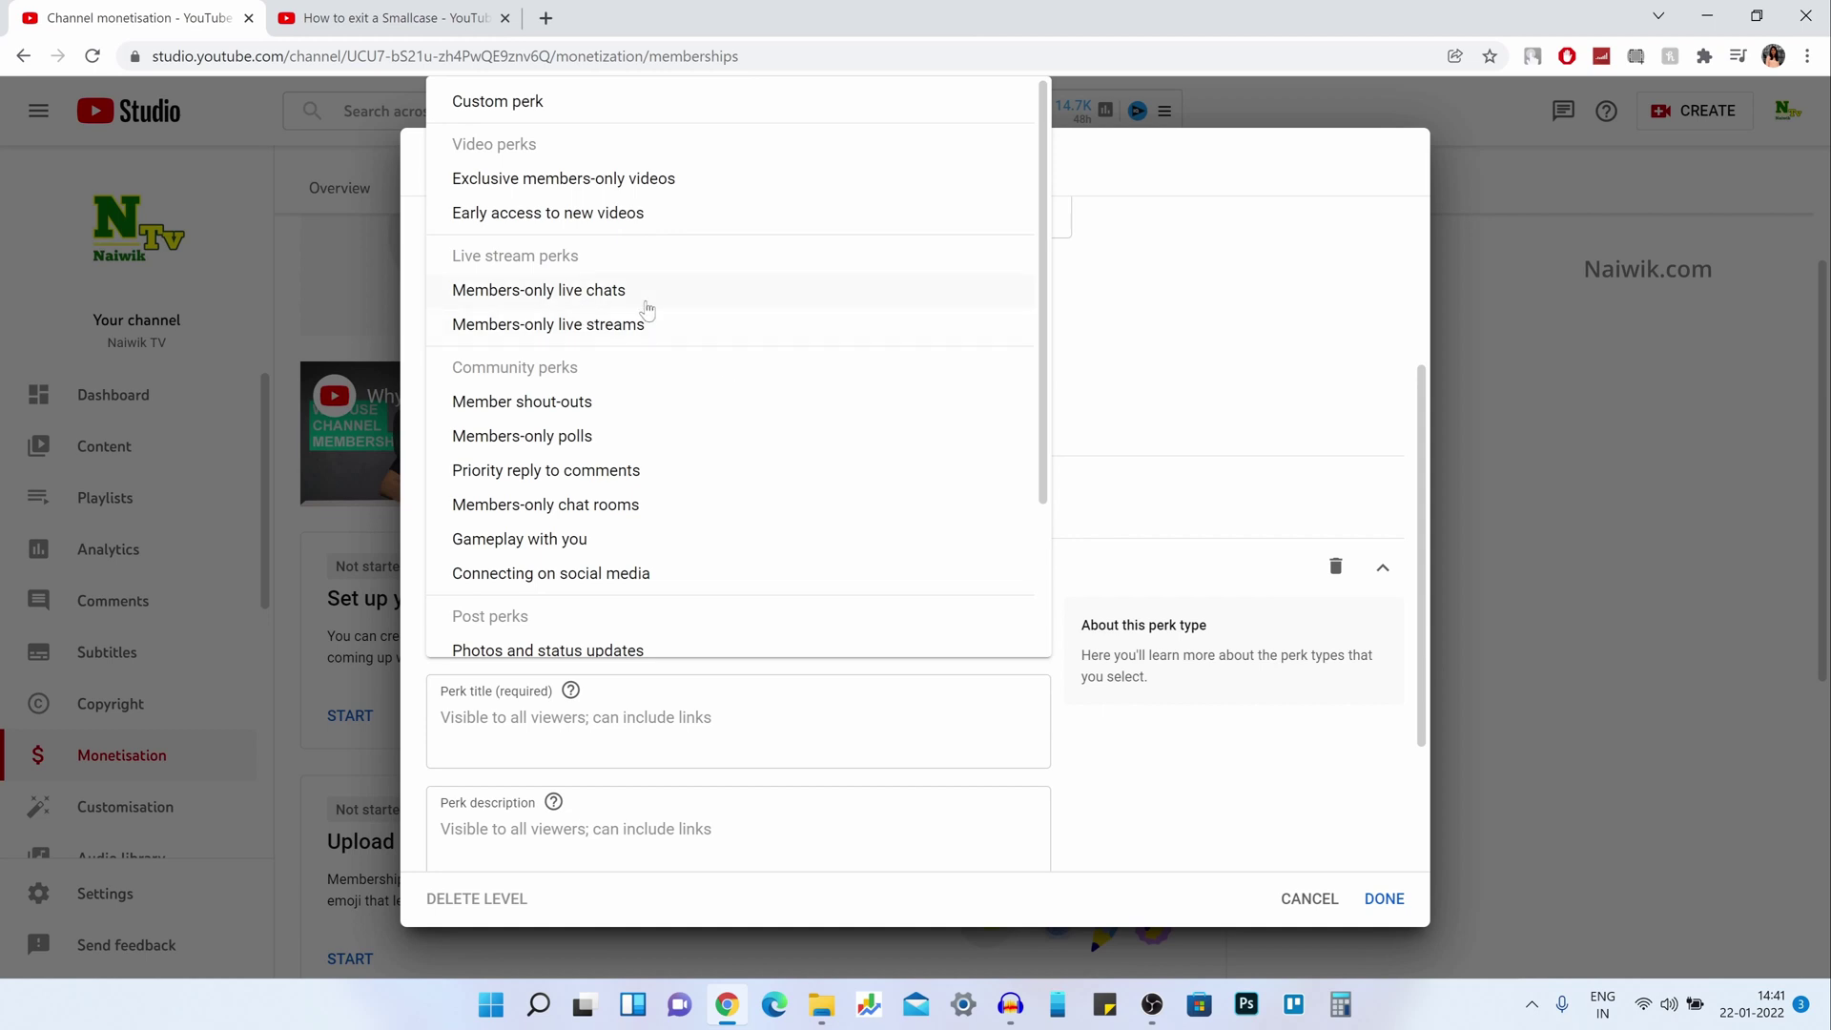
{"action": "scroll", "coordinate": [670, 446], "scroll_direction": "down", "scroll_amount": 3}
{"action": "left_click", "coordinate": [564, 465]}
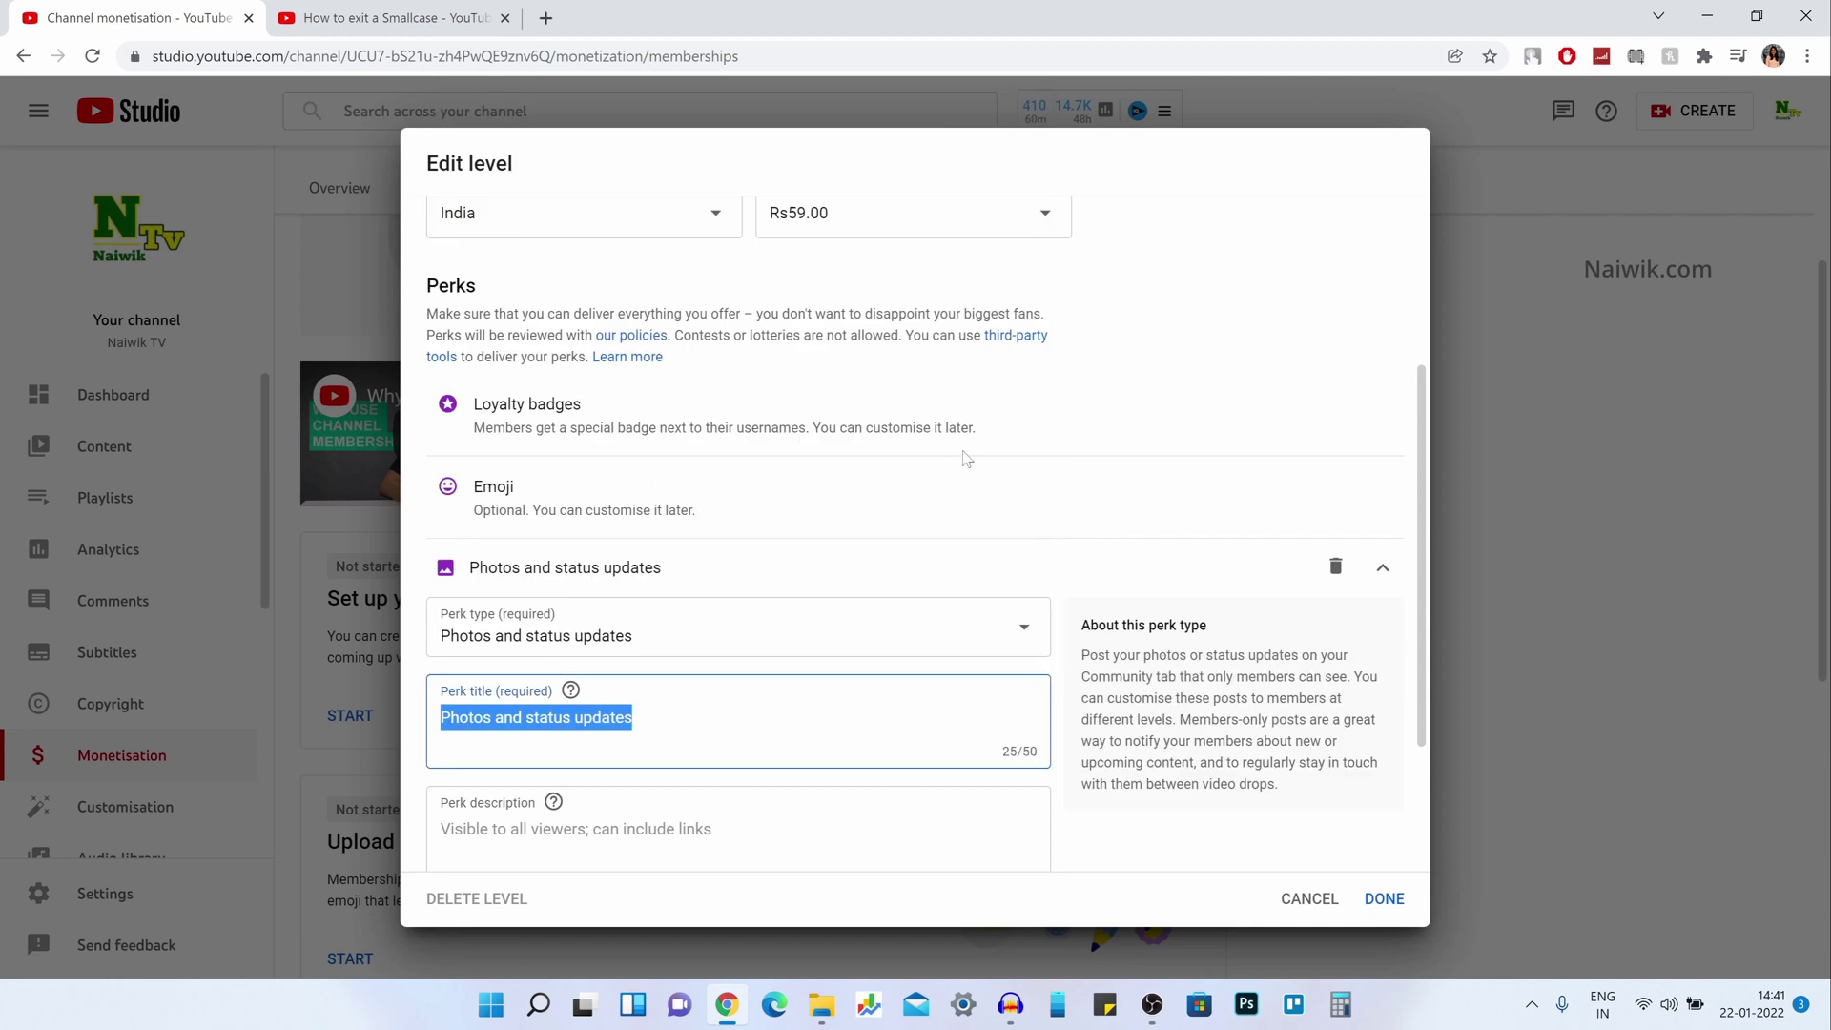
{"action": "scroll", "coordinate": [919, 706], "scroll_direction": "down", "scroll_amount": 1}
{"action": "scroll", "coordinate": [711, 736], "scroll_direction": "down", "scroll_amount": 1}
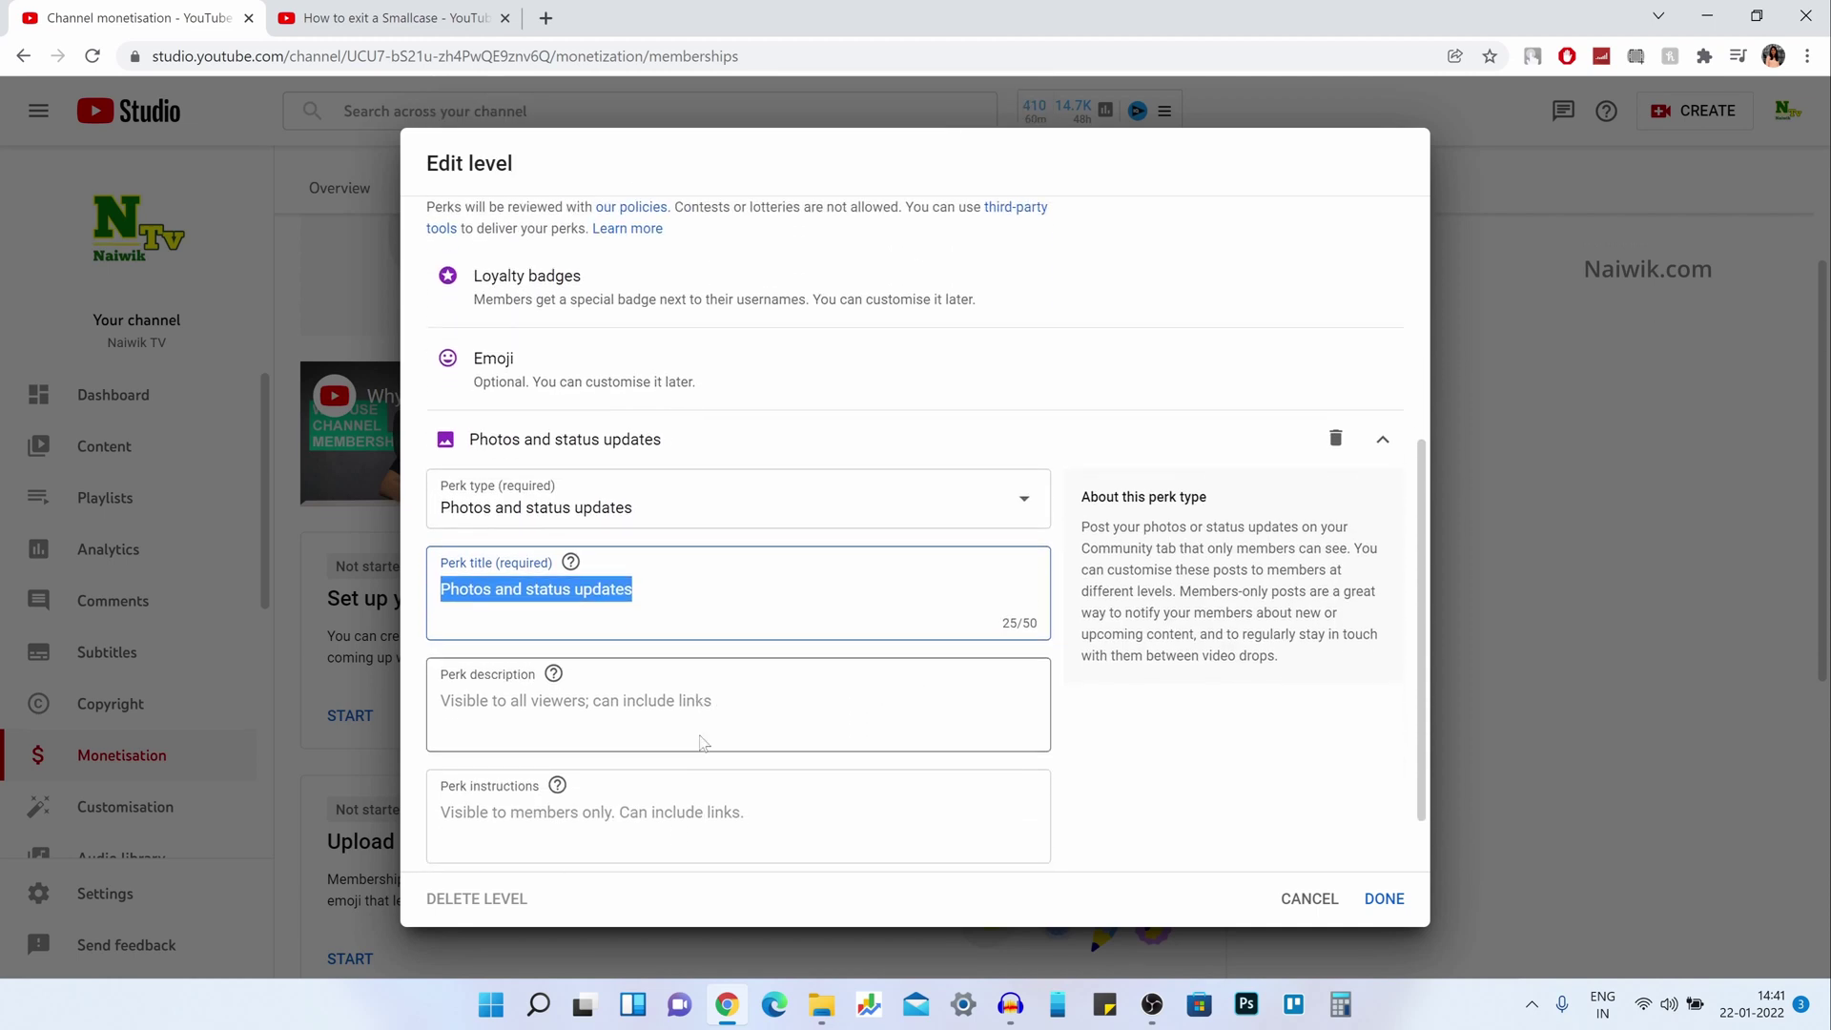
{"action": "left_click", "coordinate": [1370, 901]}
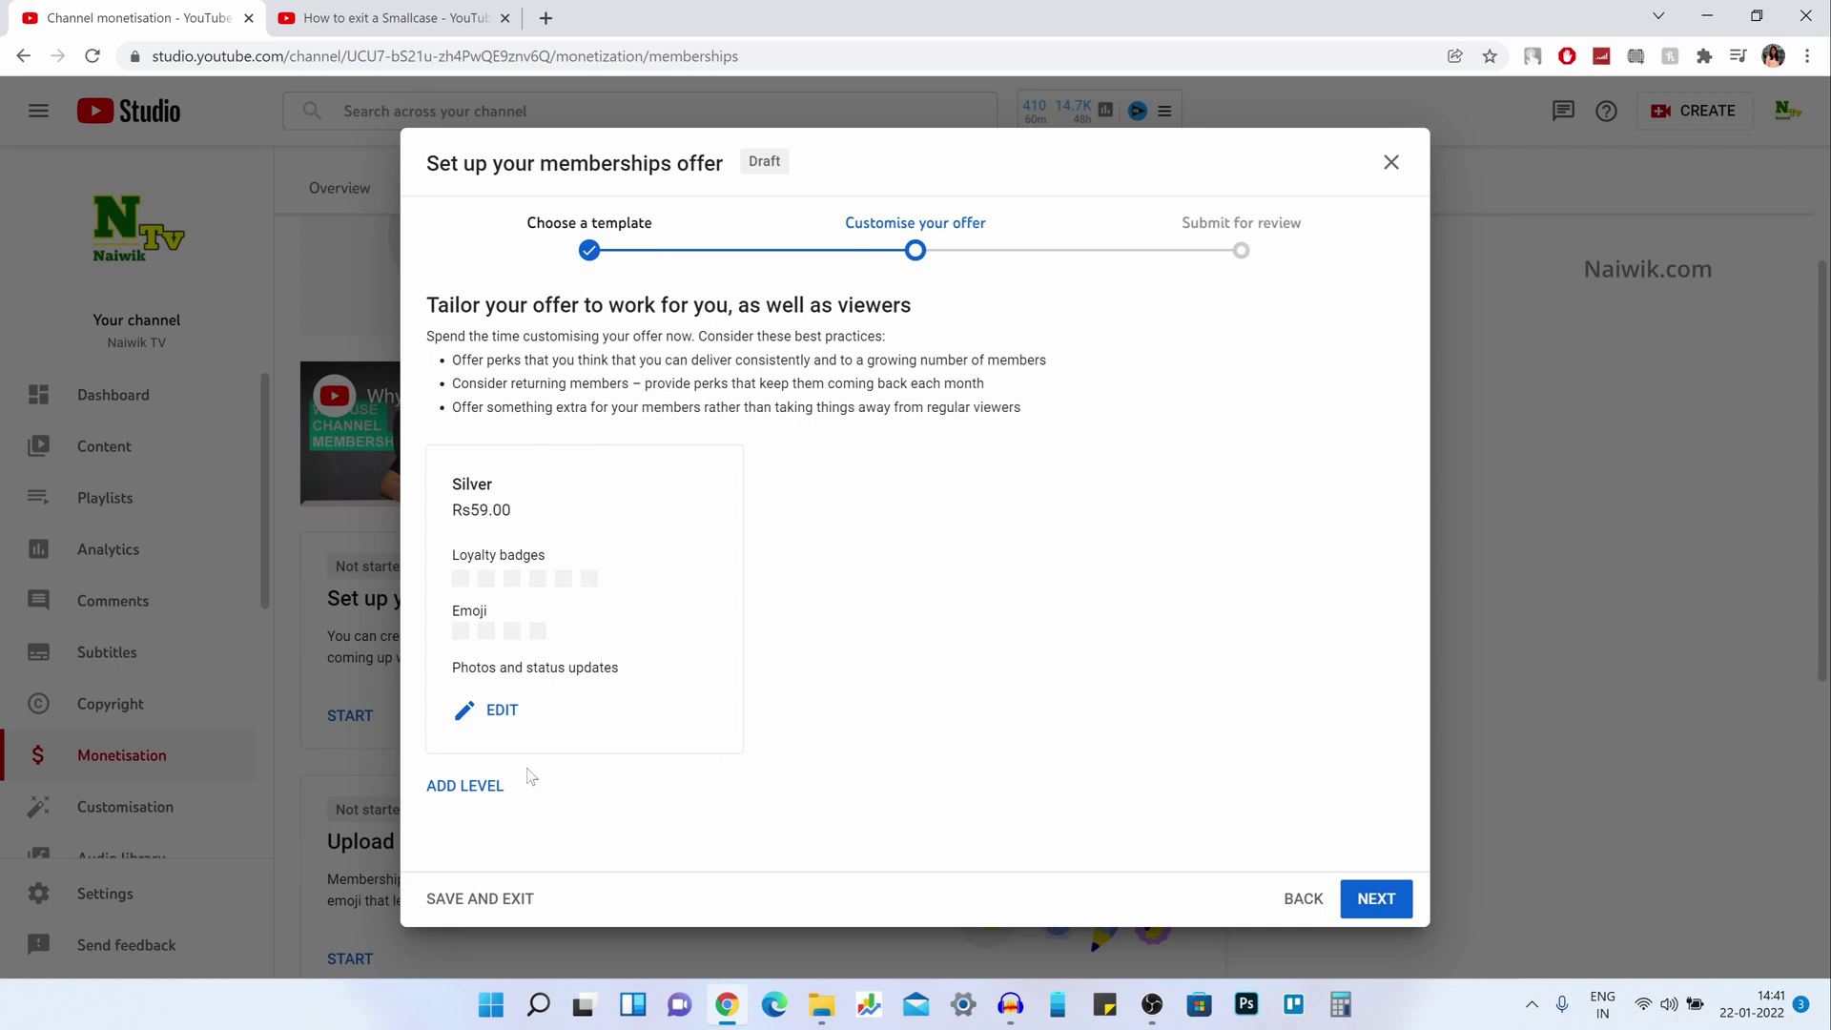
Add a second level named Gold priced at Rs159.00 per month.
{"action": "left_click", "coordinate": [493, 795]}
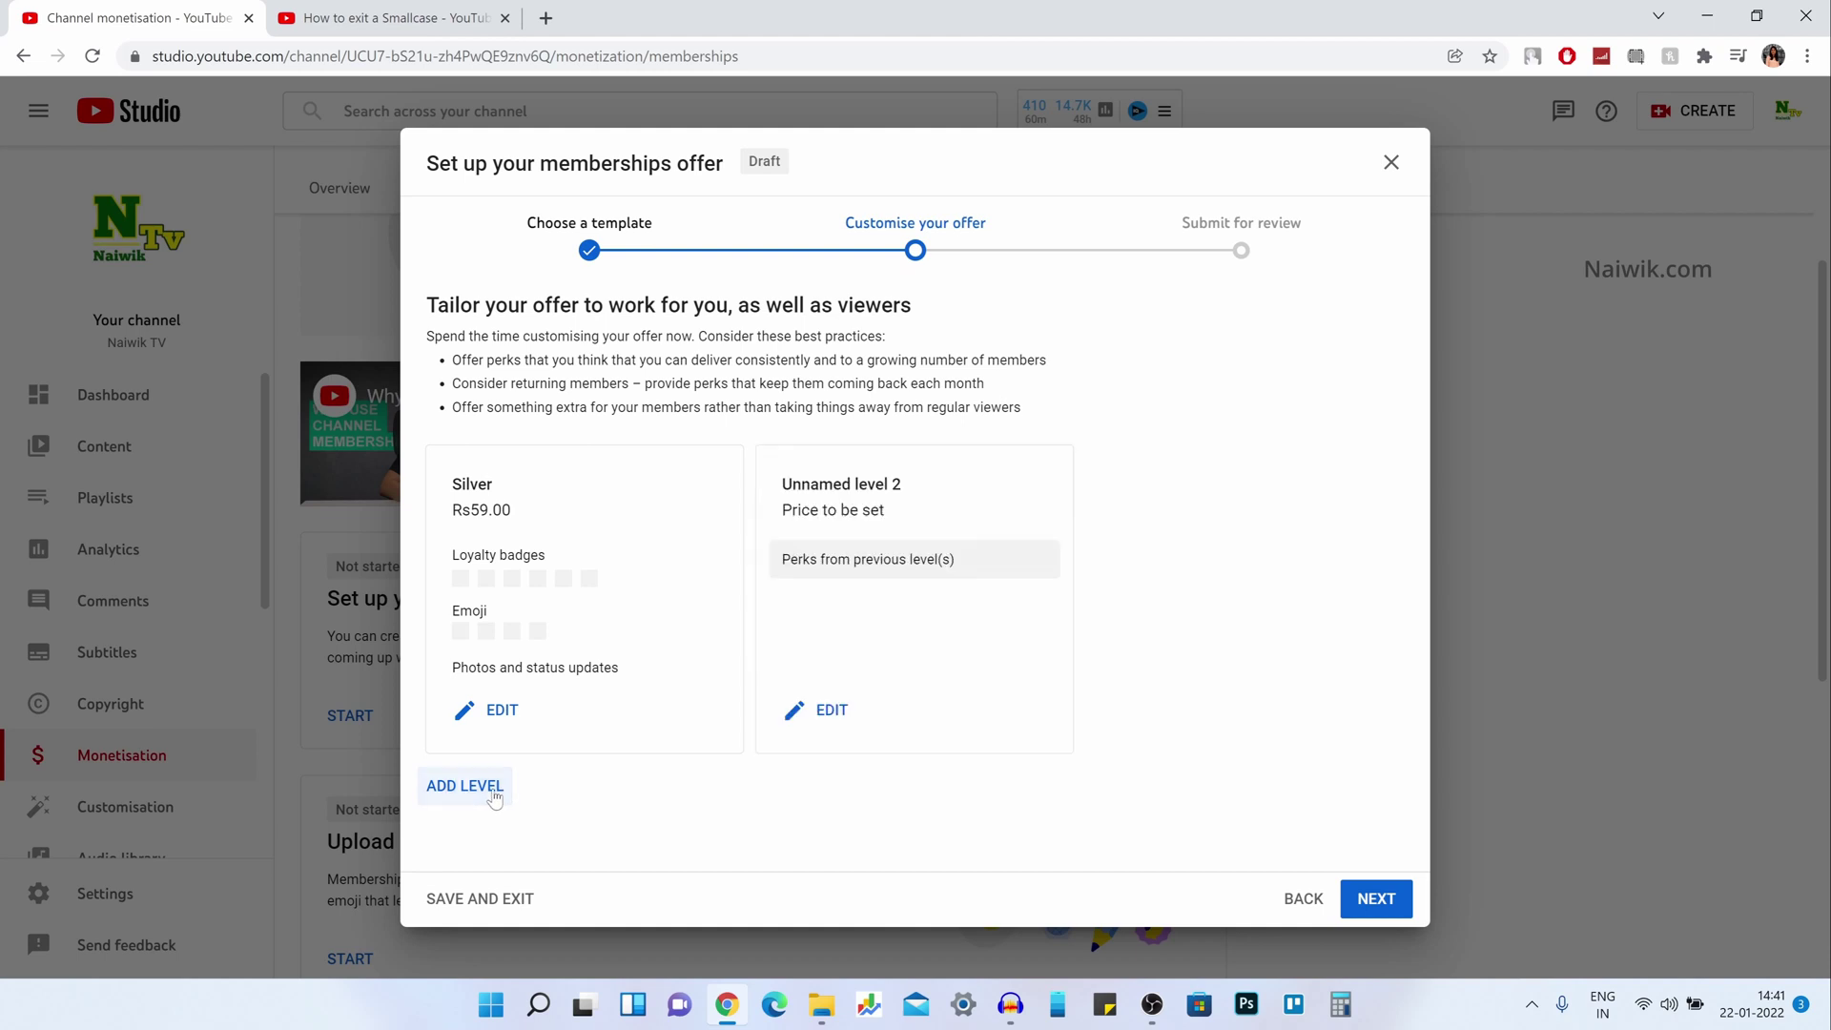
{"action": "left_click", "coordinate": [832, 713]}
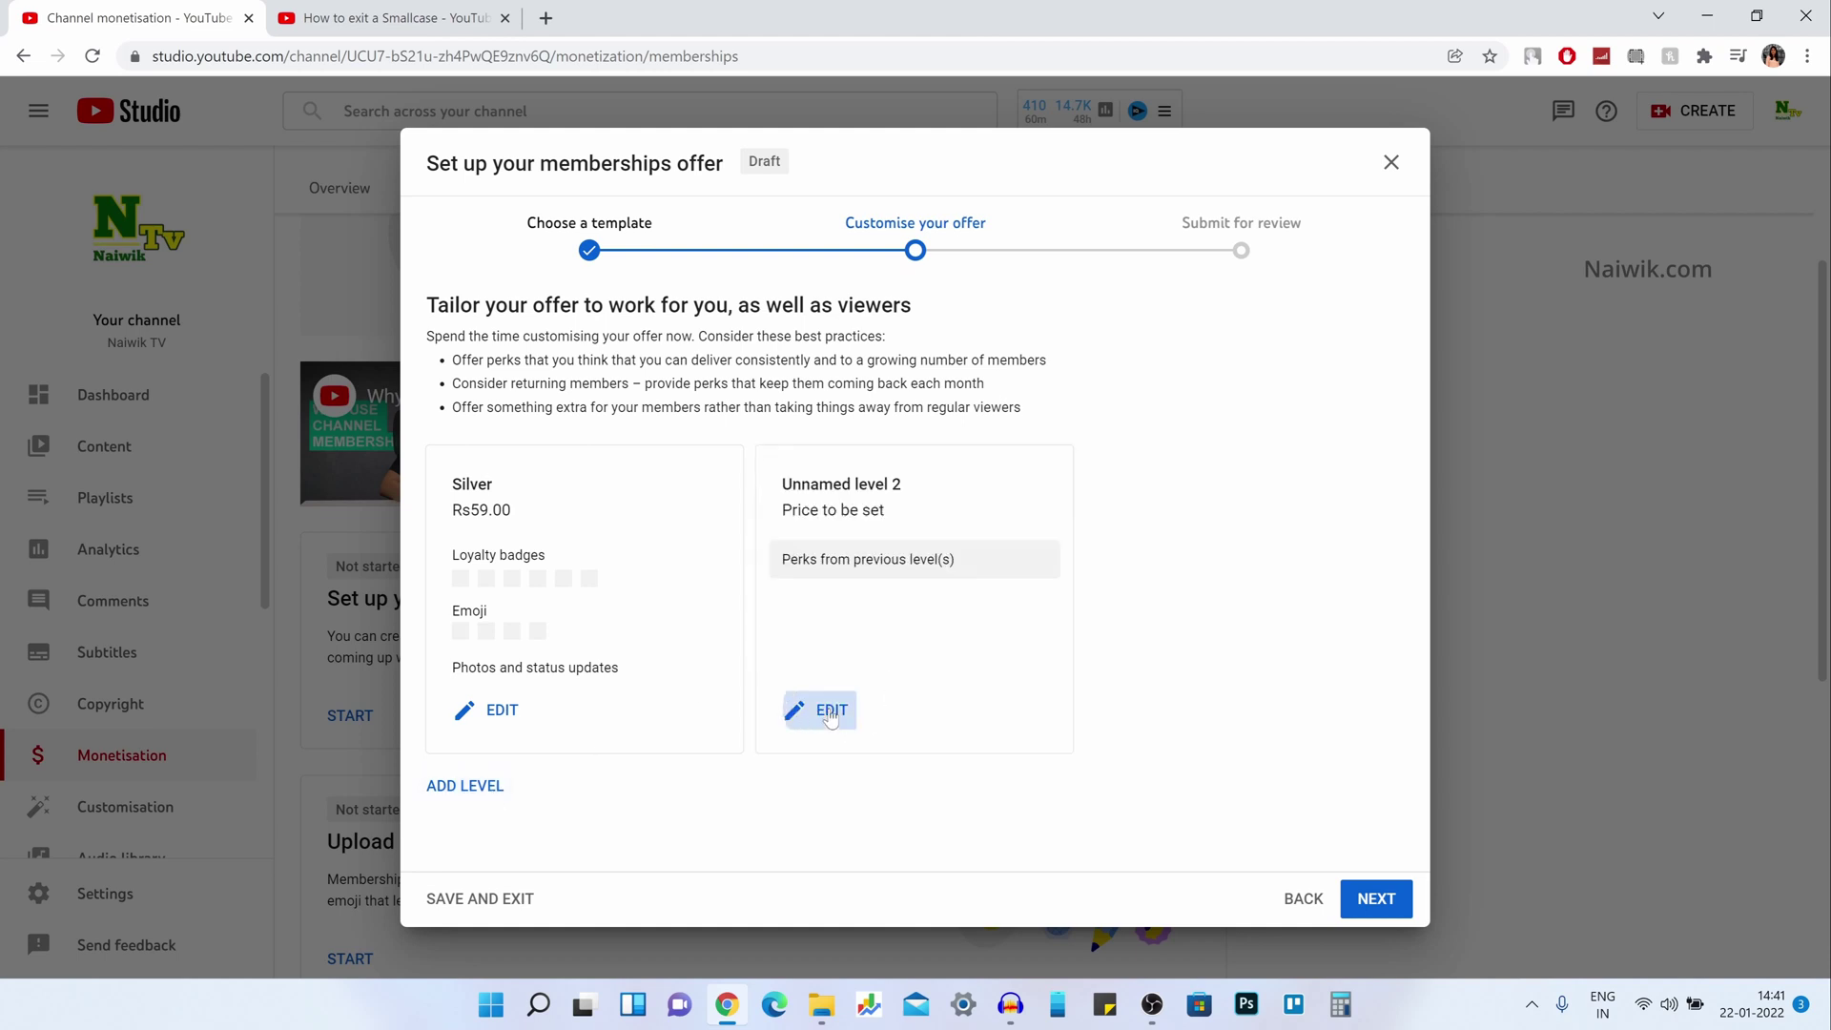
{"action": "left_click", "coordinate": [586, 299]}
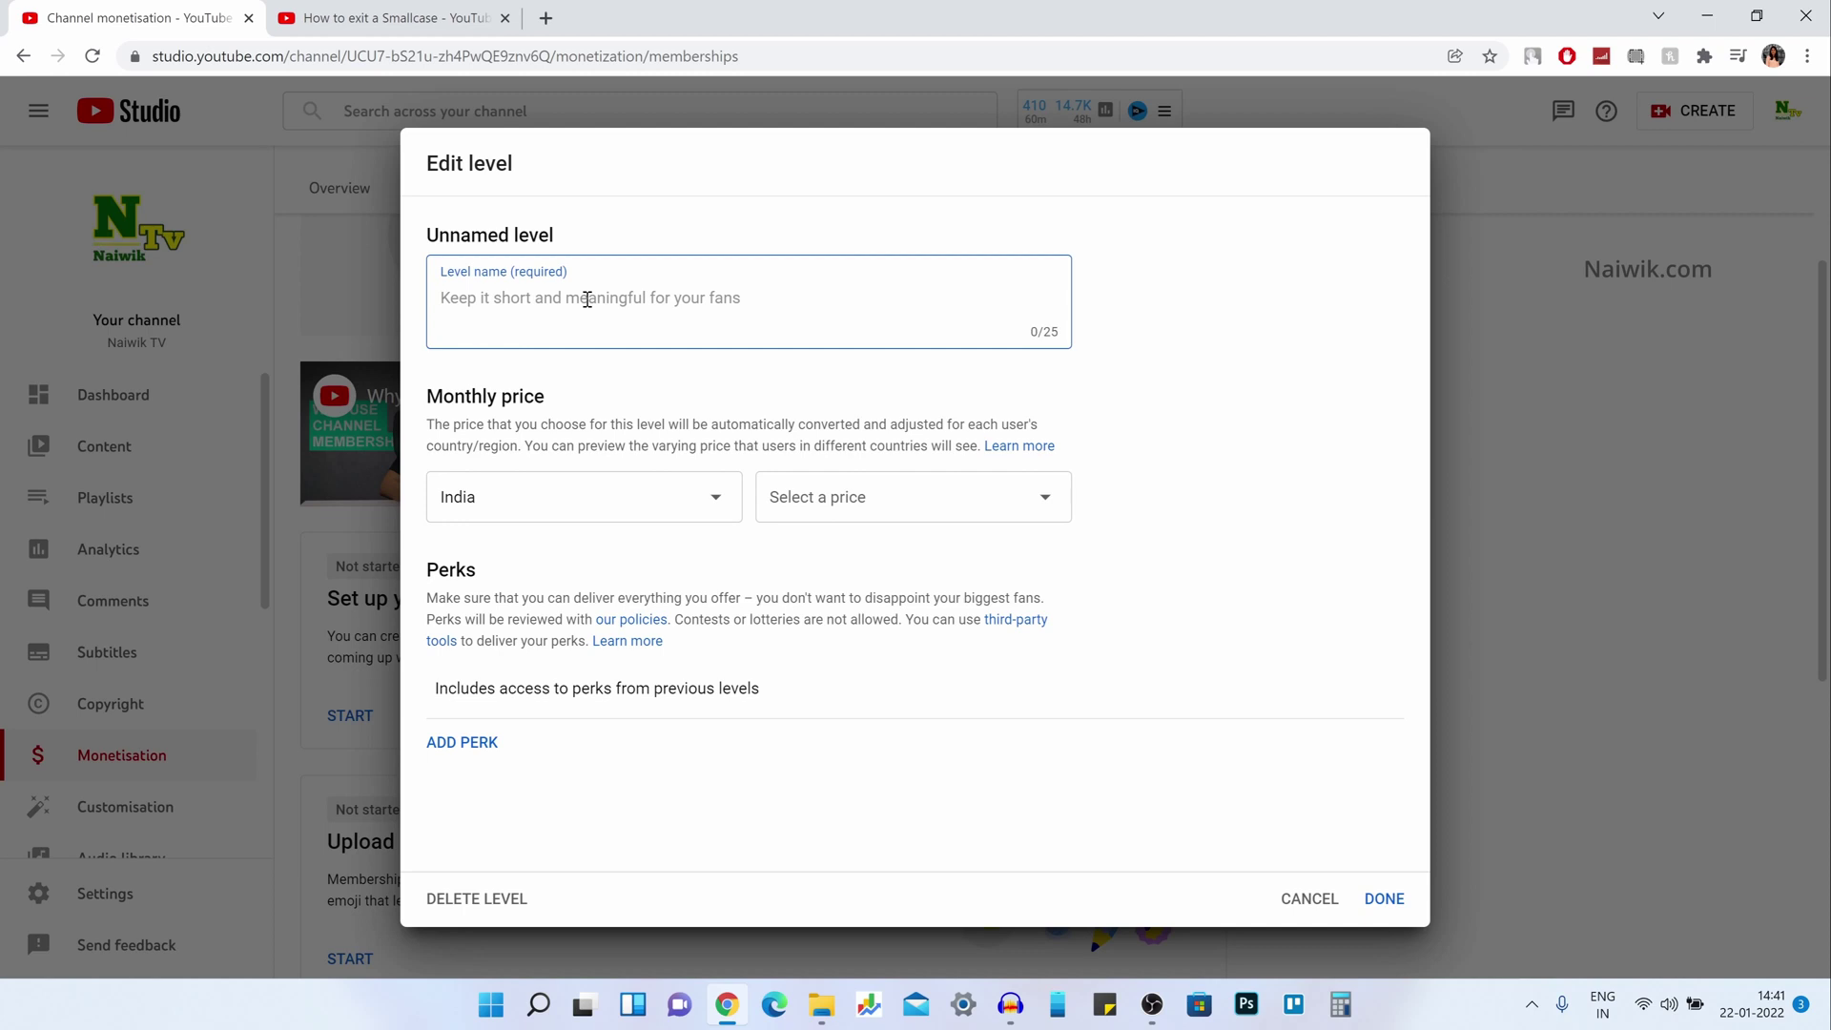
{"action": "type", "text": "Gold"}
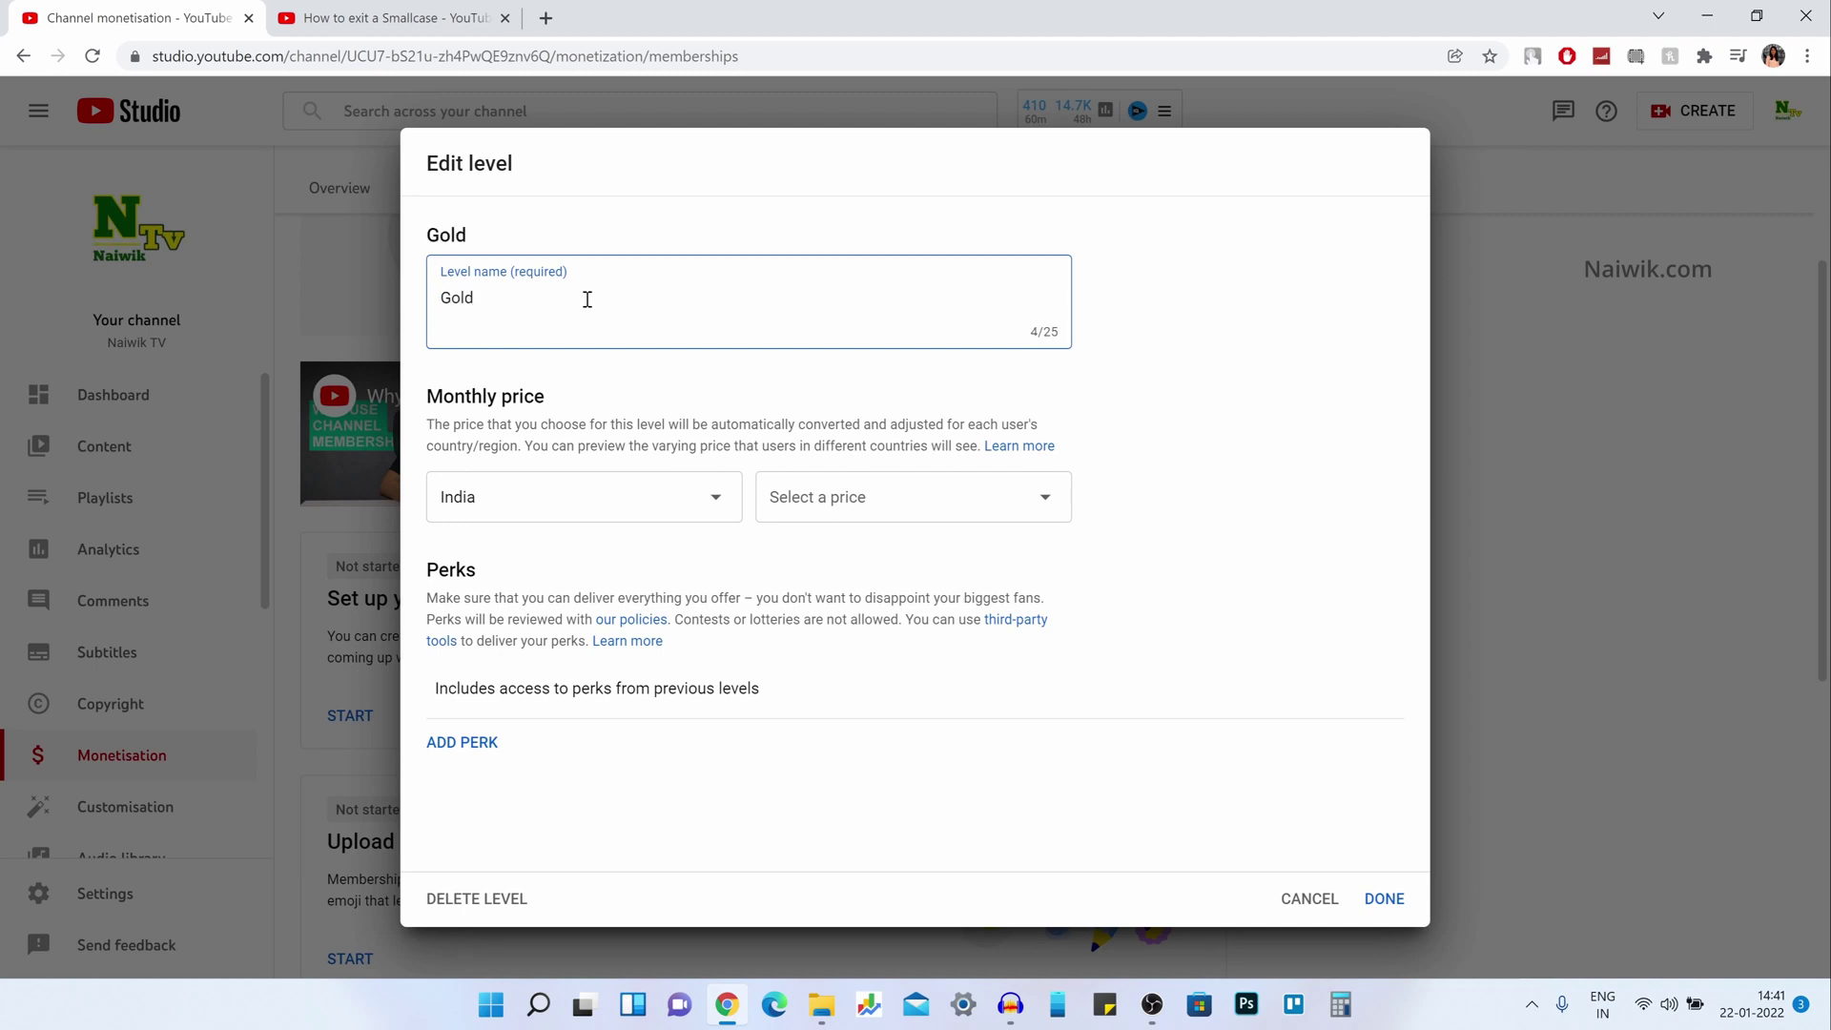
{"action": "left_click", "coordinate": [817, 505]}
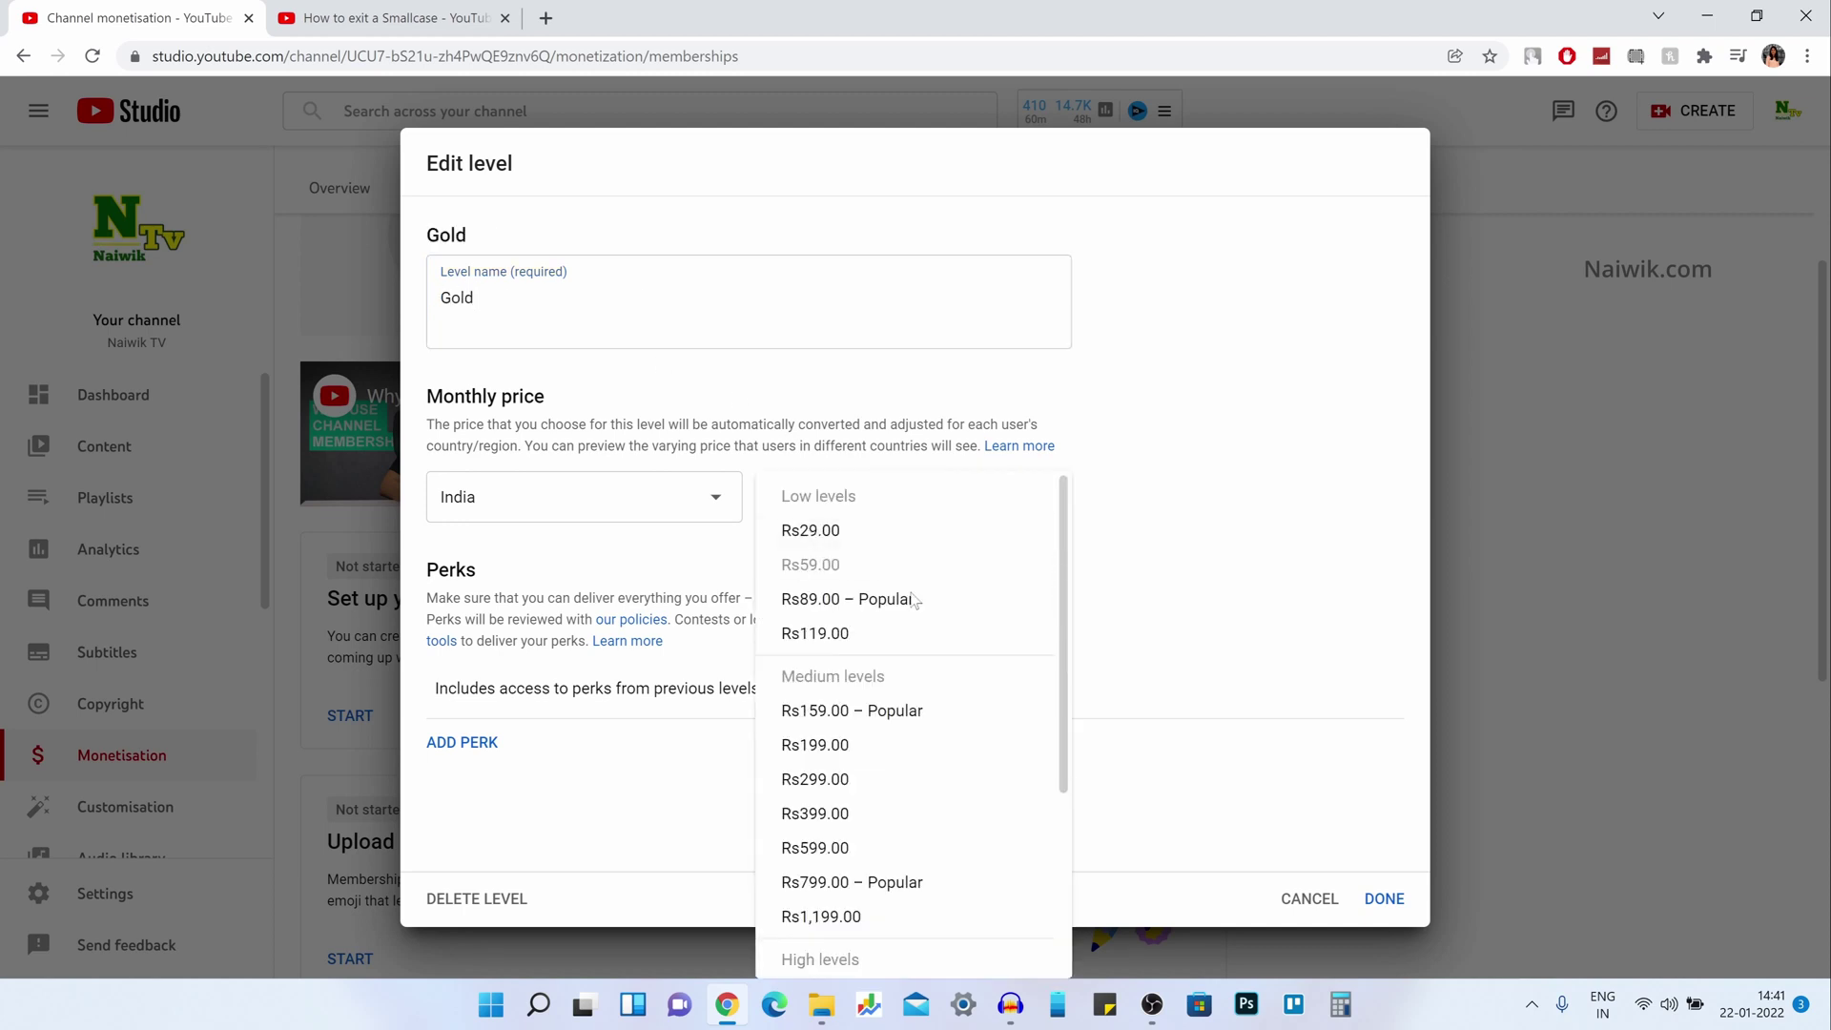
{"action": "left_click", "coordinate": [814, 713]}
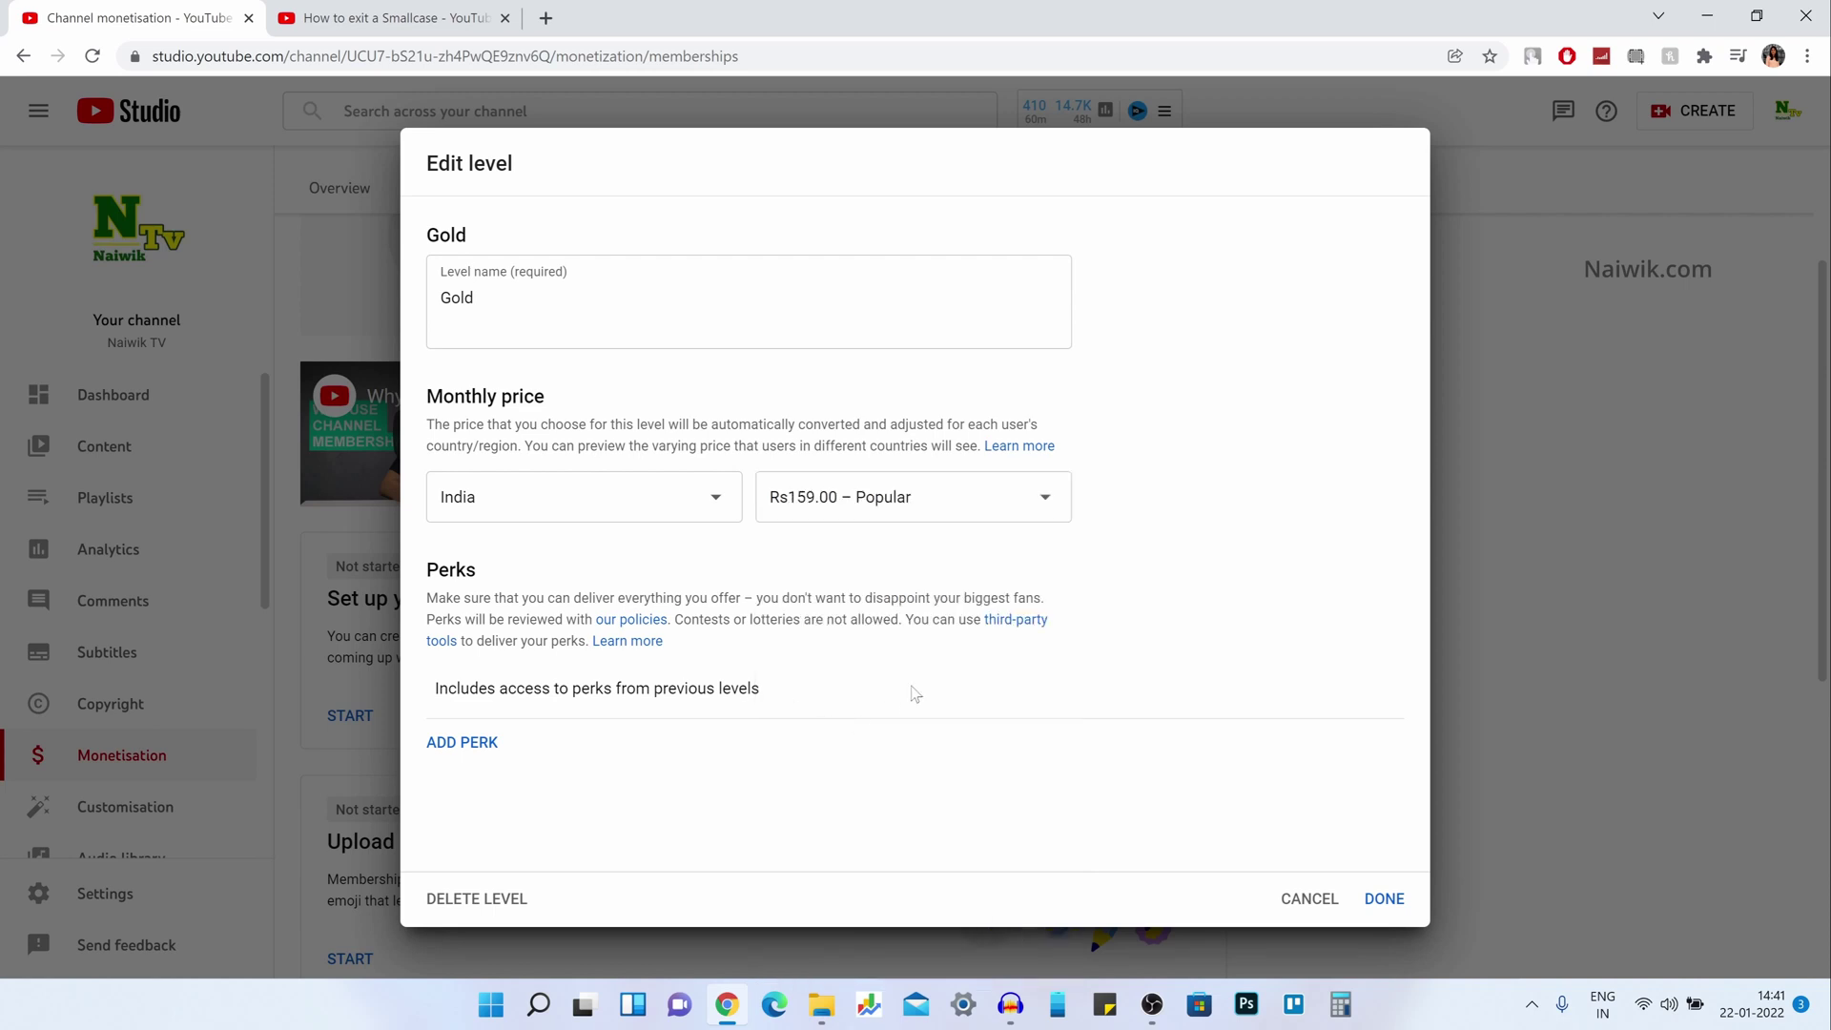
Give Gold a Priority reply to comments perk and save the level.
{"action": "left_click", "coordinate": [481, 752]}
{"action": "left_click", "coordinate": [581, 792]}
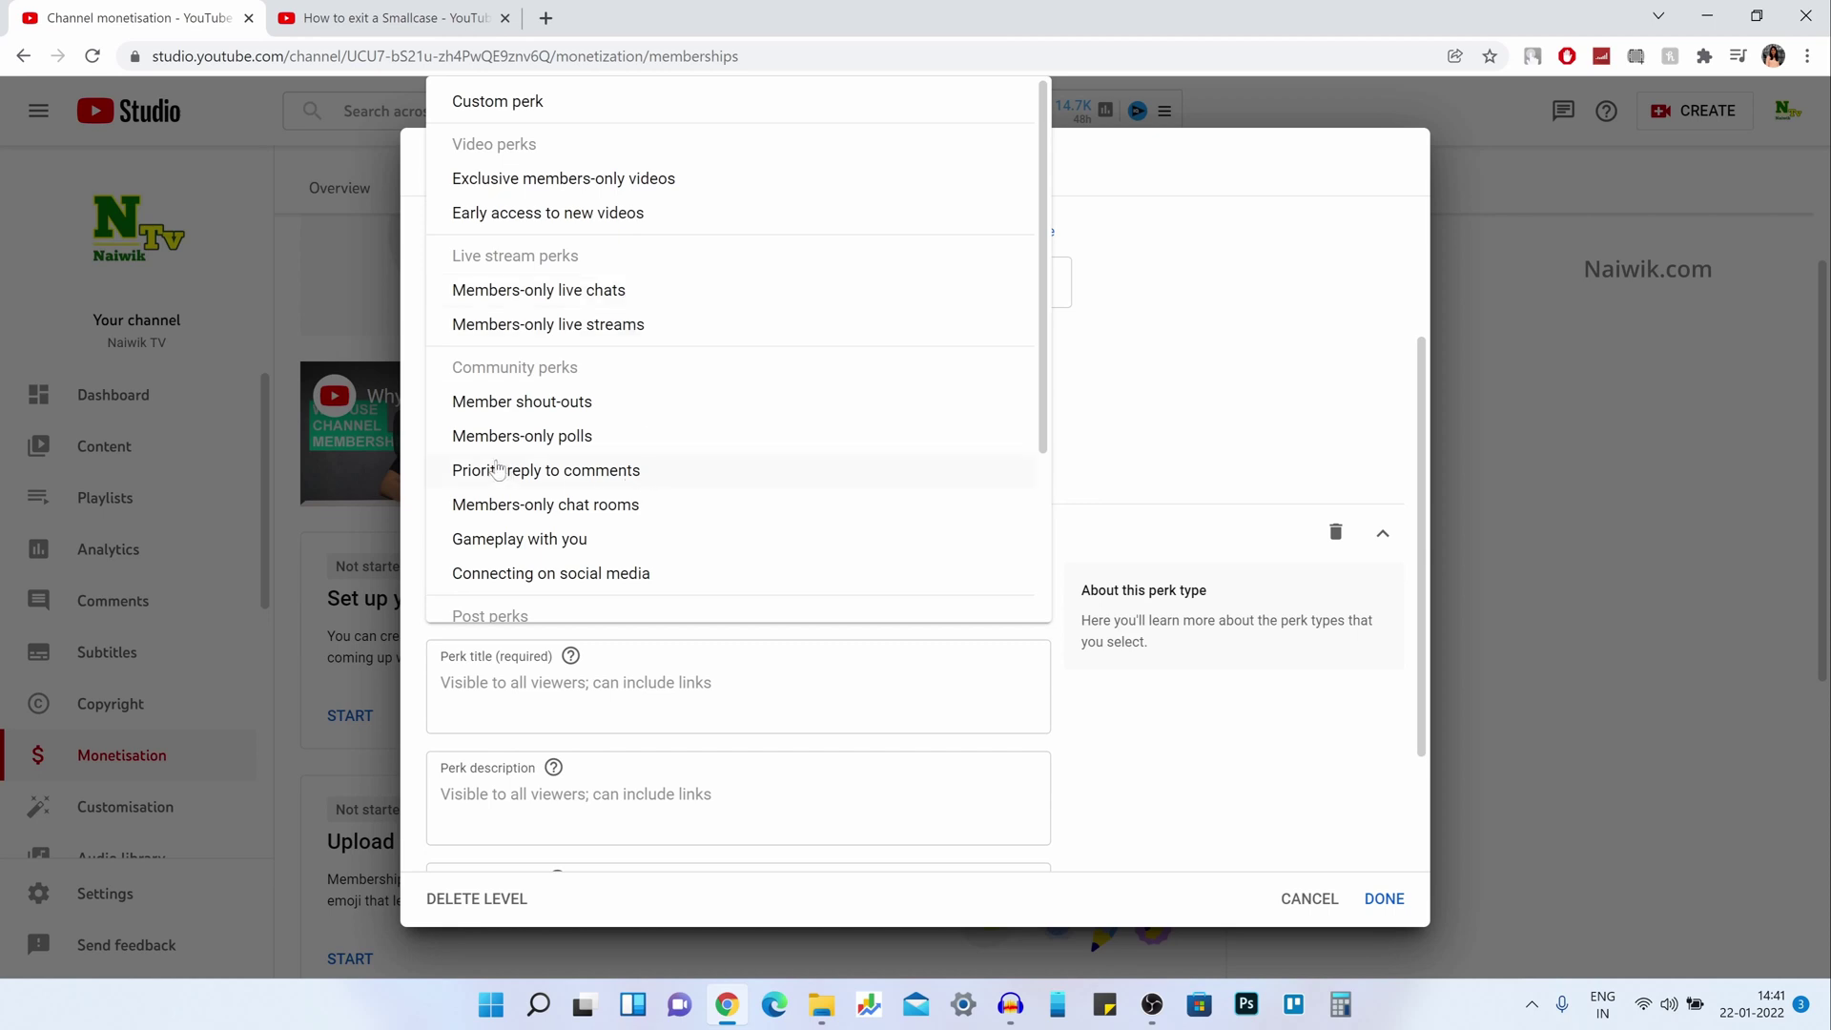
{"action": "left_click", "coordinate": [544, 486]}
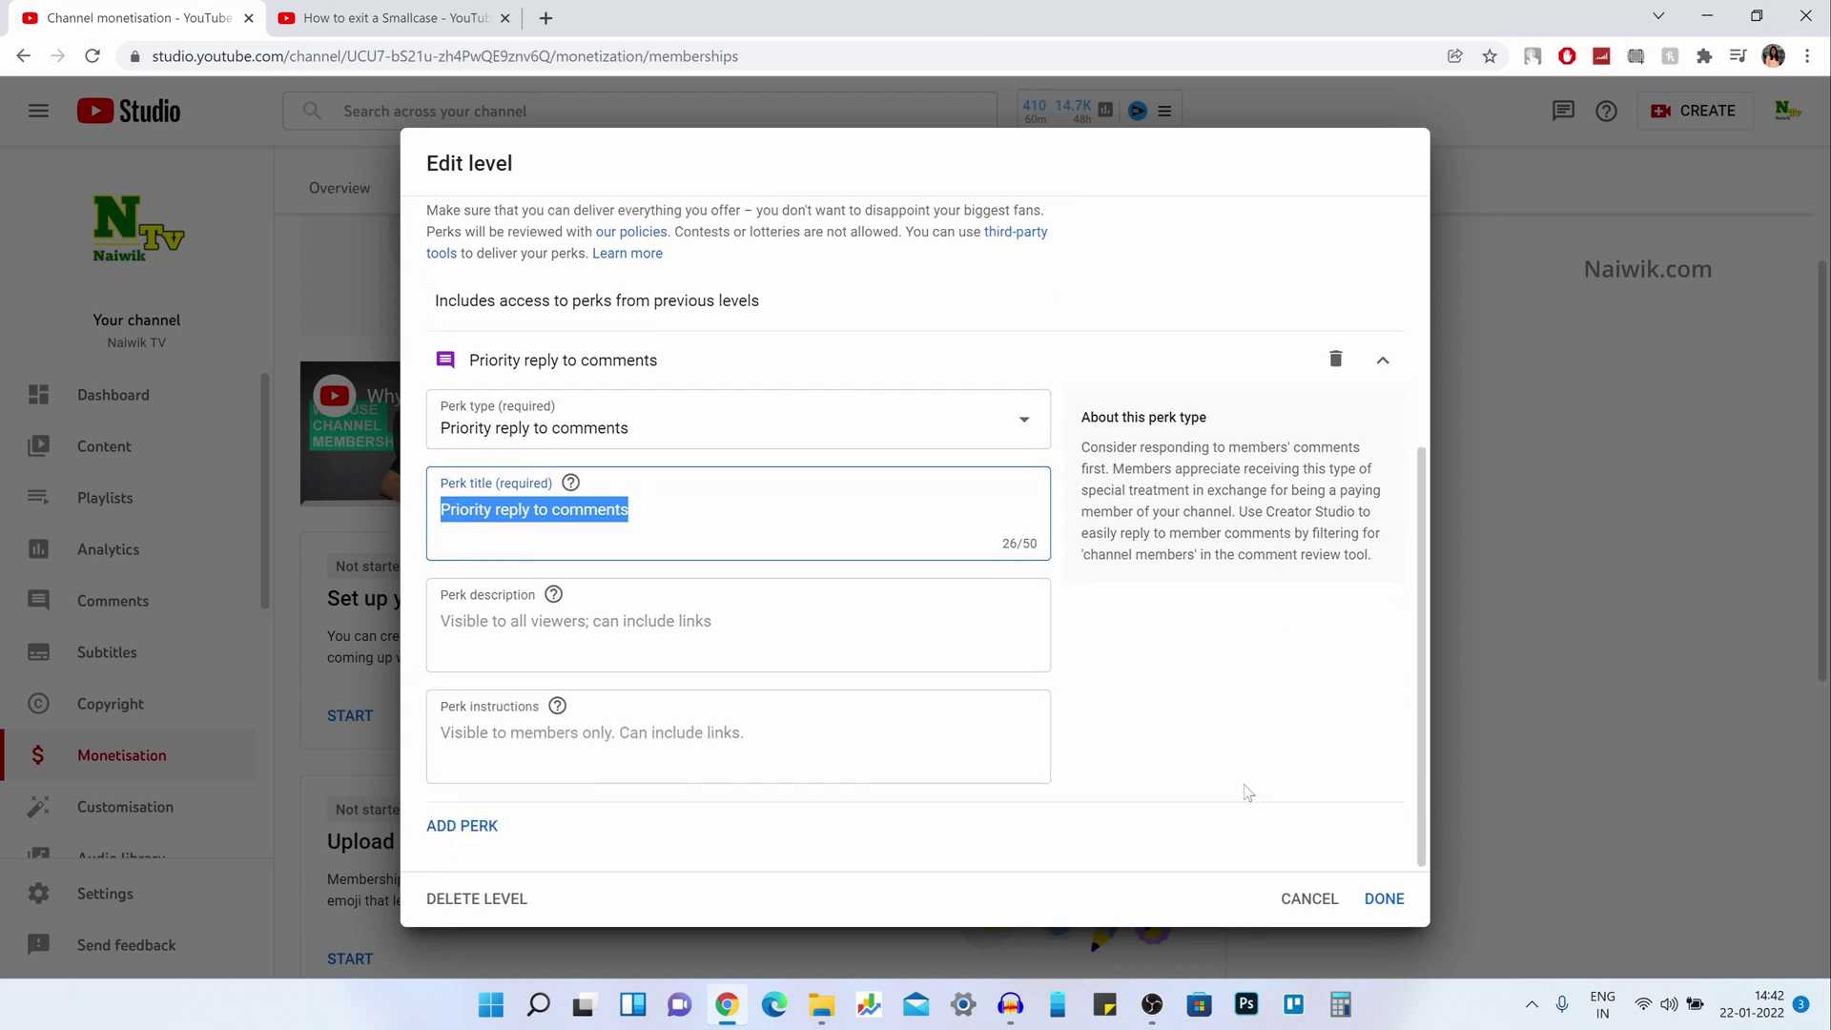
{"action": "left_click", "coordinate": [1375, 898]}
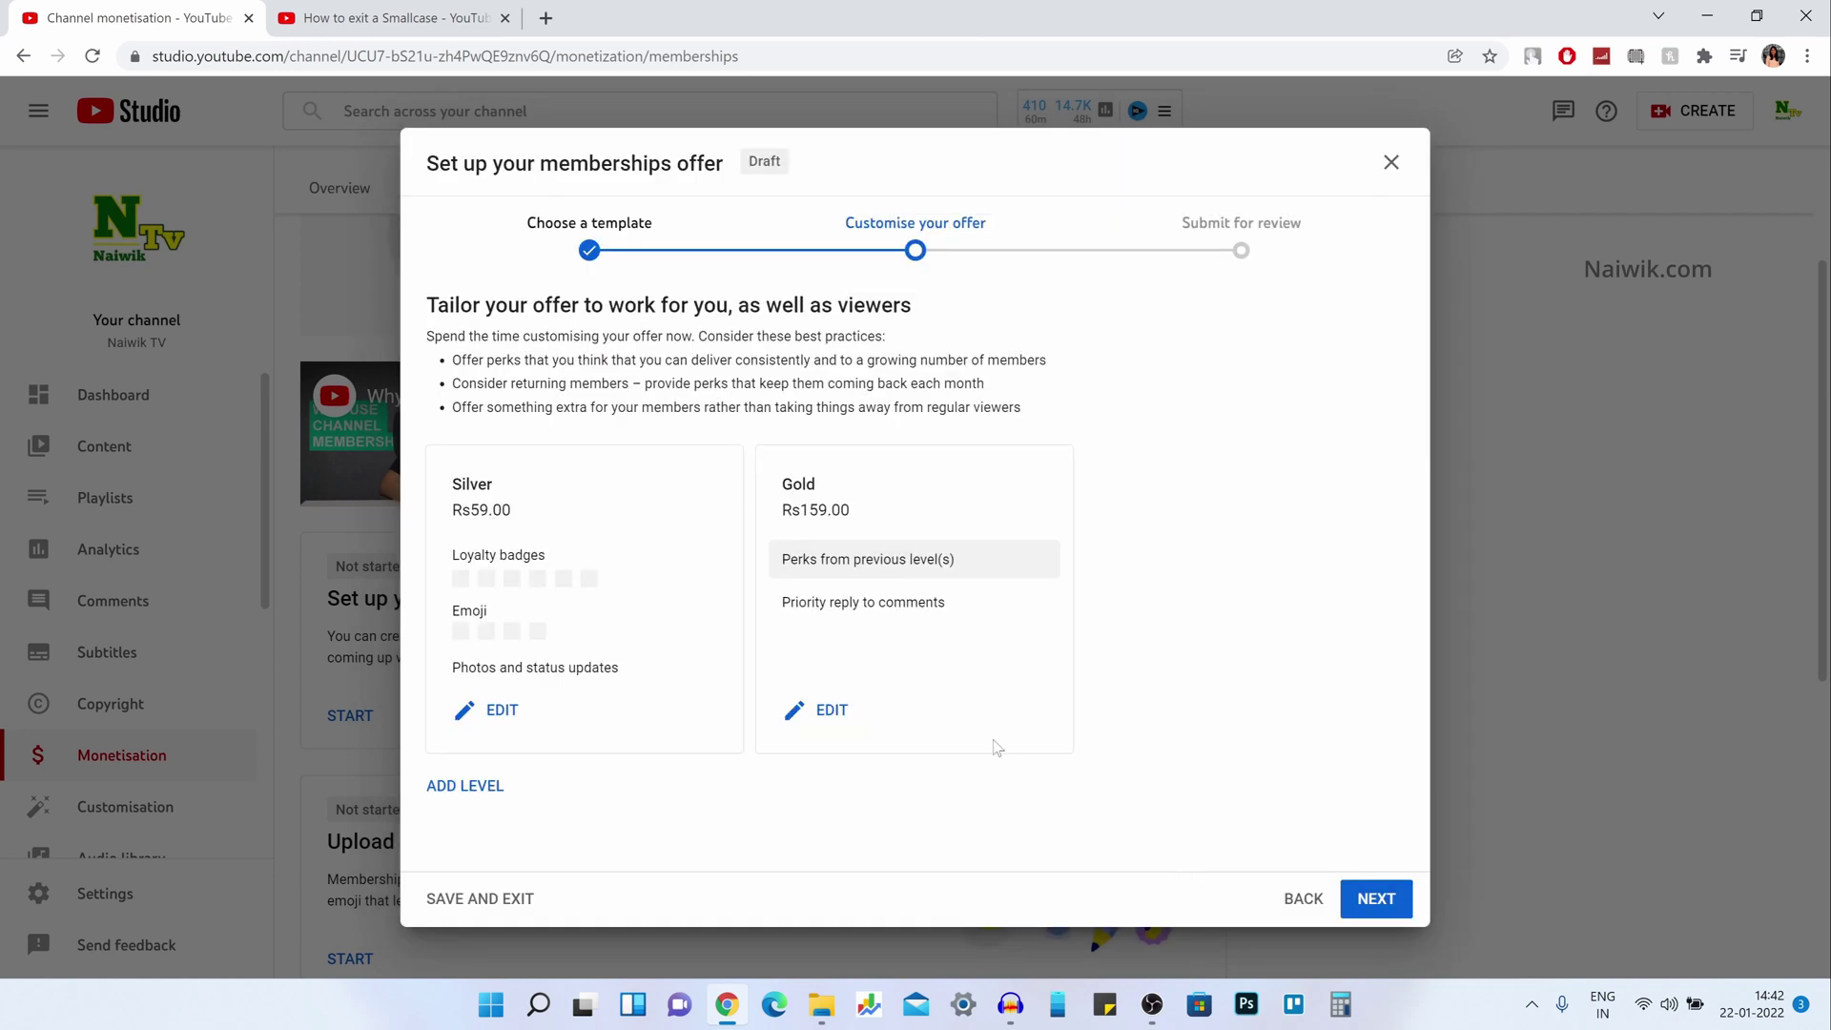
Add Photos and status updates and Members-only live streams perks to Gold and save.
{"action": "left_click", "coordinate": [821, 710]}
{"action": "scroll", "coordinate": [872, 619], "scroll_direction": "down", "scroll_amount": 4}
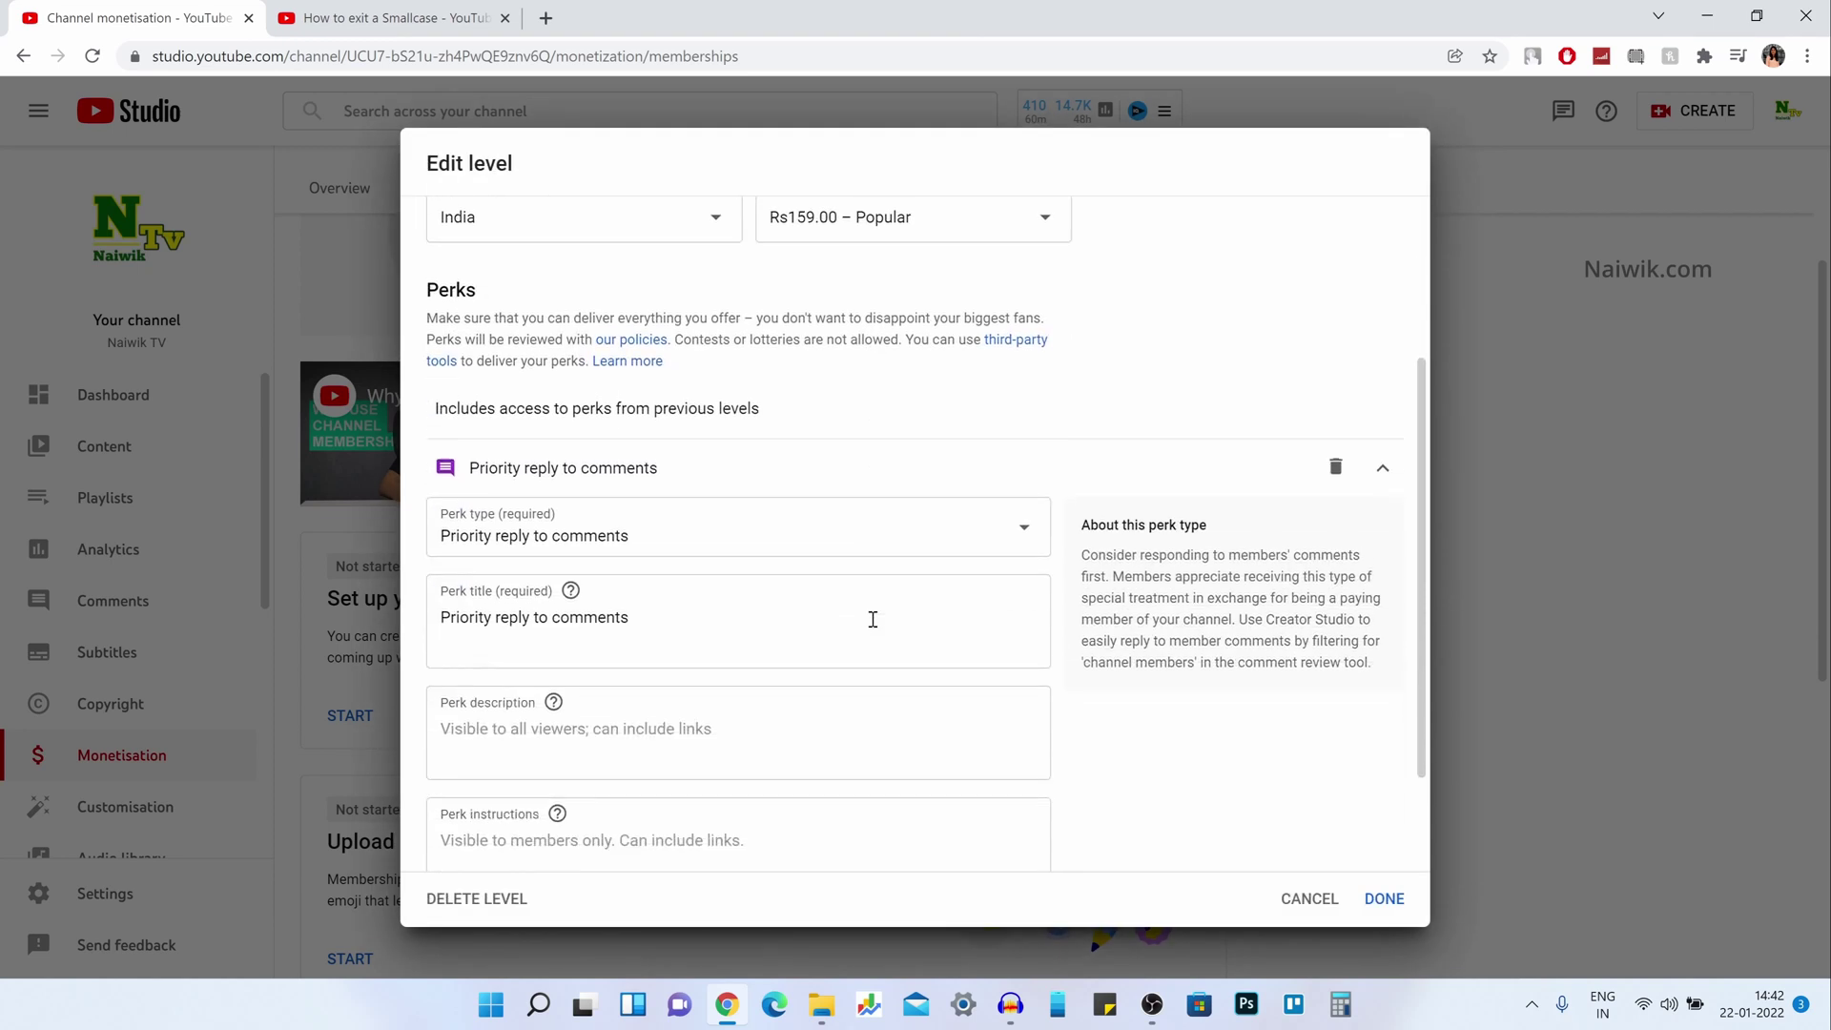
{"action": "left_click", "coordinate": [494, 828]}
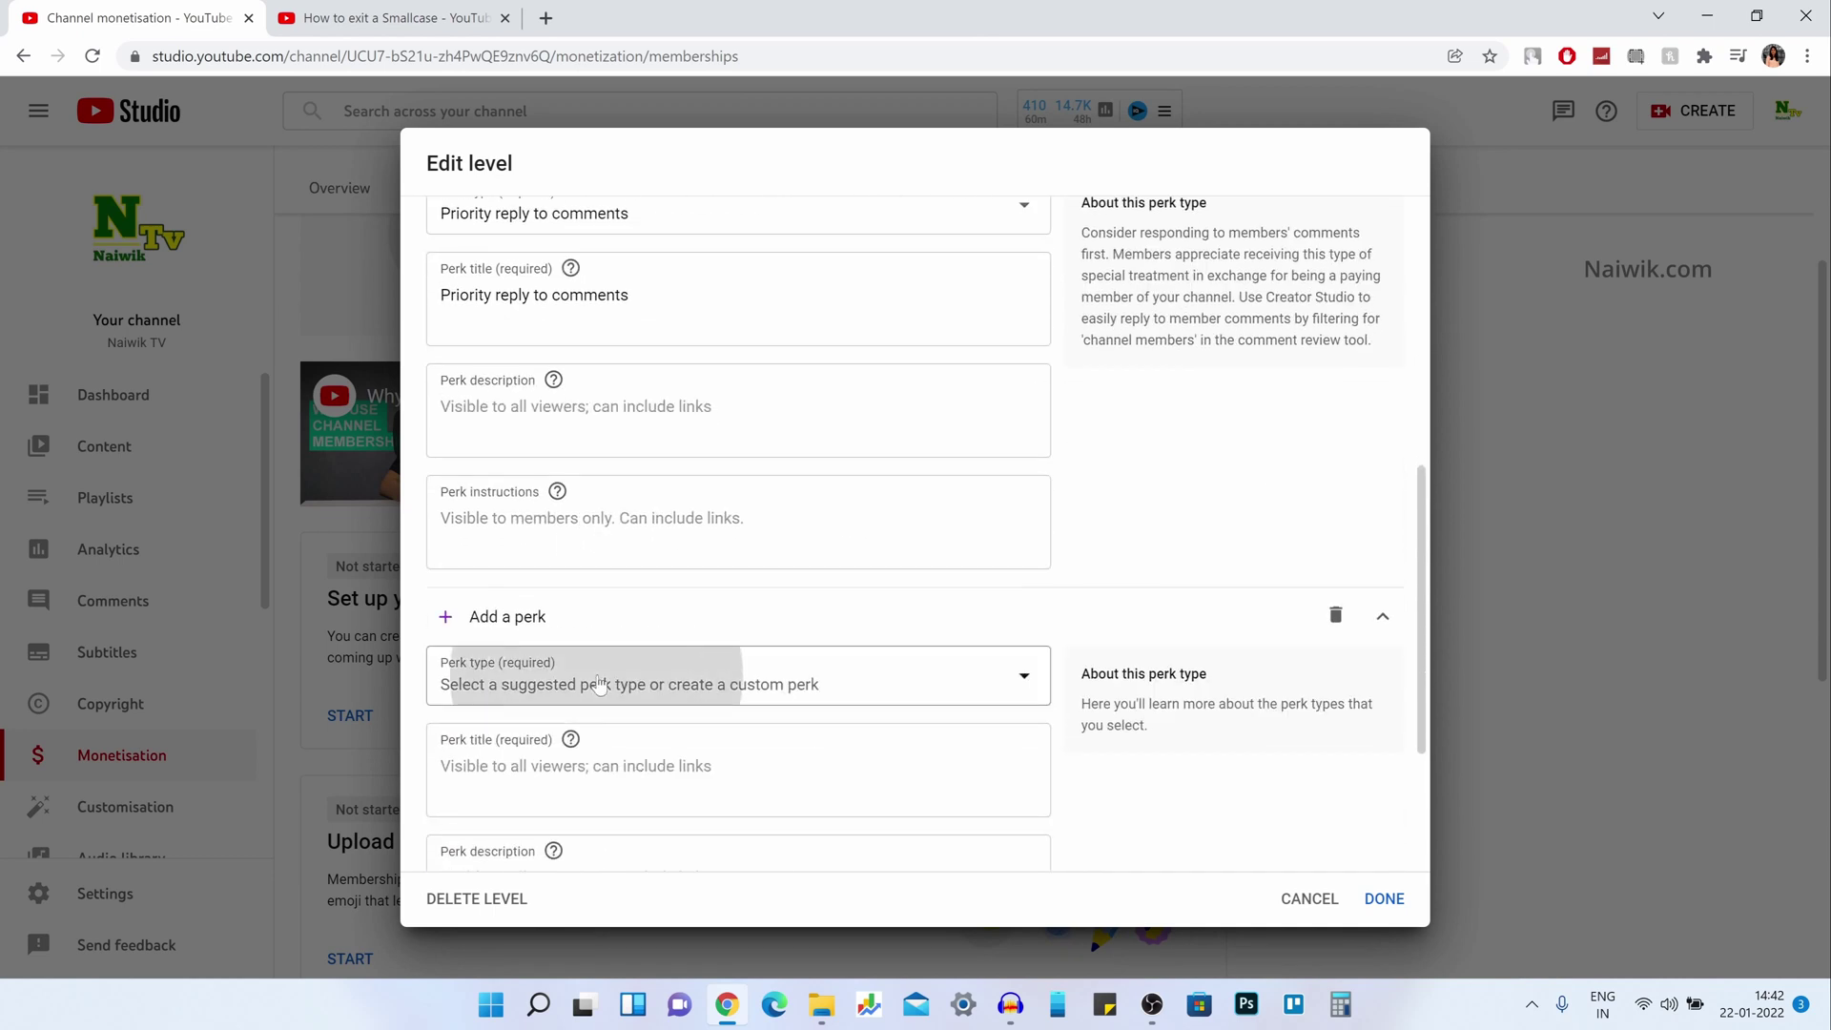
{"action": "left_click", "coordinate": [601, 682]}
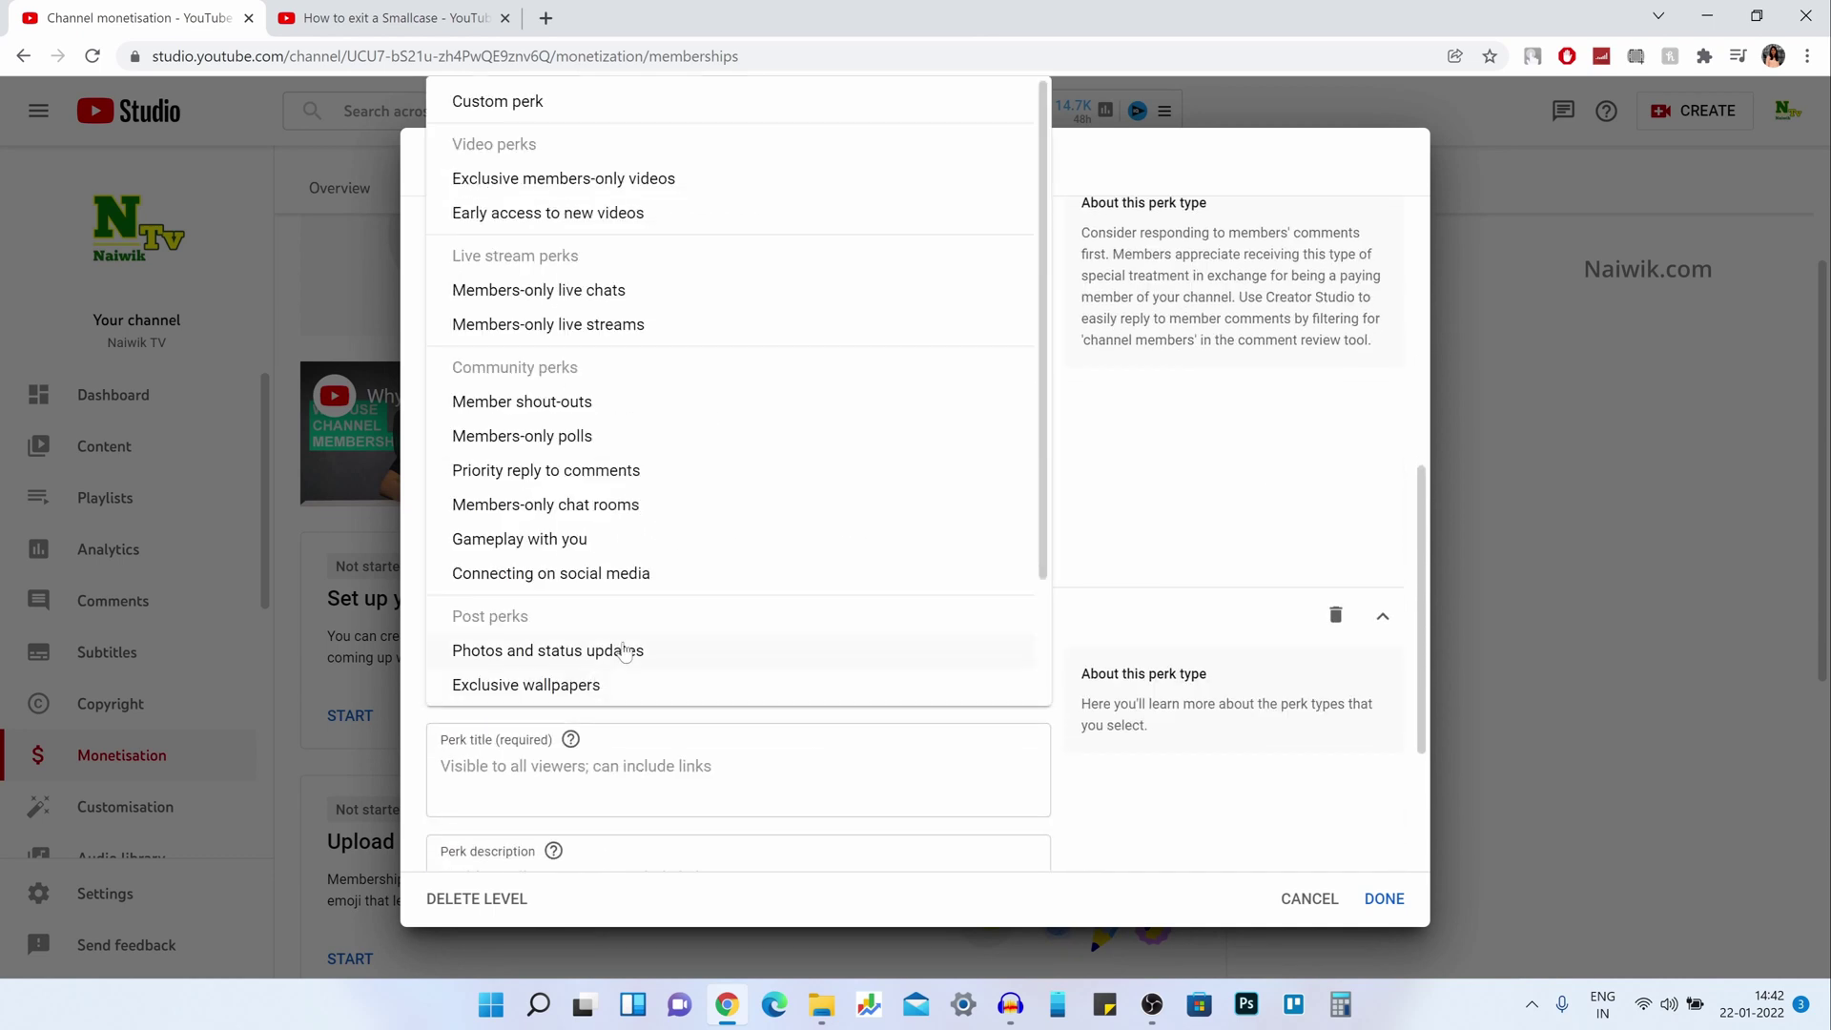
{"action": "left_click", "coordinate": [689, 652]}
{"action": "scroll", "coordinate": [858, 629], "scroll_direction": "down", "scroll_amount": 3}
{"action": "left_click", "coordinate": [496, 827]}
{"action": "scroll", "coordinate": [667, 592], "scroll_direction": "up", "scroll_amount": 10}
{"action": "left_click", "coordinate": [666, 539]}
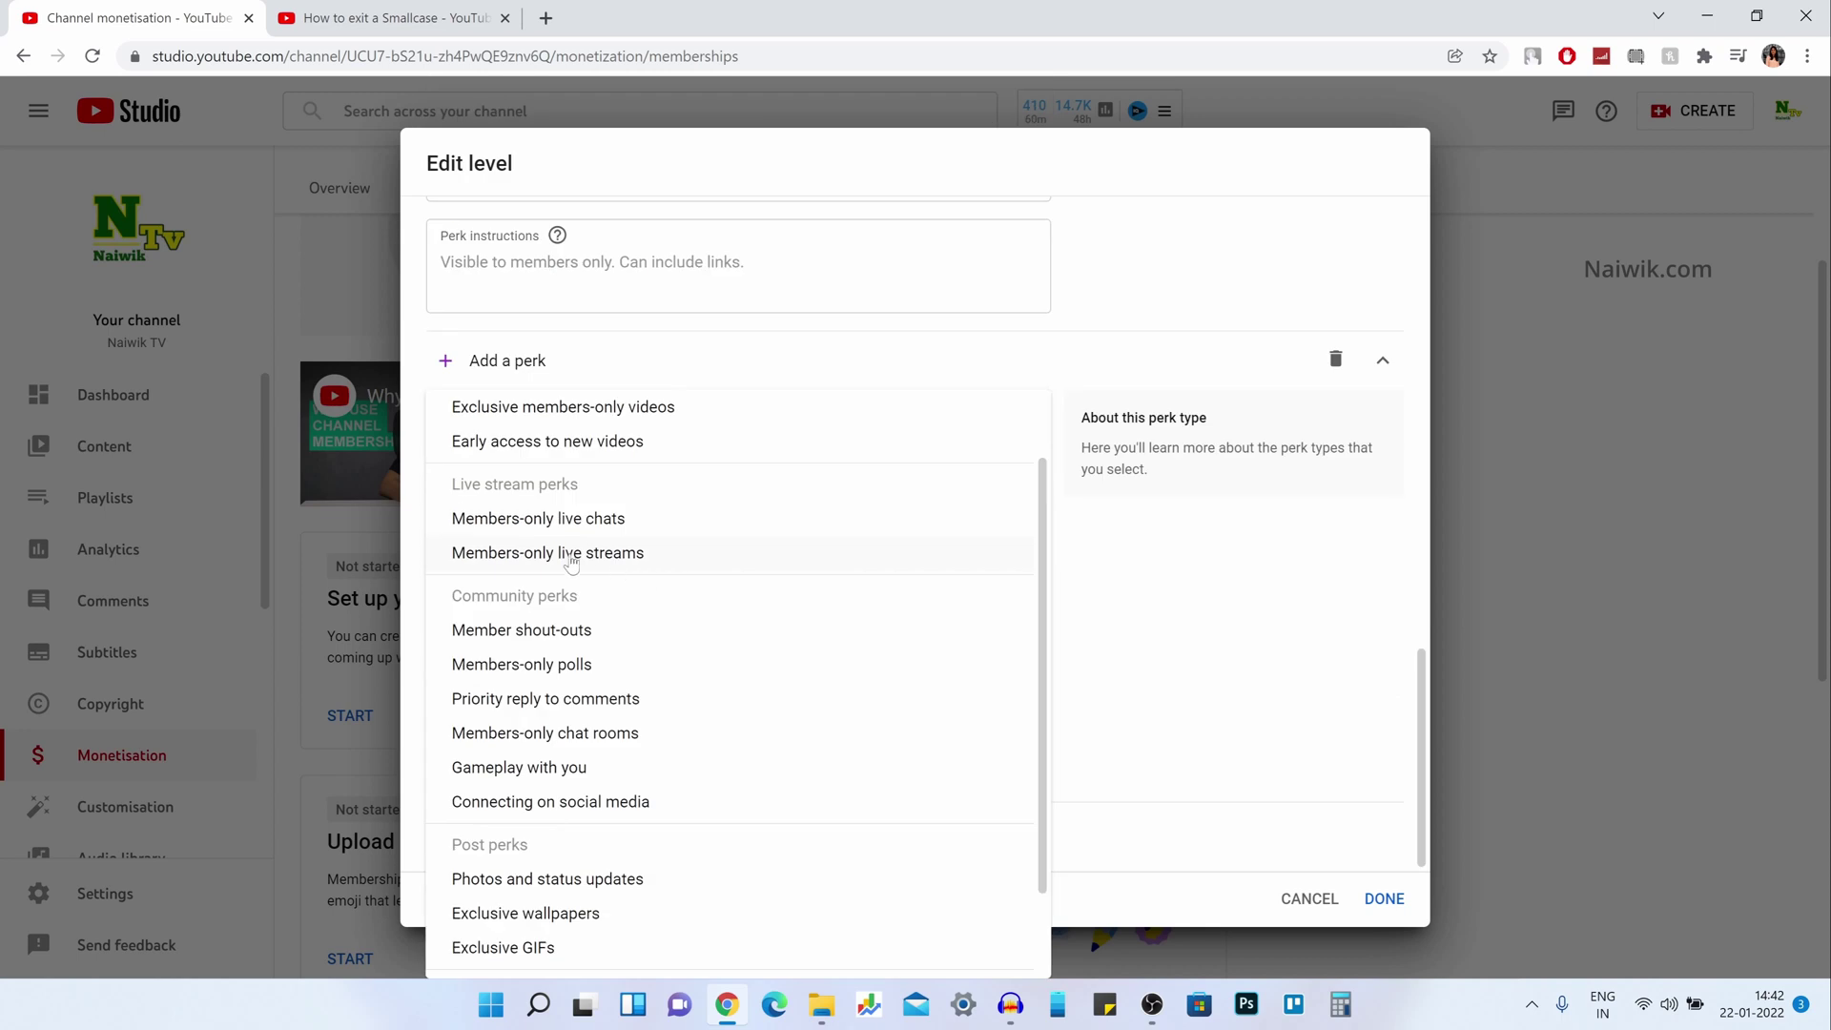
{"action": "left_click", "coordinate": [633, 557]}
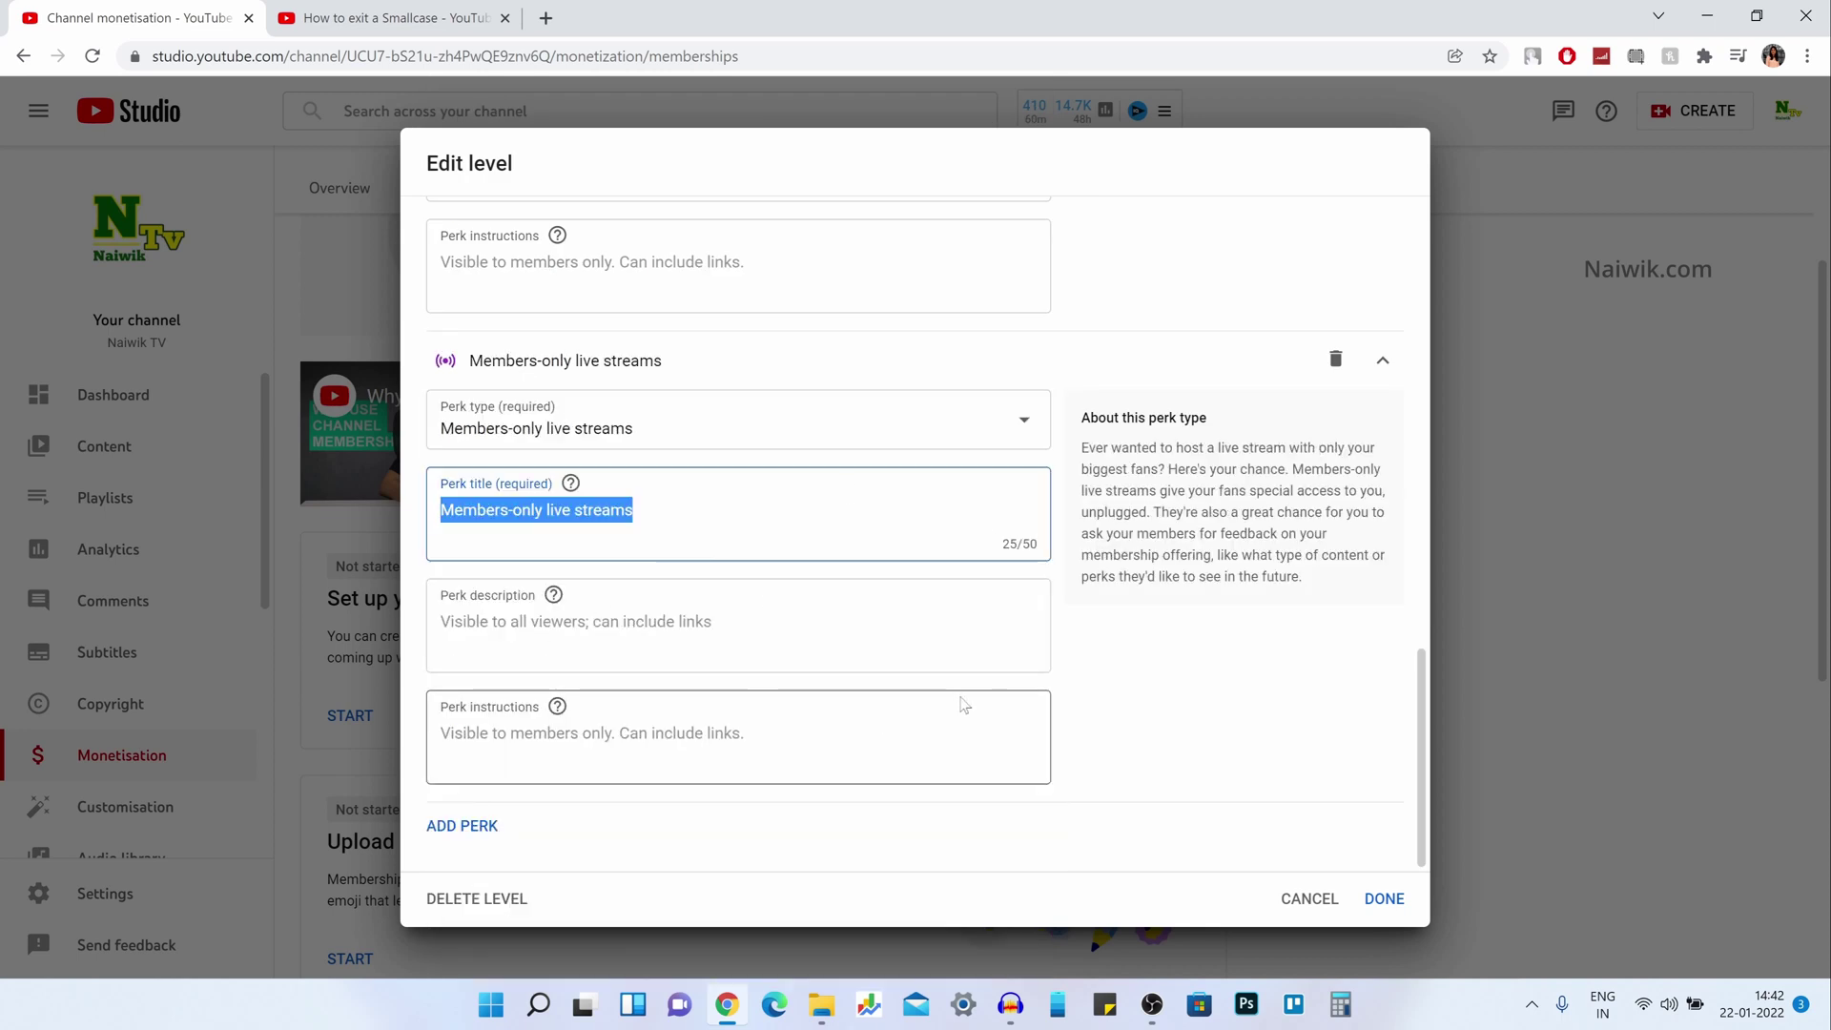
{"action": "left_click", "coordinate": [1380, 904]}
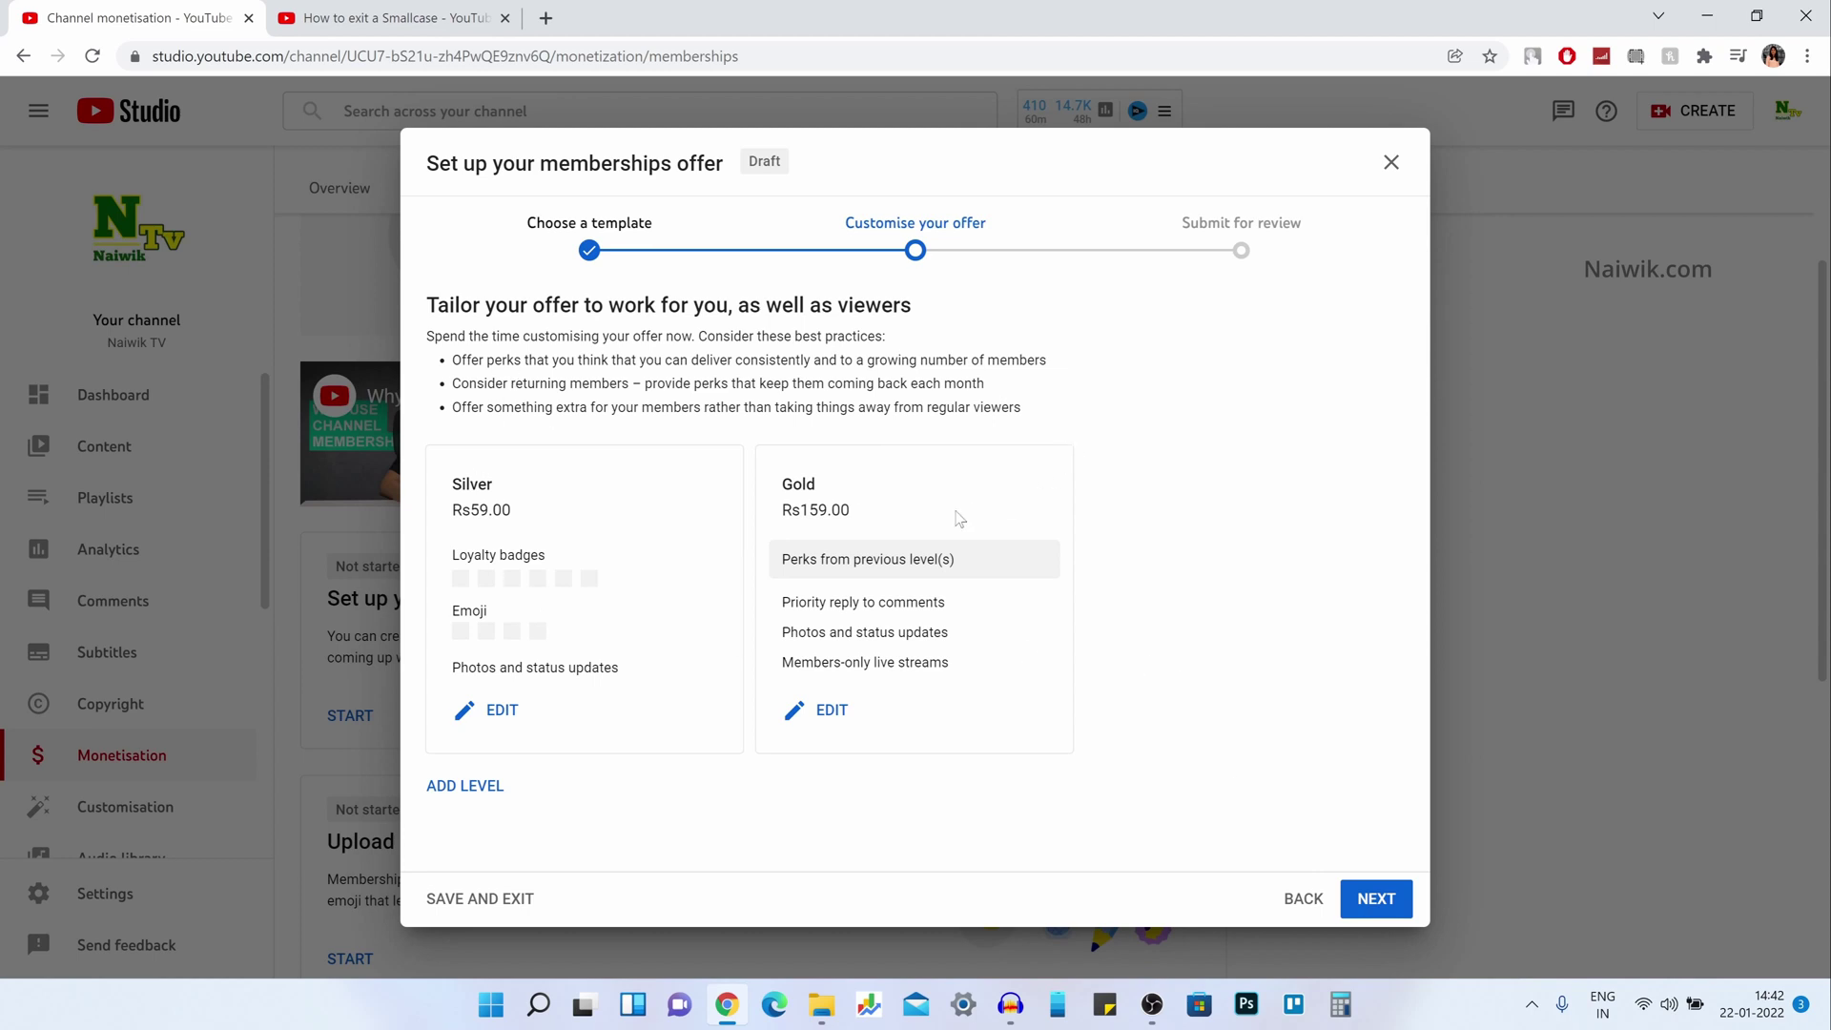
Review both levels' names, prices and perks, then continue to submit for review.
{"action": "left_click_drag", "start_coordinate": [572, 507], "coordinate": [452, 474]}
{"action": "left_click", "coordinate": [434, 492]}
{"action": "left_click_drag", "start_coordinate": [877, 523], "coordinate": [782, 486]}
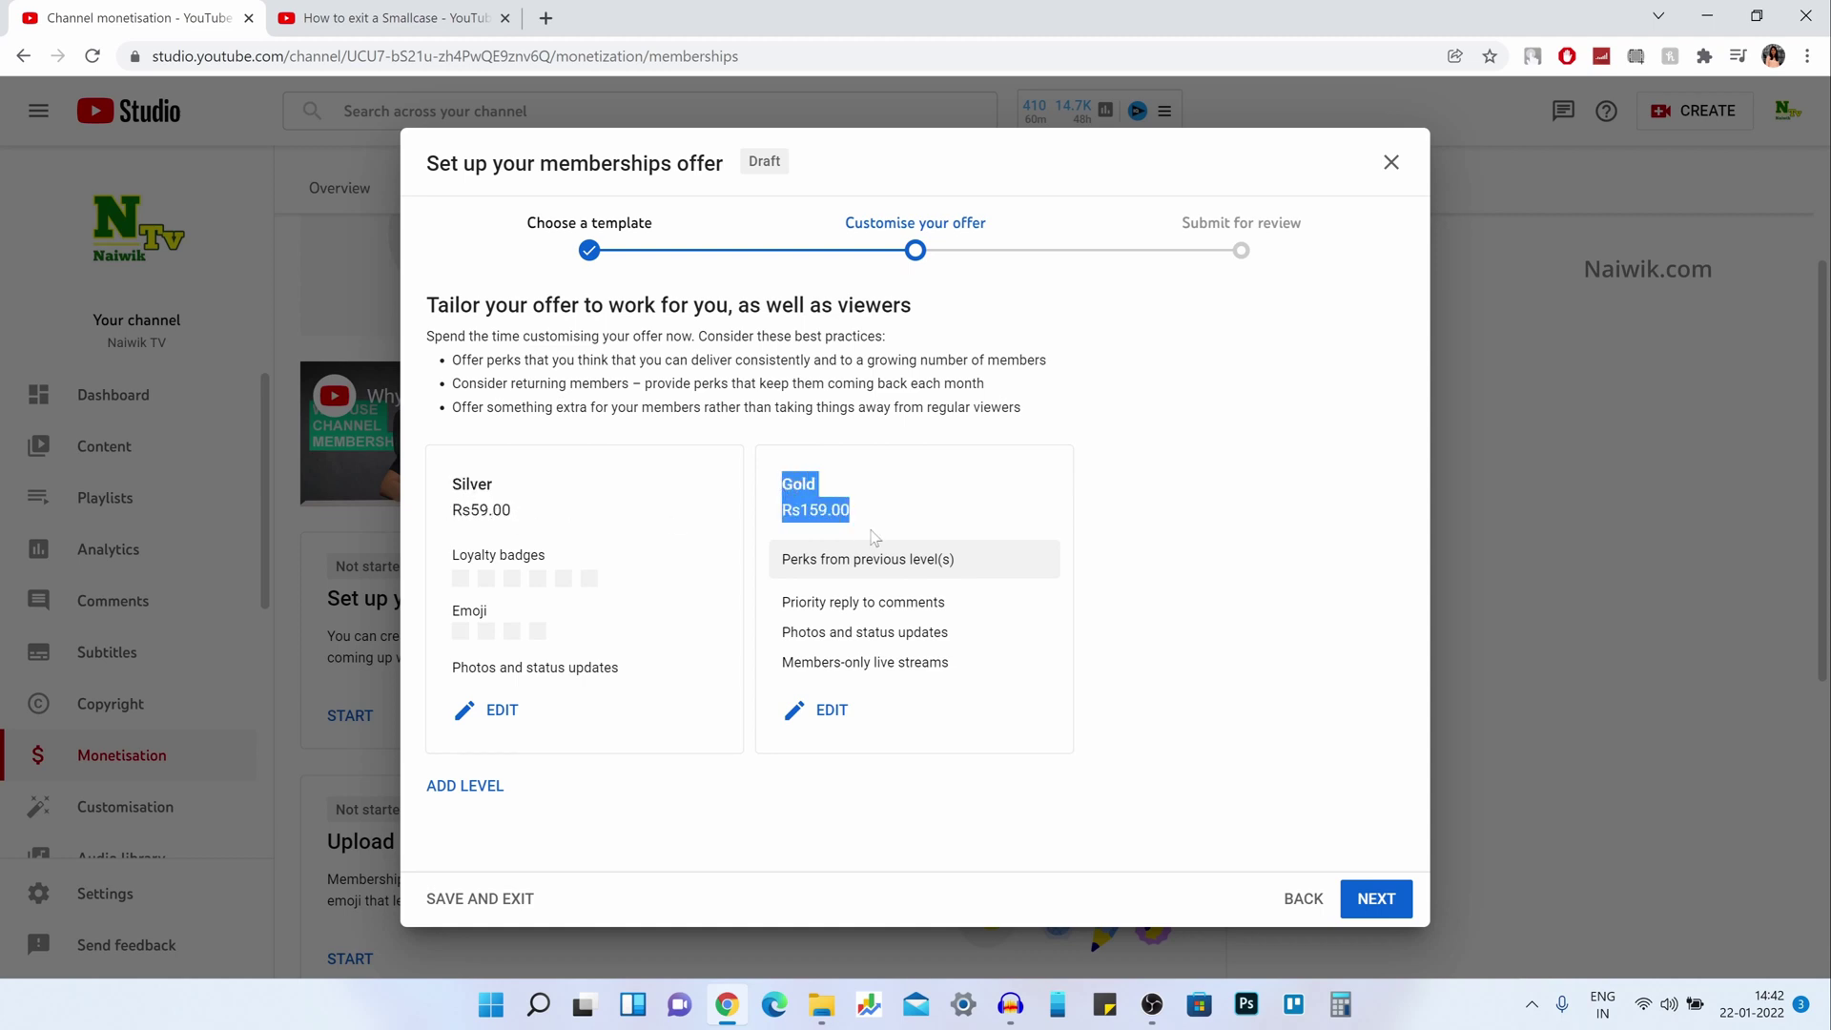
{"action": "left_click_drag", "start_coordinate": [703, 653], "coordinate": [465, 557]}
{"action": "left_click_drag", "start_coordinate": [1034, 667], "coordinate": [782, 515]}
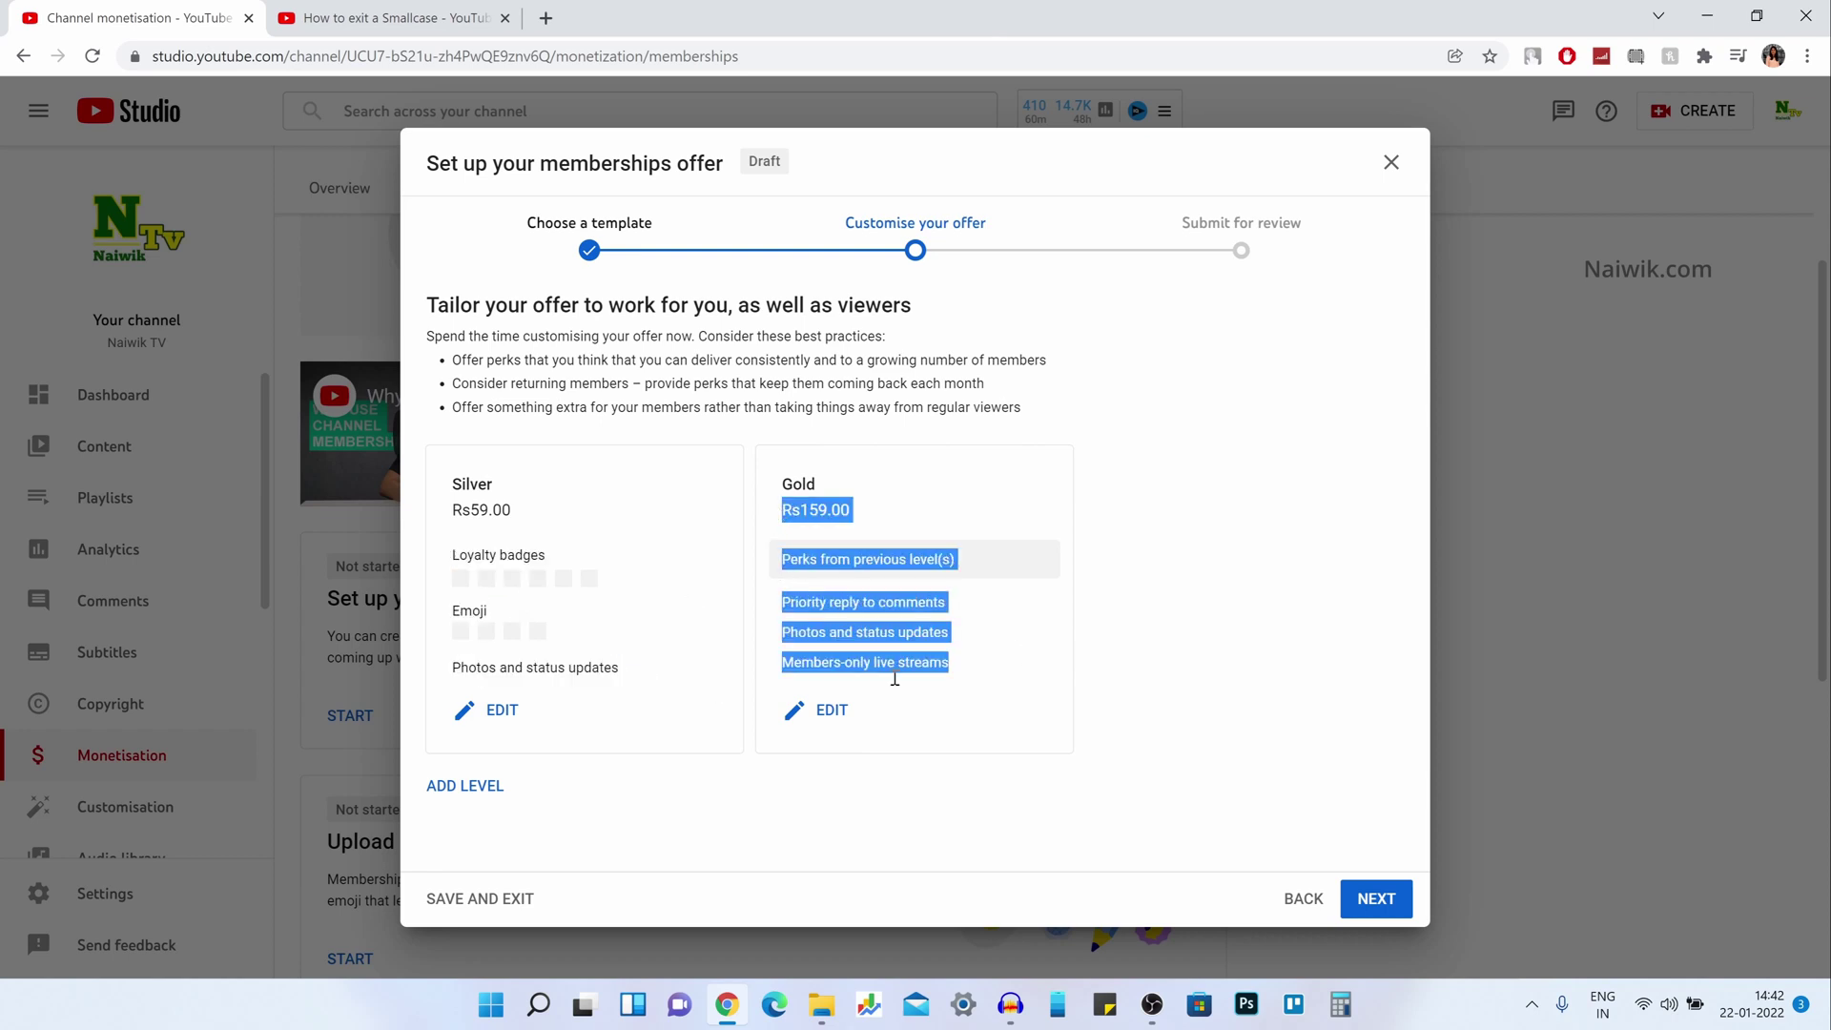
{"action": "left_click", "coordinate": [1073, 815]}
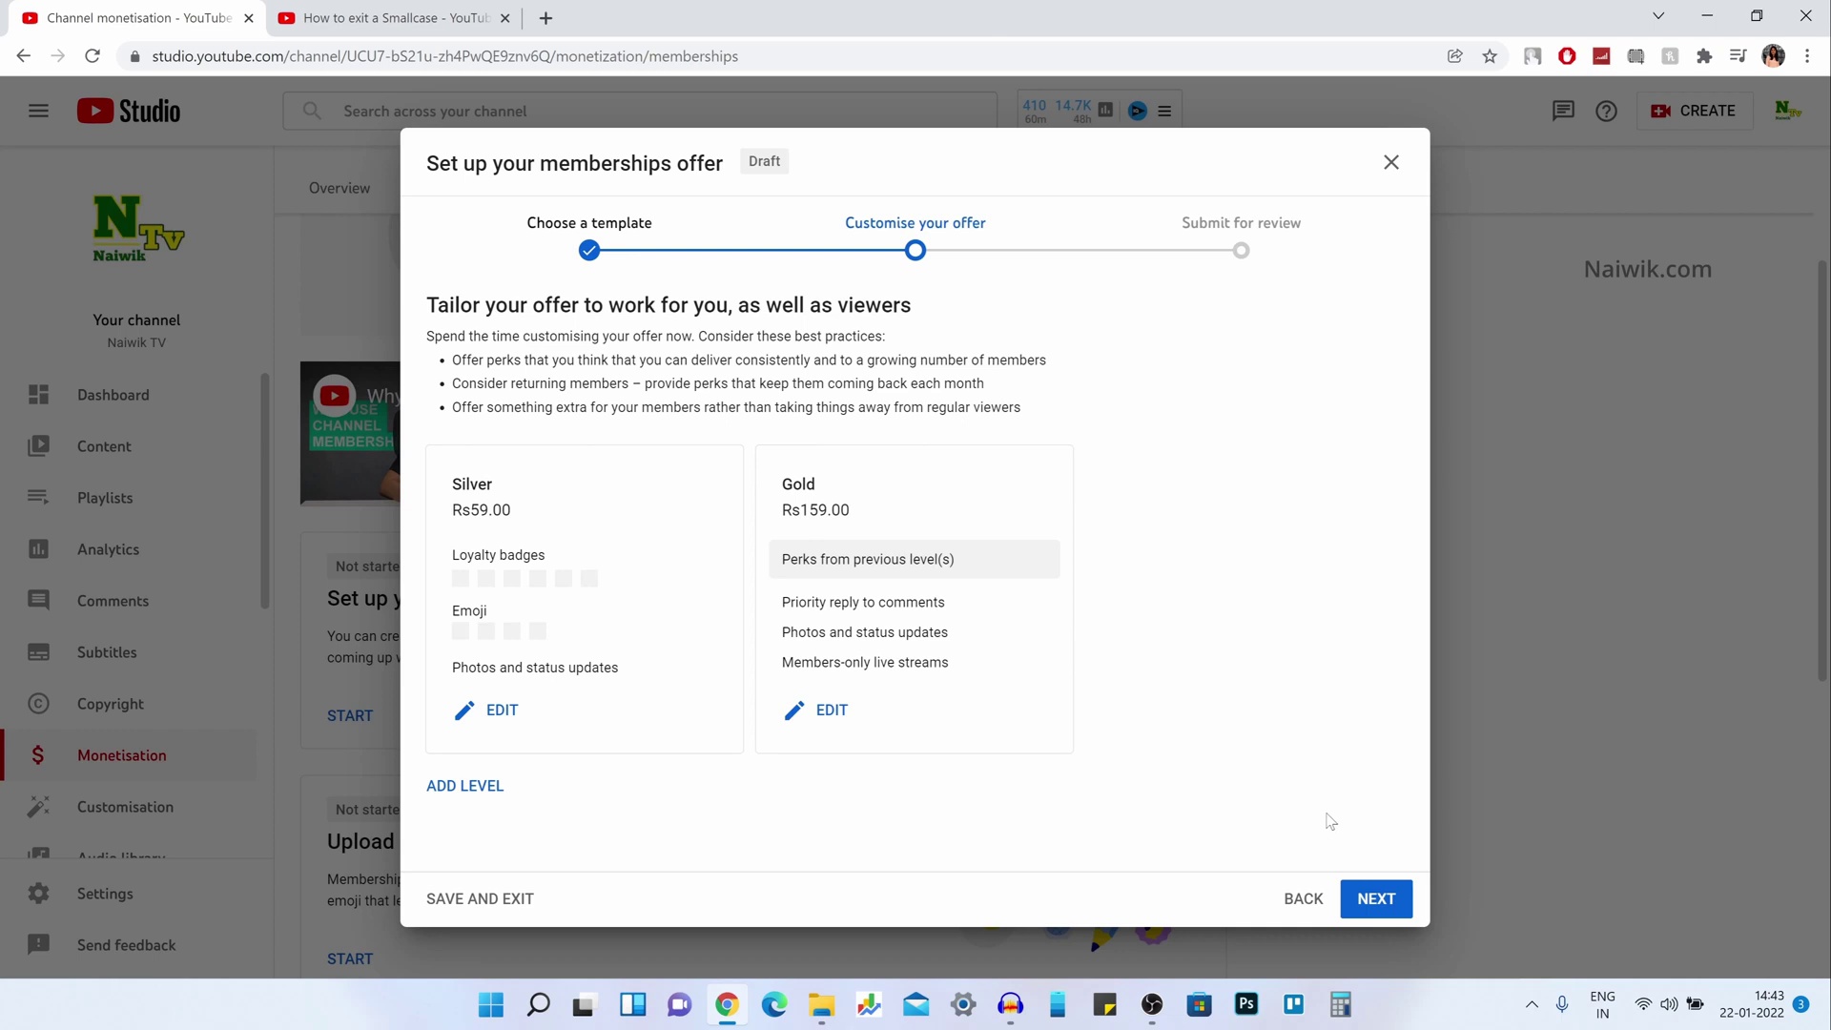
{"action": "left_click", "coordinate": [1397, 901]}
Acknowledge that prices can't change after approval and proceed to submission.
{"action": "scroll", "coordinate": [1202, 710], "scroll_direction": "down", "scroll_amount": 1}
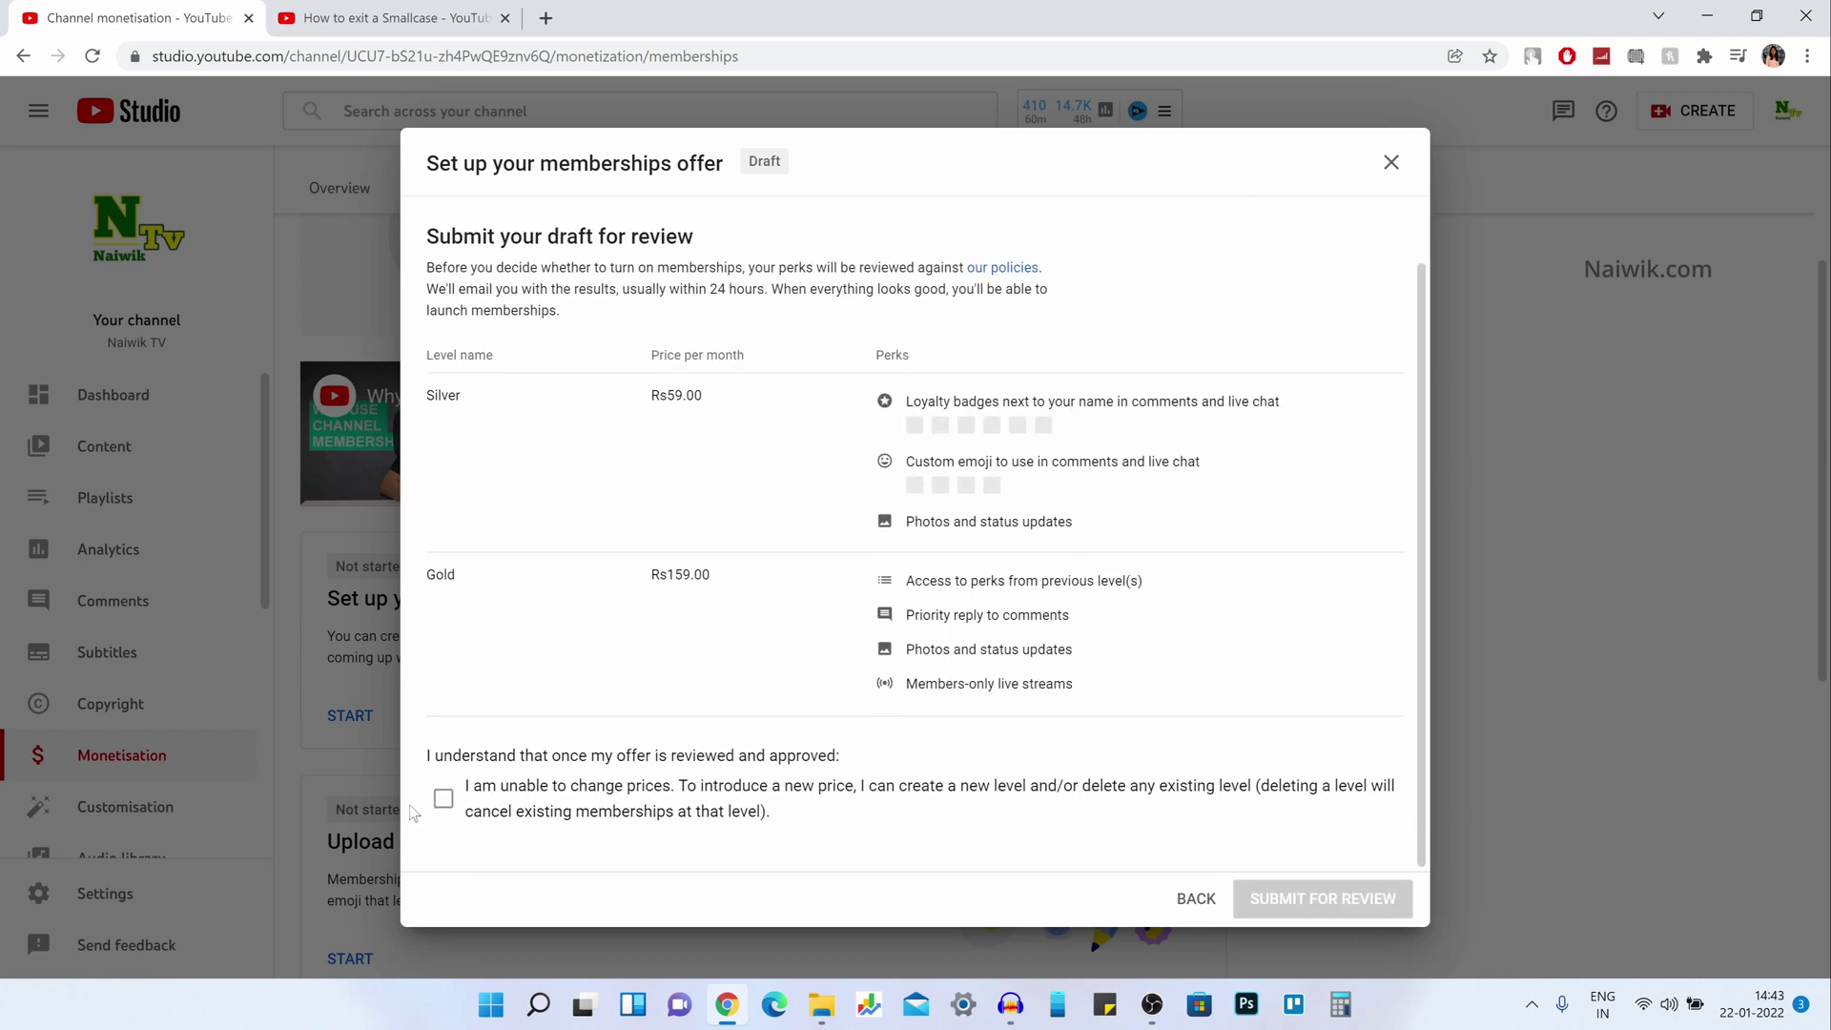
{"action": "left_click", "coordinate": [443, 799]}
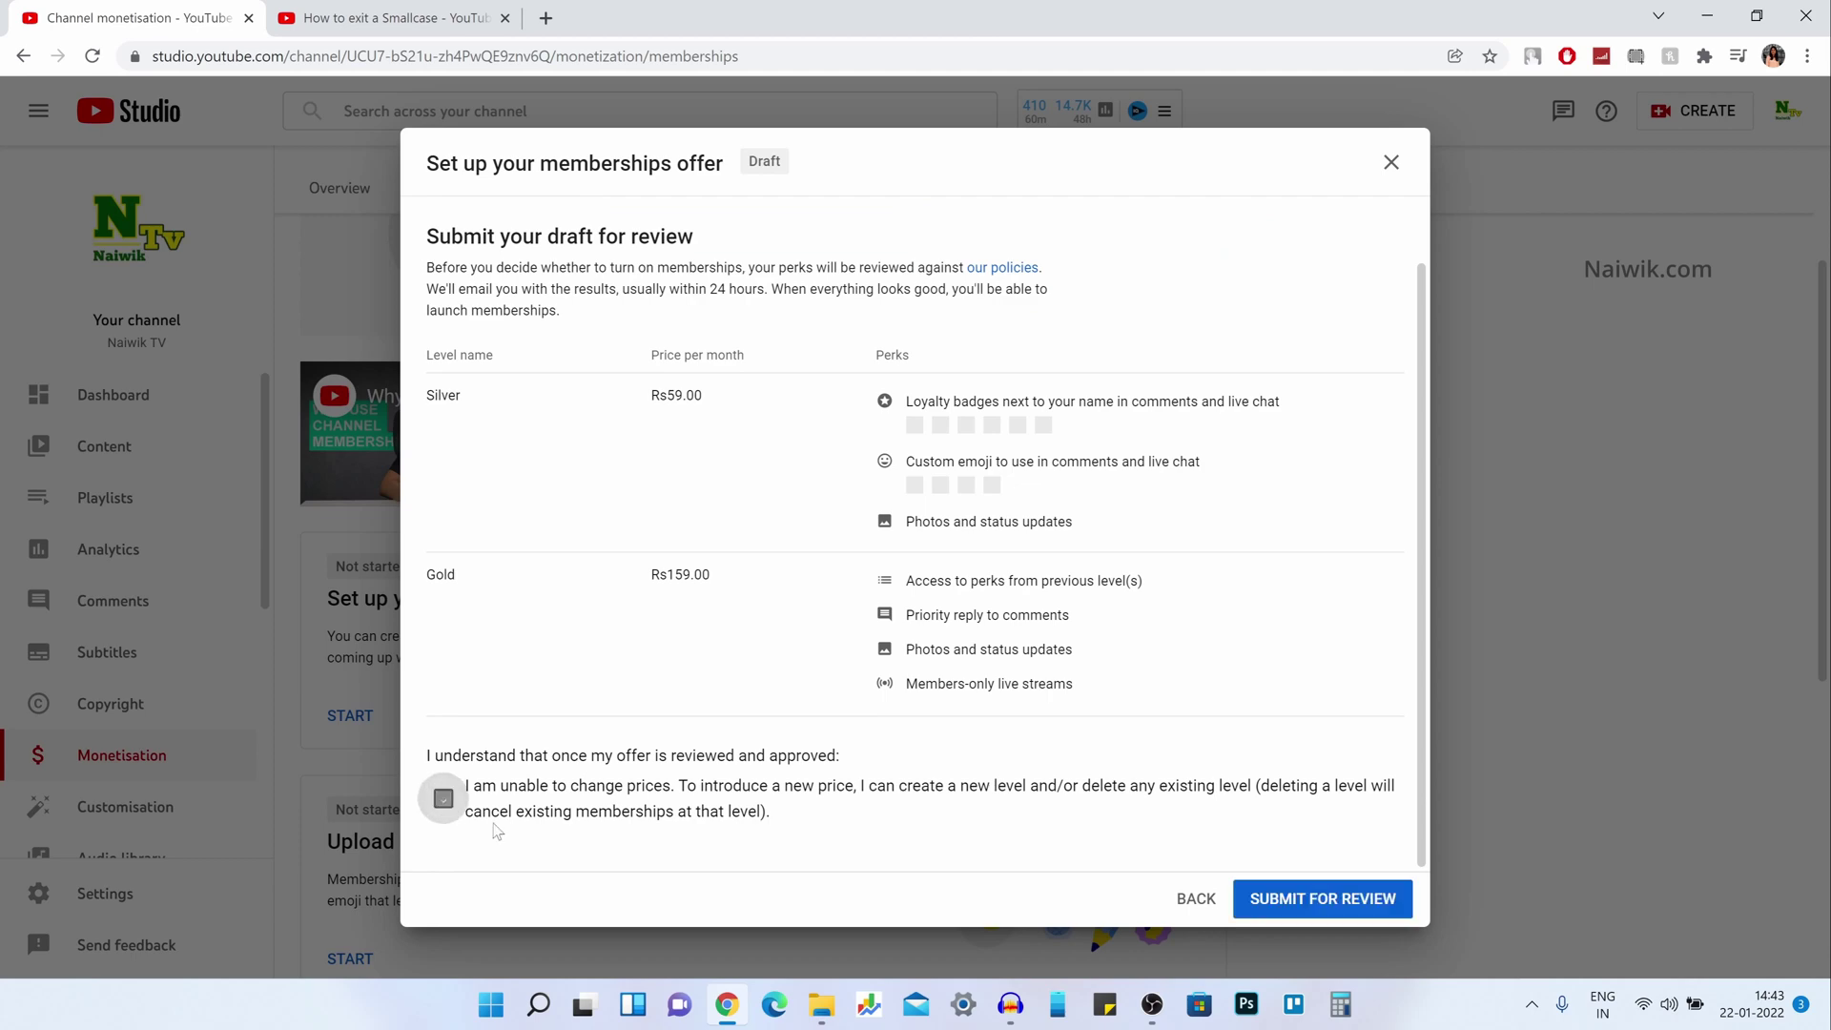
{"action": "left_click", "coordinate": [1278, 901]}
Fill in your name, e-mail and company, accept both terms, and submit the offer for review.
{"action": "scroll", "coordinate": [1091, 767], "scroll_direction": "down", "scroll_amount": 15}
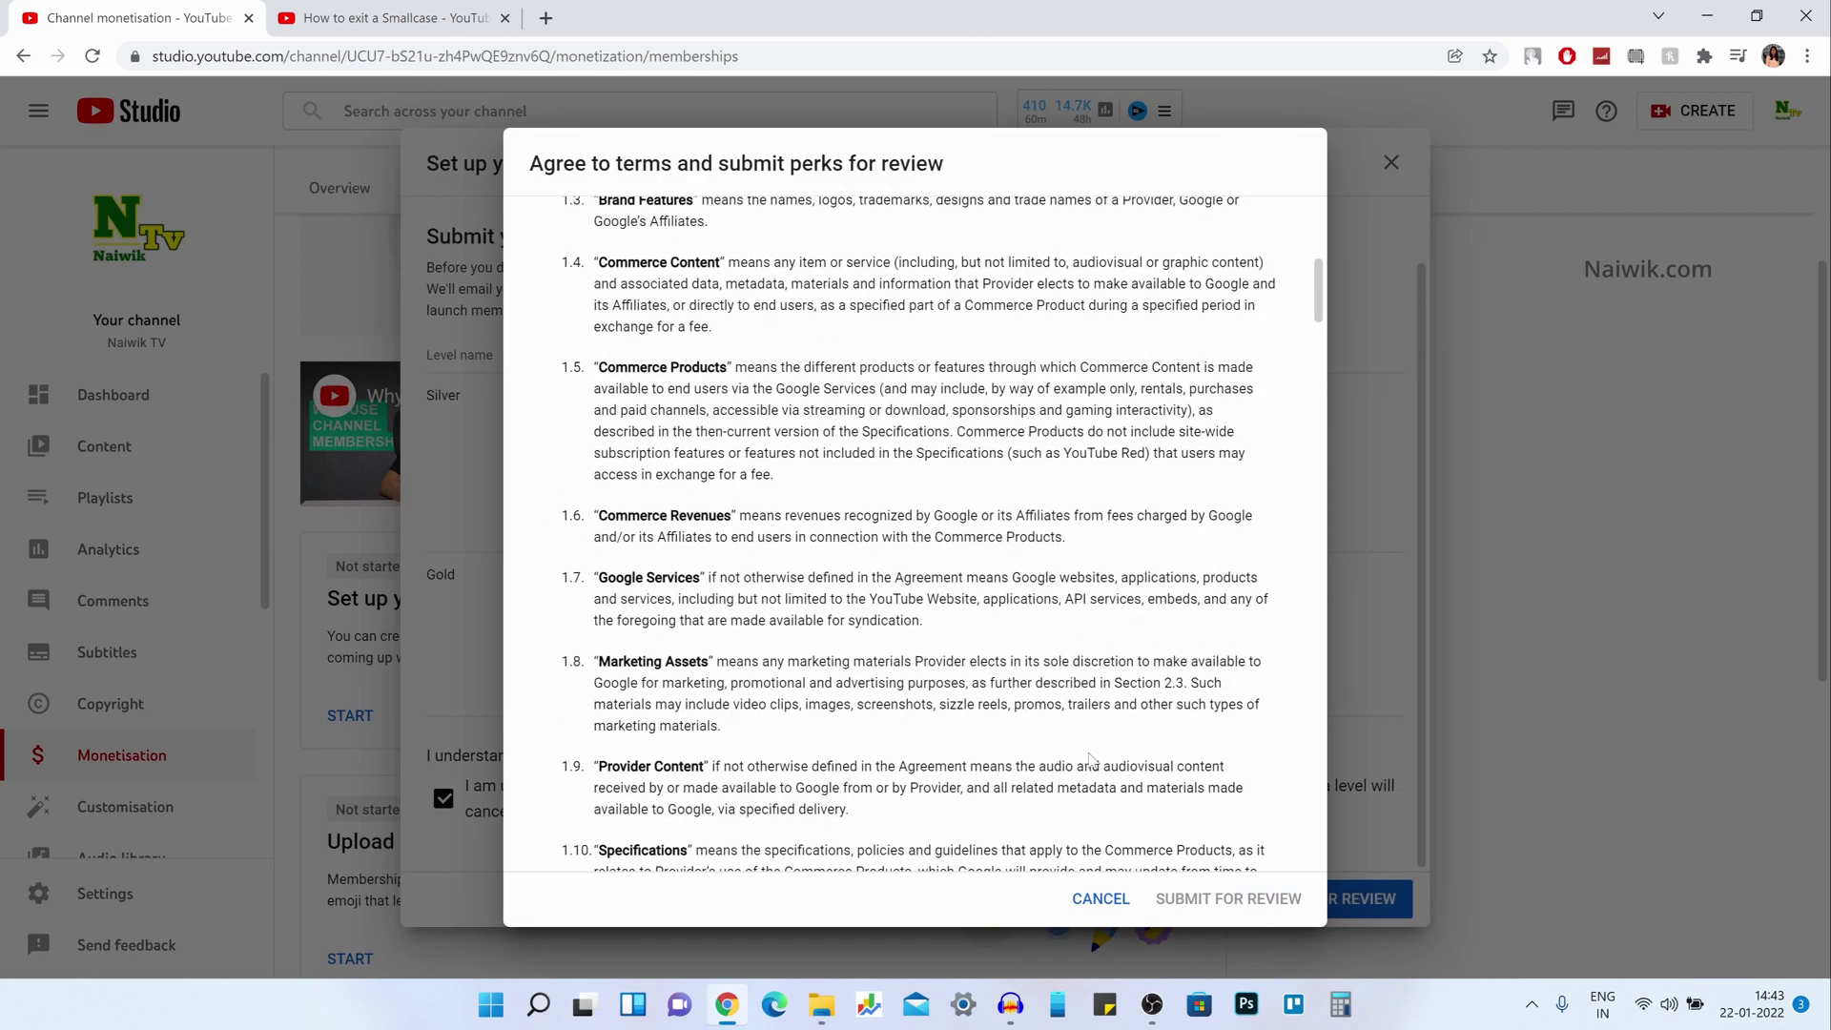
{"action": "scroll", "coordinate": [1091, 779], "scroll_direction": "down", "scroll_amount": 20}
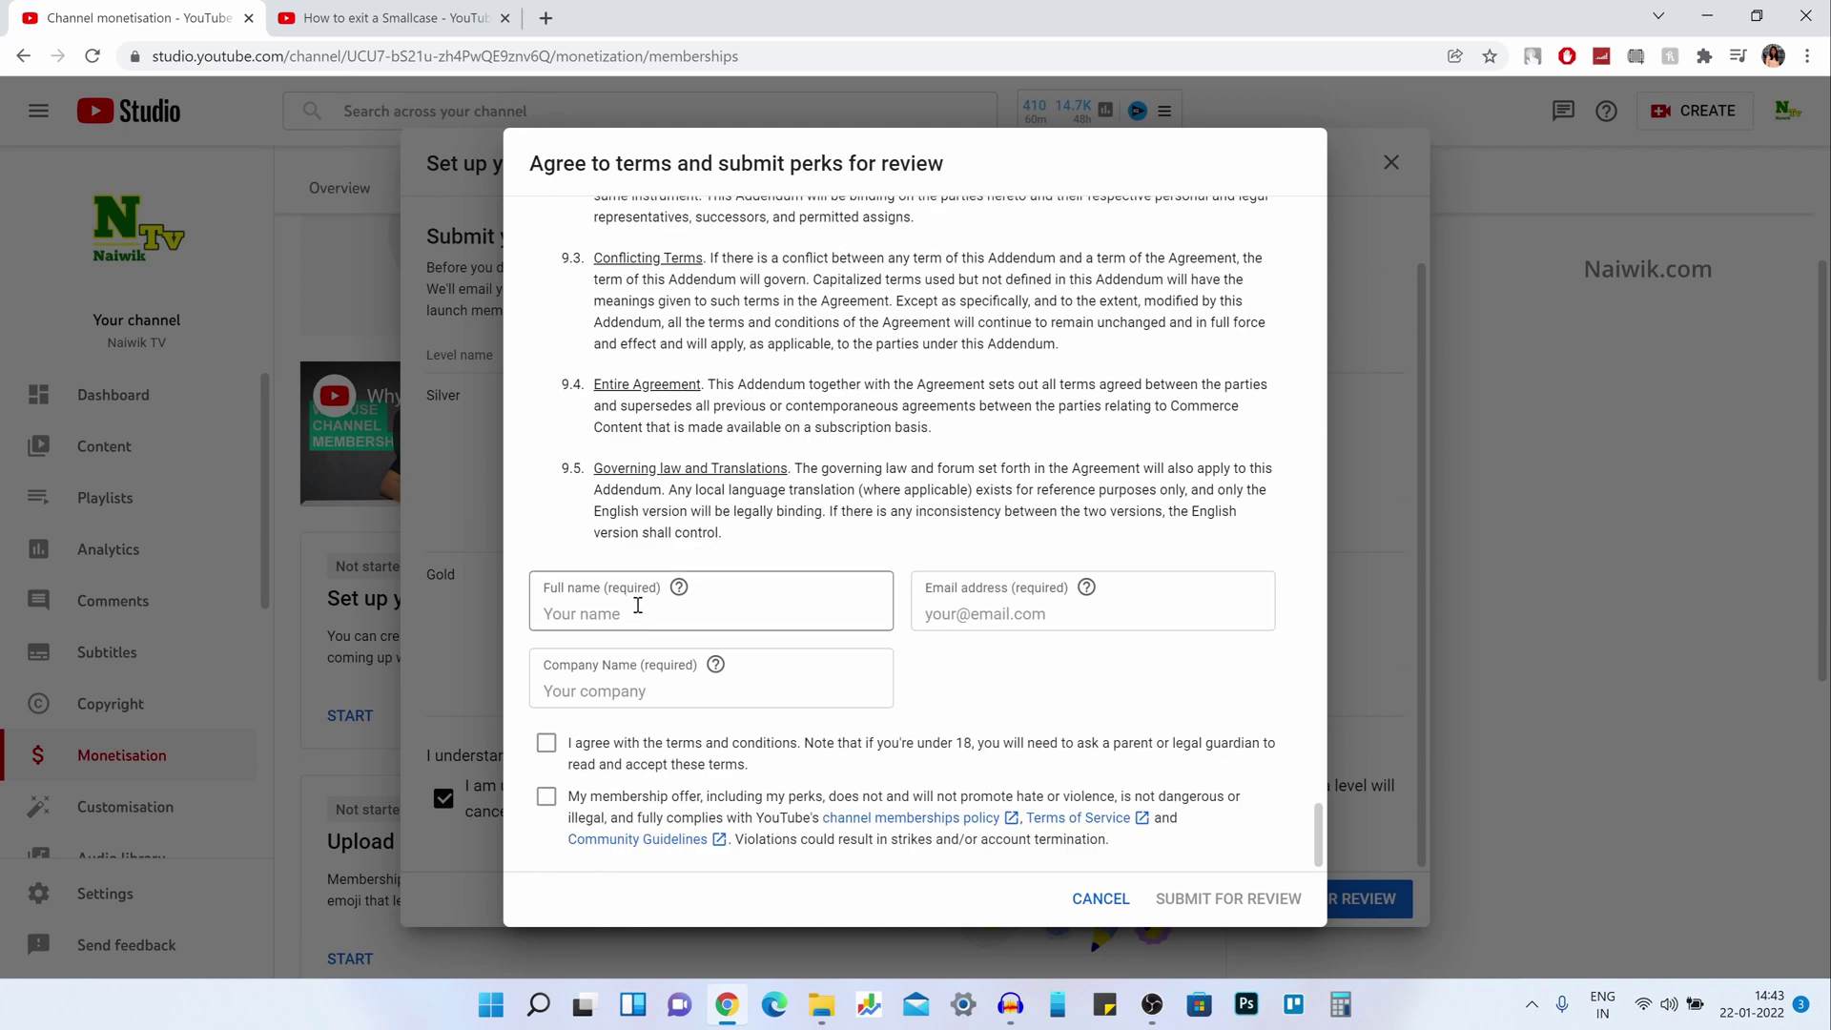
{"action": "left_click", "coordinate": [638, 686]}
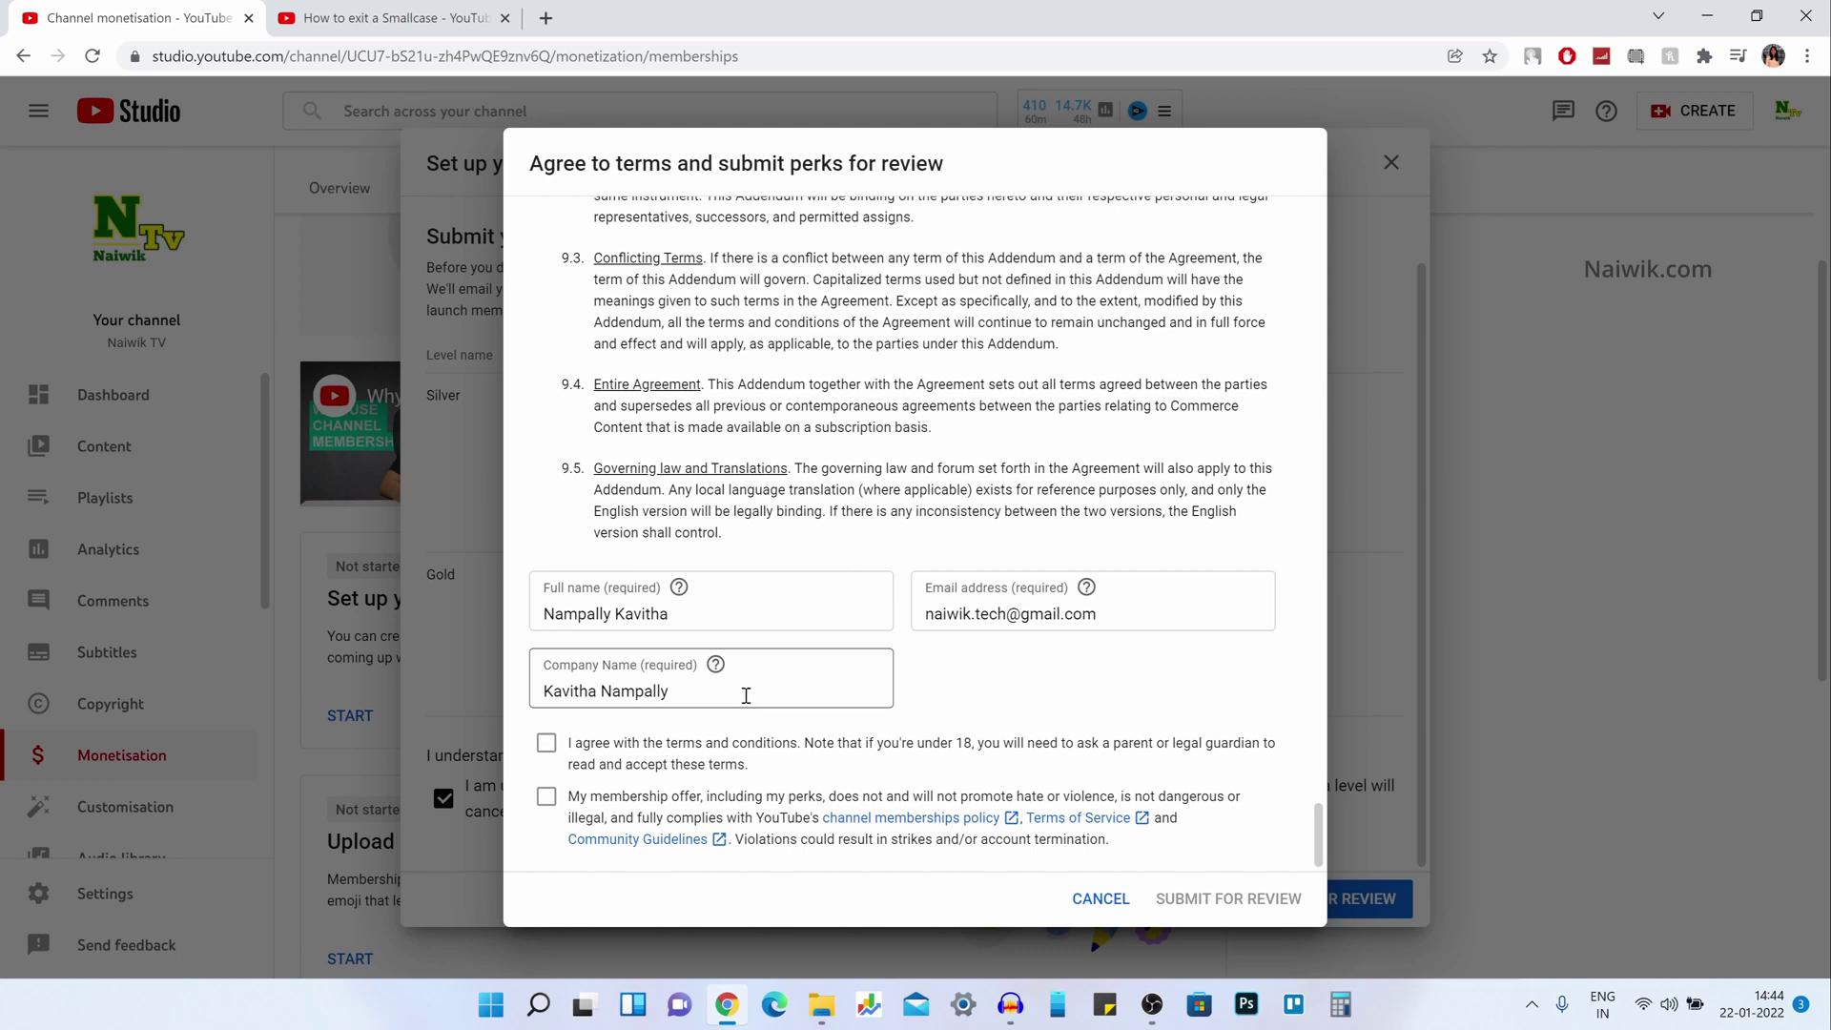
{"action": "left_click", "coordinate": [546, 742]}
{"action": "left_click", "coordinate": [547, 796]}
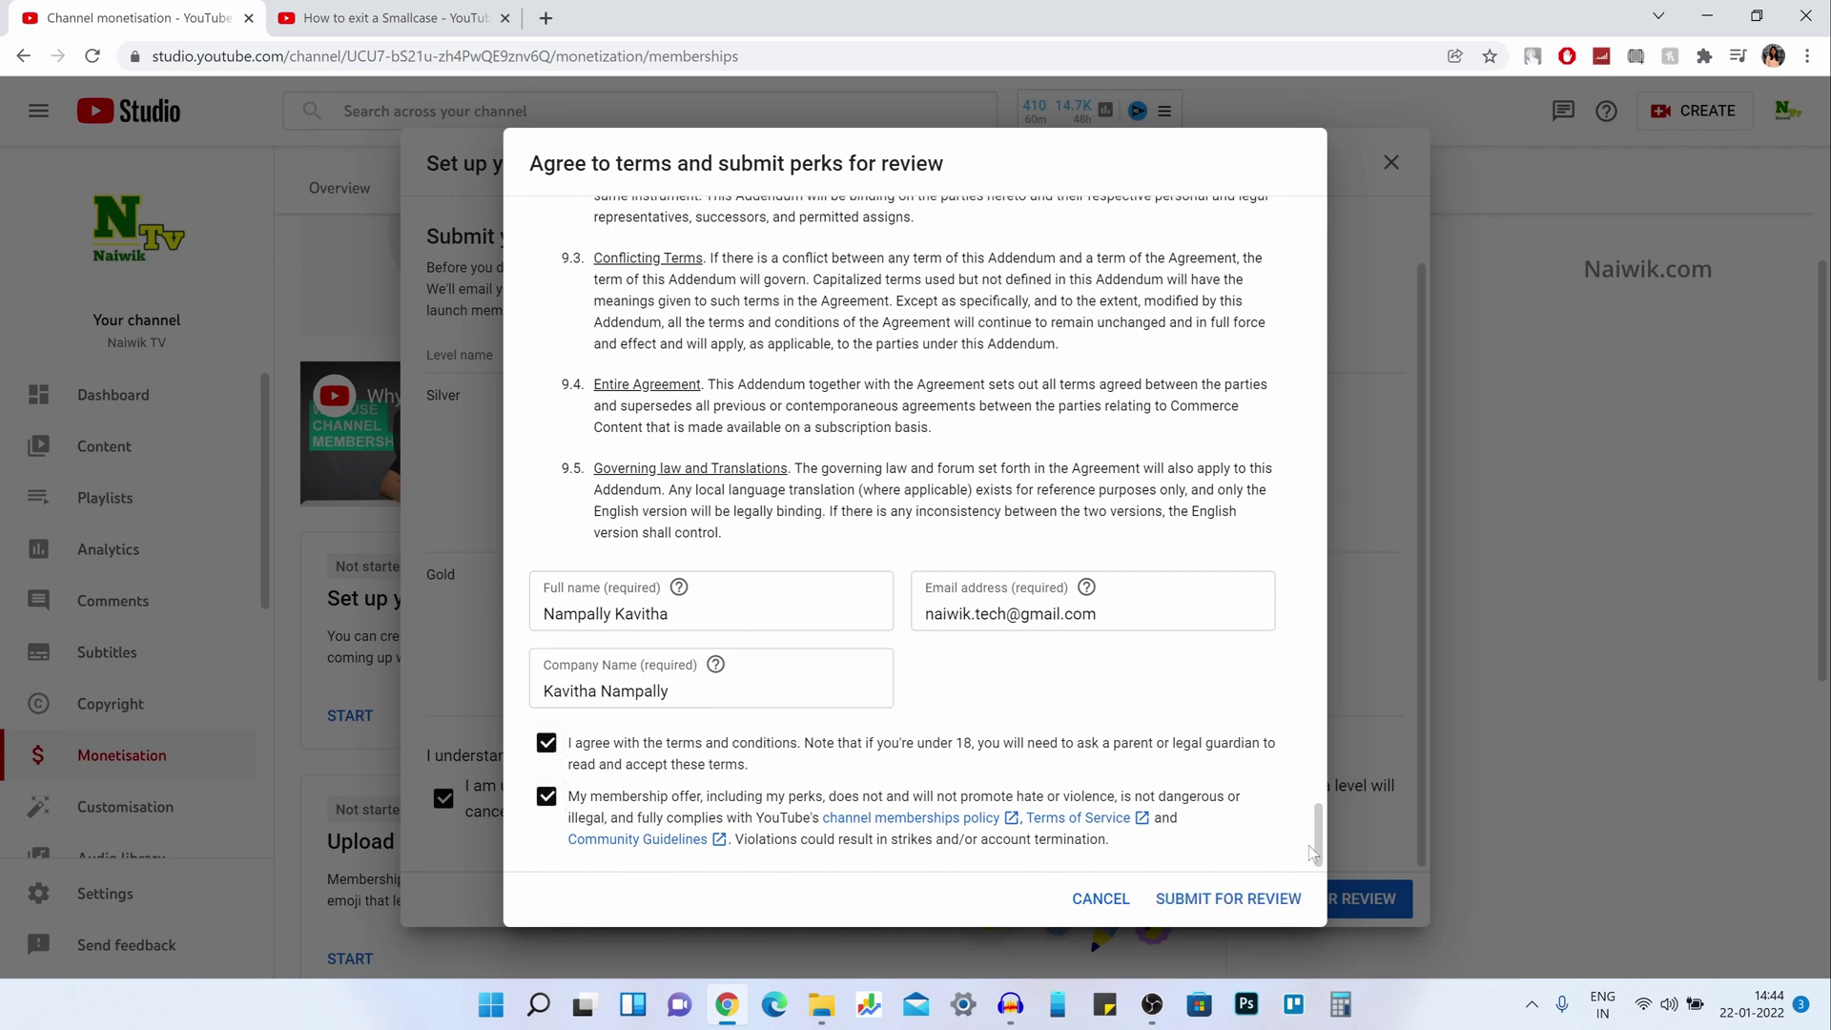
{"action": "left_click", "coordinate": [1228, 898]}
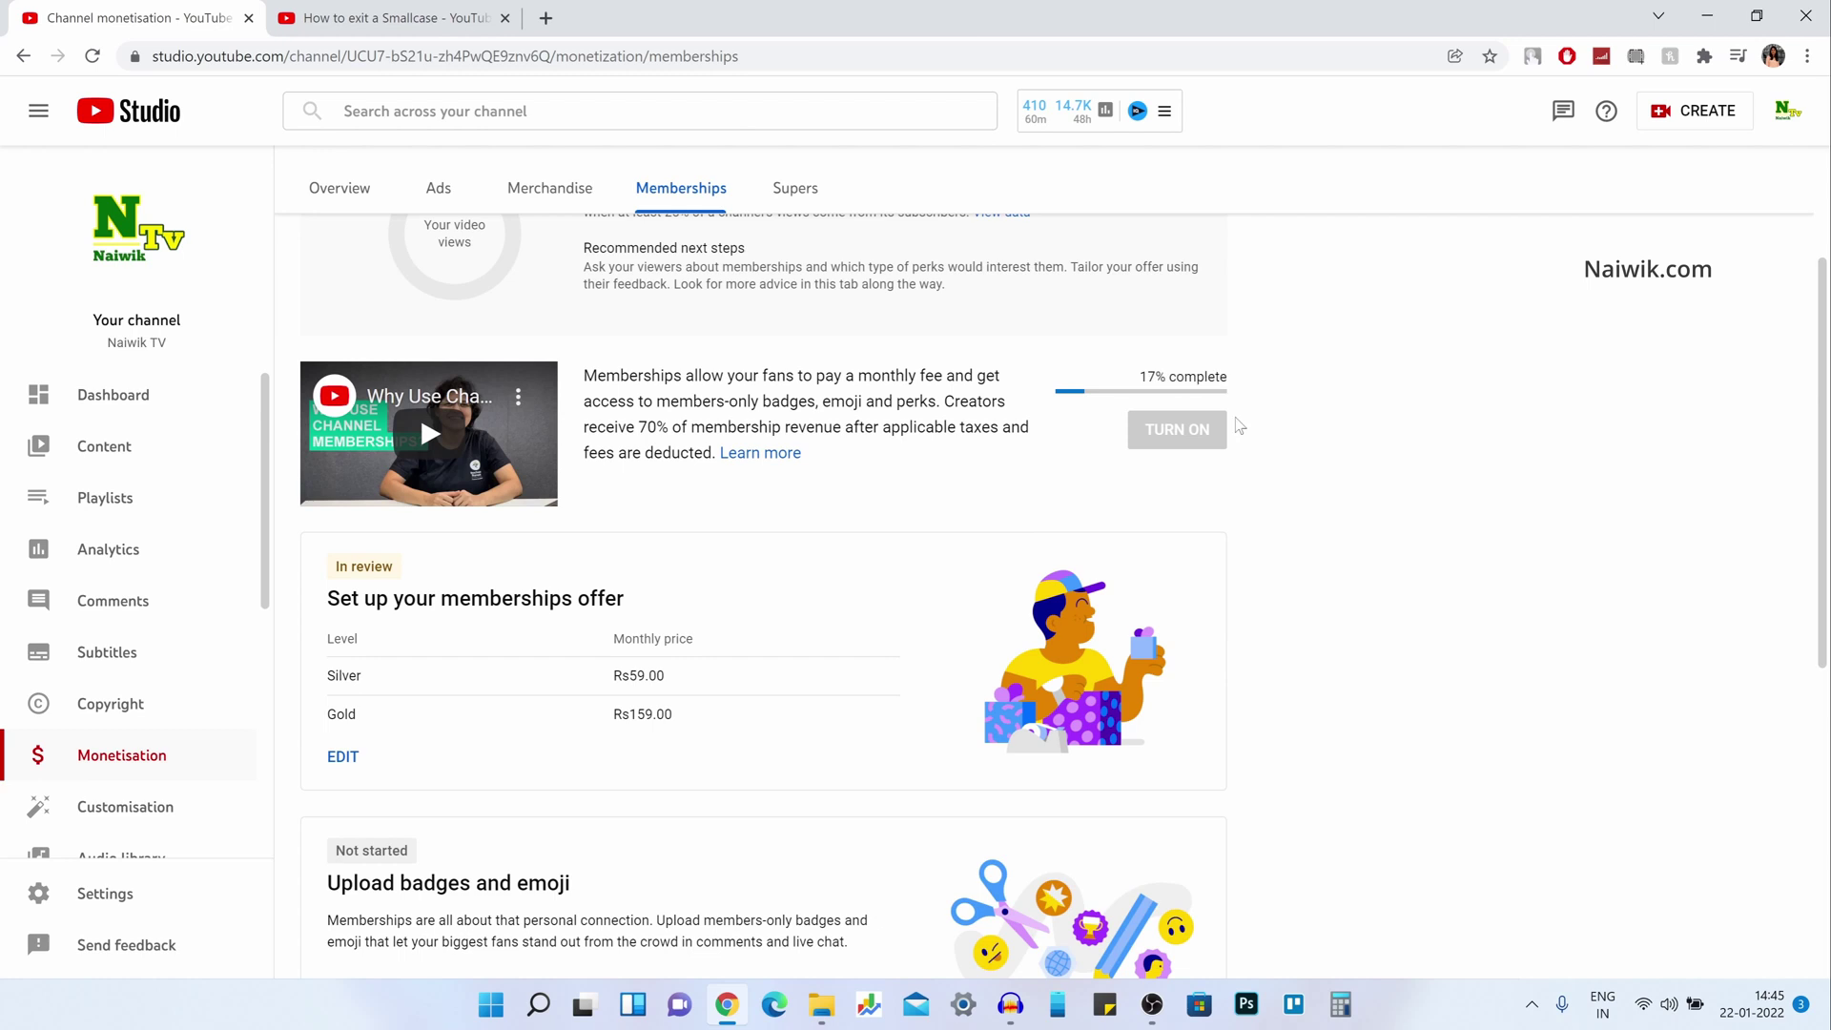
With setup at 17% complete, start the Upload badges and emoji card.
{"action": "left_click_drag", "start_coordinate": [1106, 393], "coordinate": [1280, 397]}
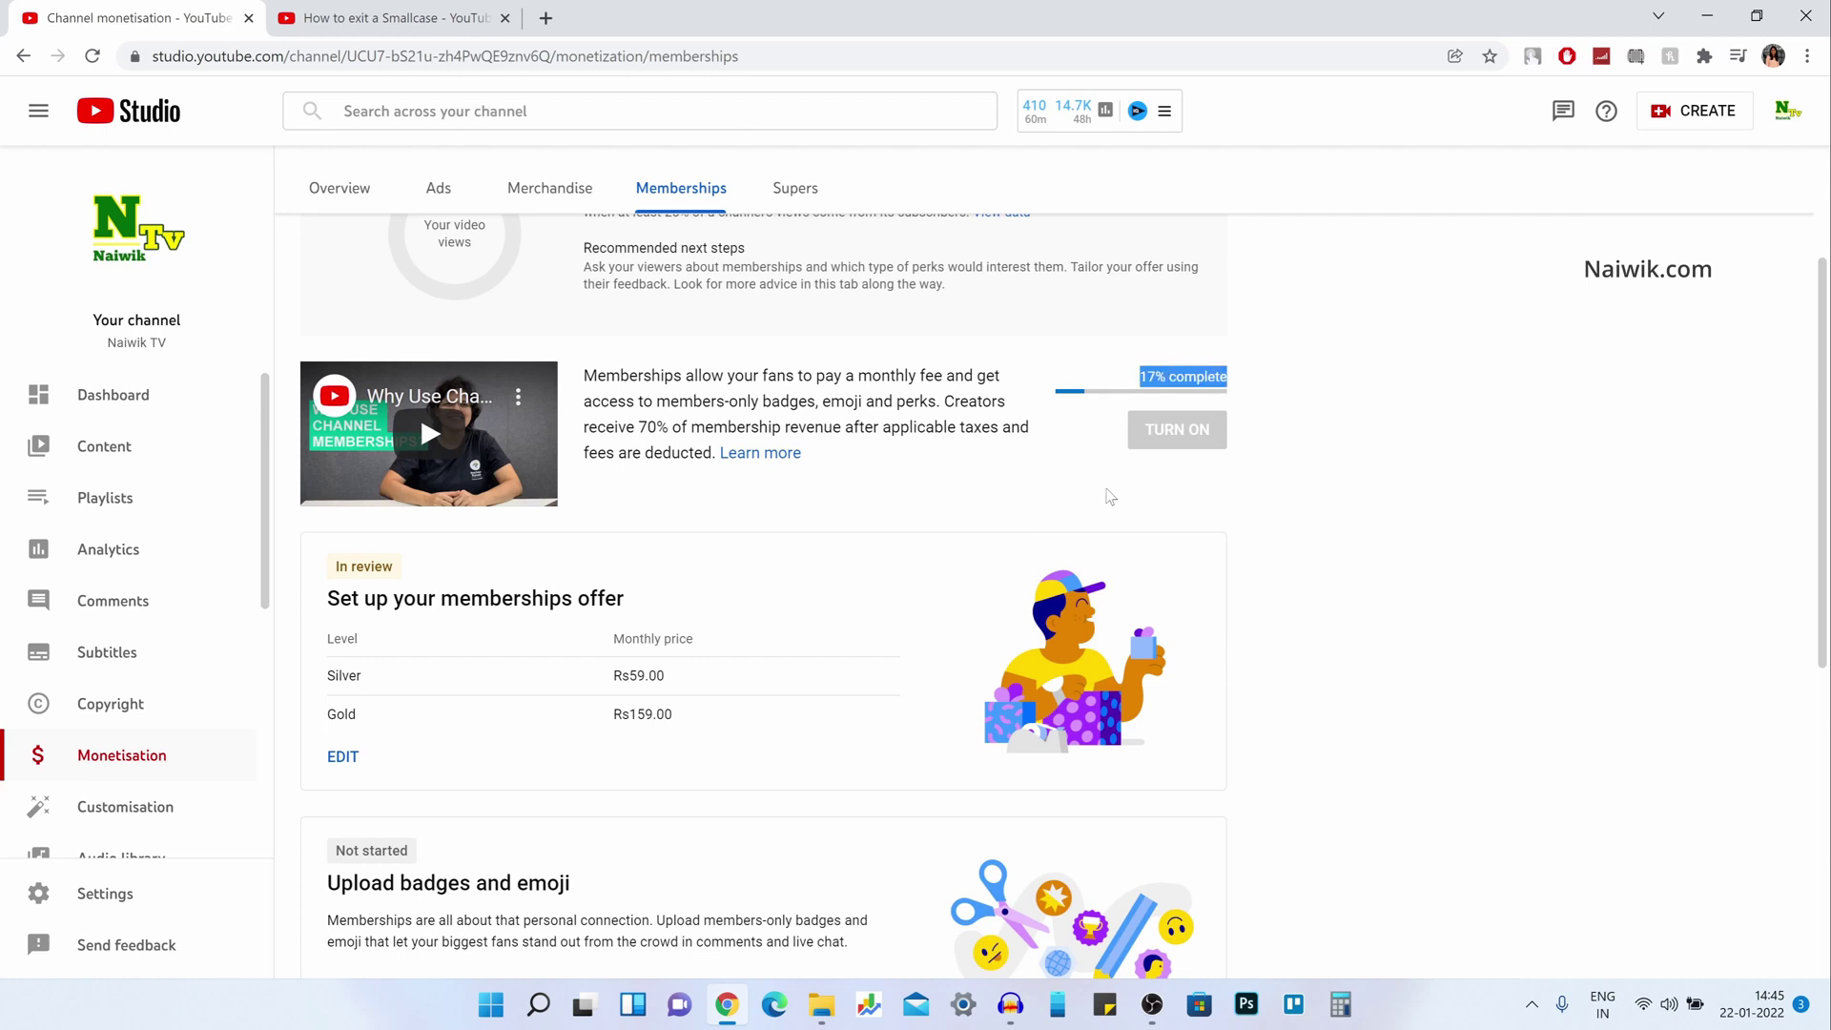
{"action": "scroll", "coordinate": [1019, 502], "scroll_direction": "down", "scroll_amount": 2}
{"action": "scroll", "coordinate": [1013, 501], "scroll_direction": "up", "scroll_amount": 1}
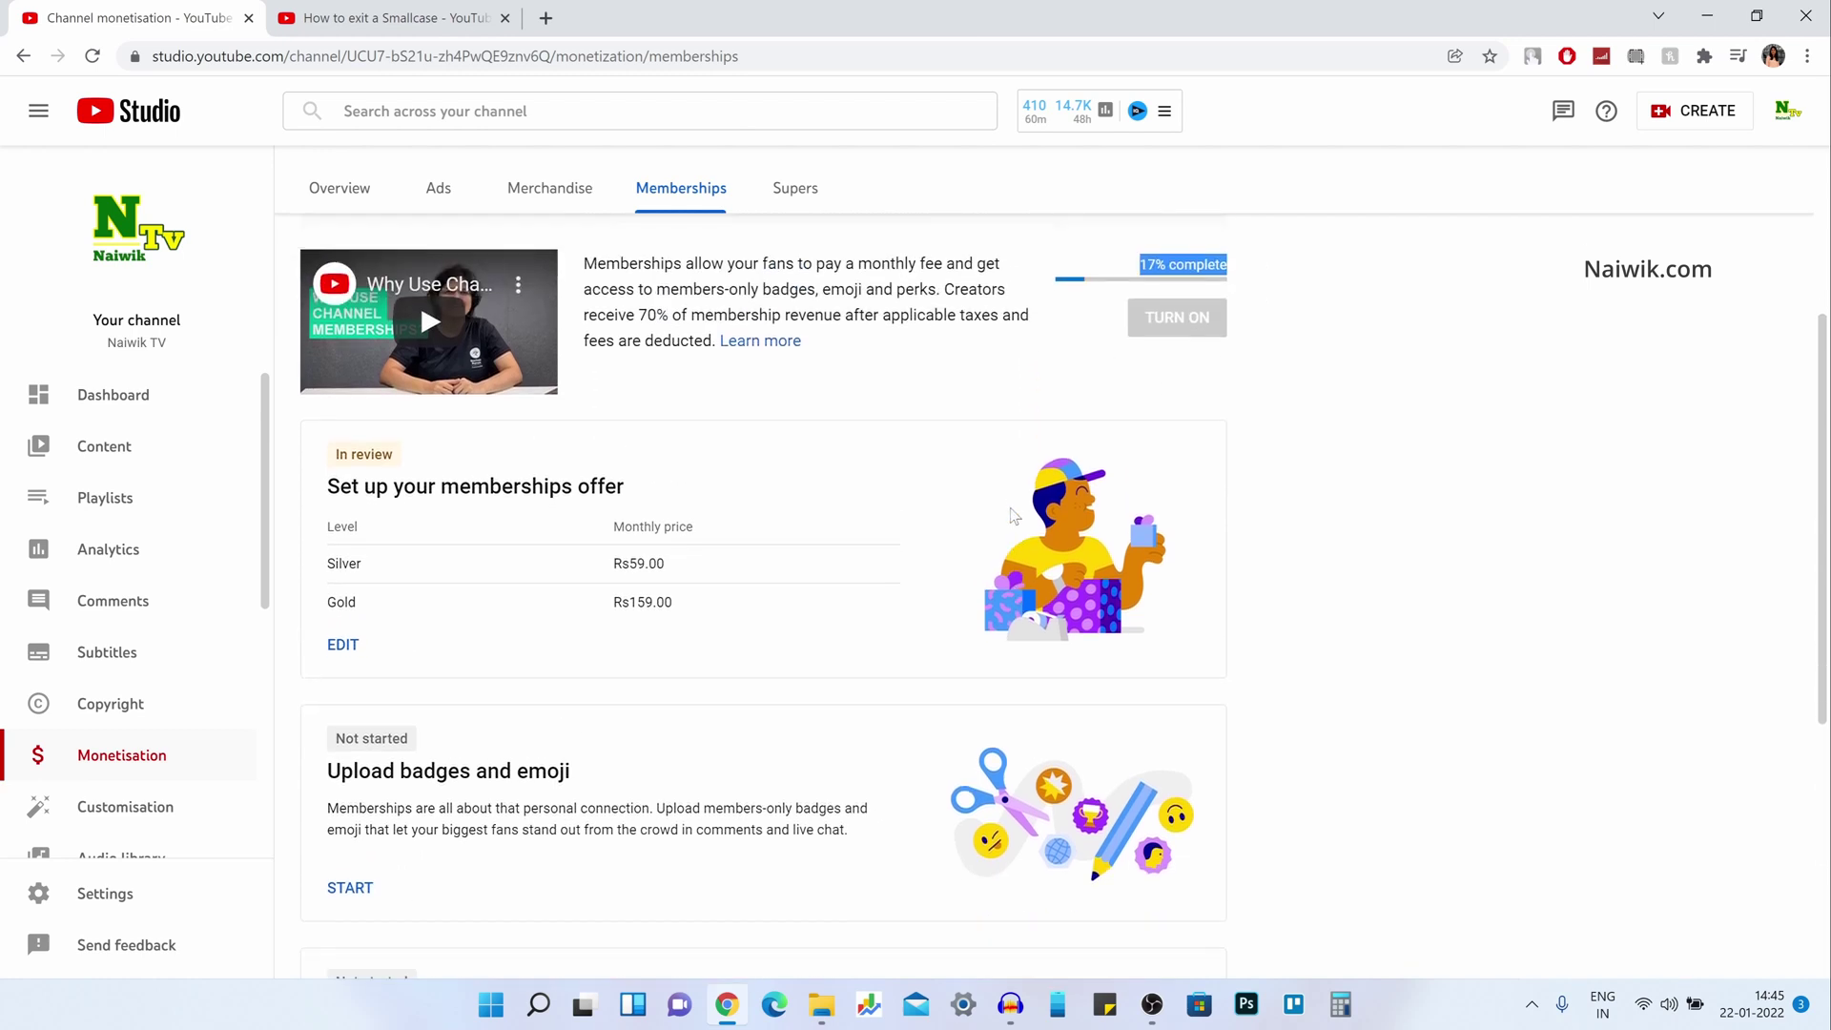
{"action": "scroll", "coordinate": [1012, 516], "scroll_direction": "down", "scroll_amount": 3}
{"action": "scroll", "coordinate": [507, 458], "scroll_direction": "up", "scroll_amount": 2}
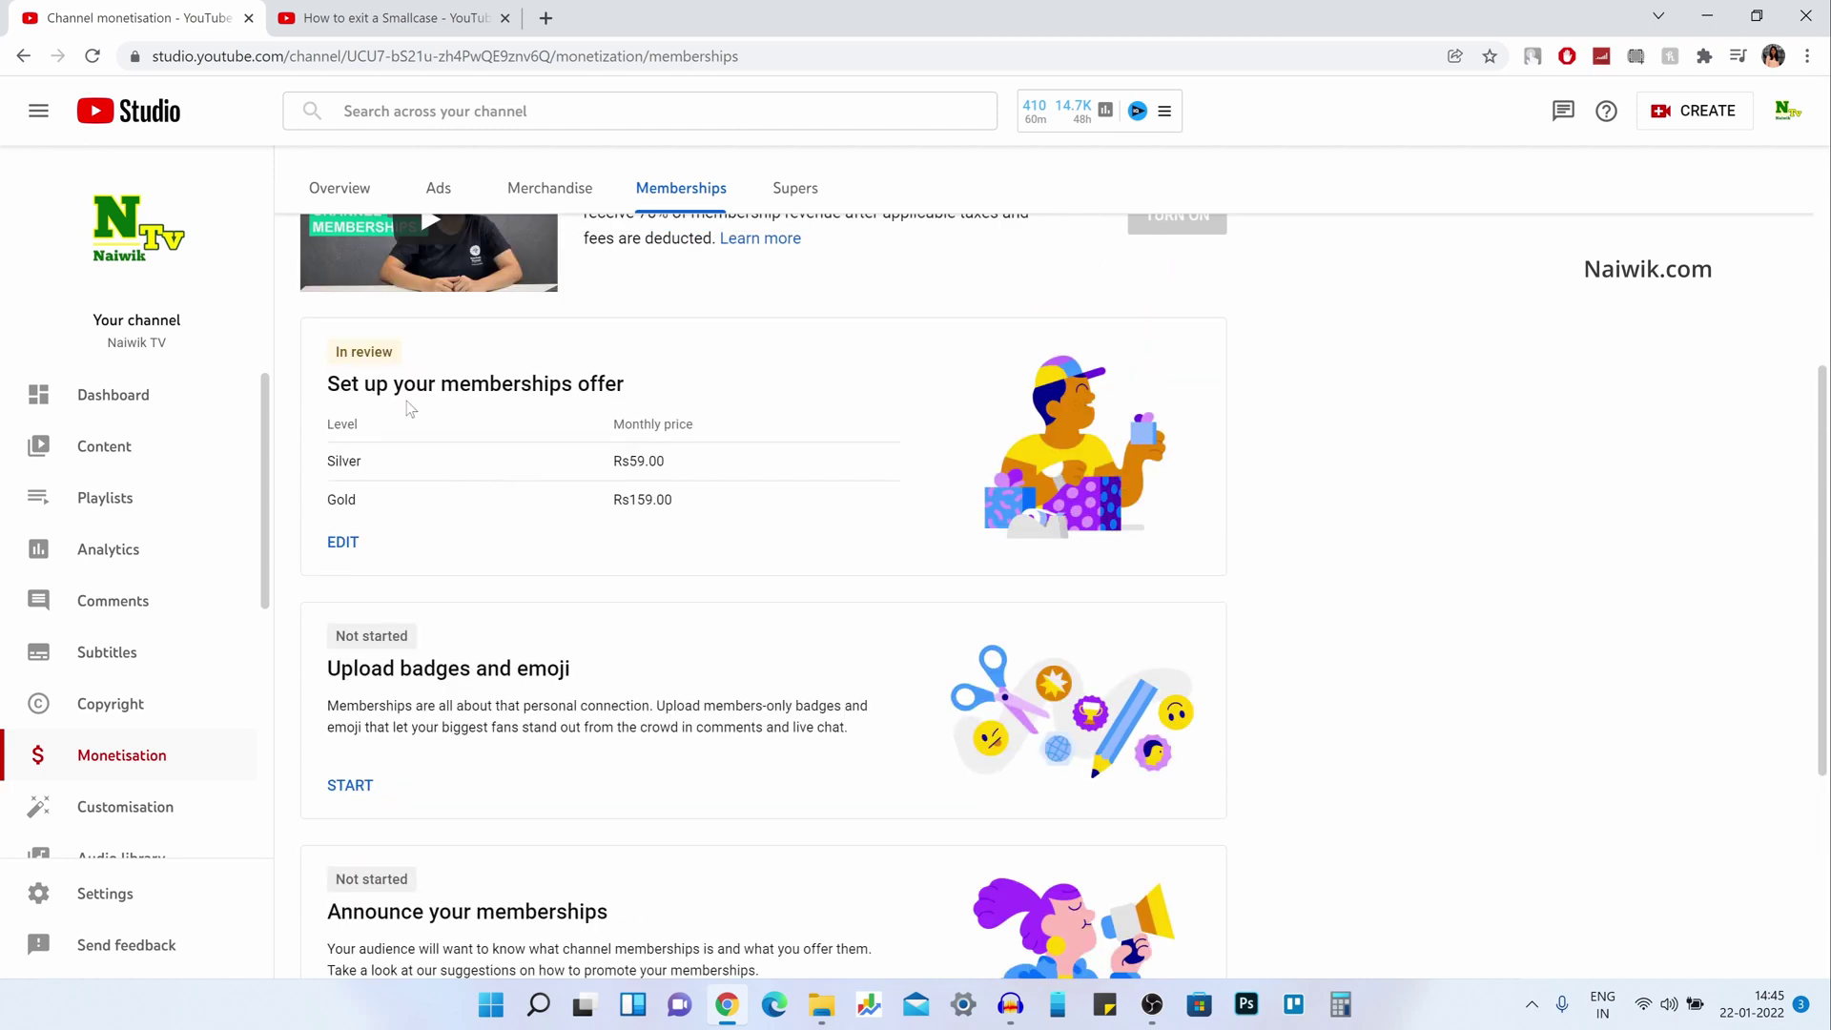
{"action": "scroll", "coordinate": [522, 598], "scroll_direction": "down", "scroll_amount": 1}
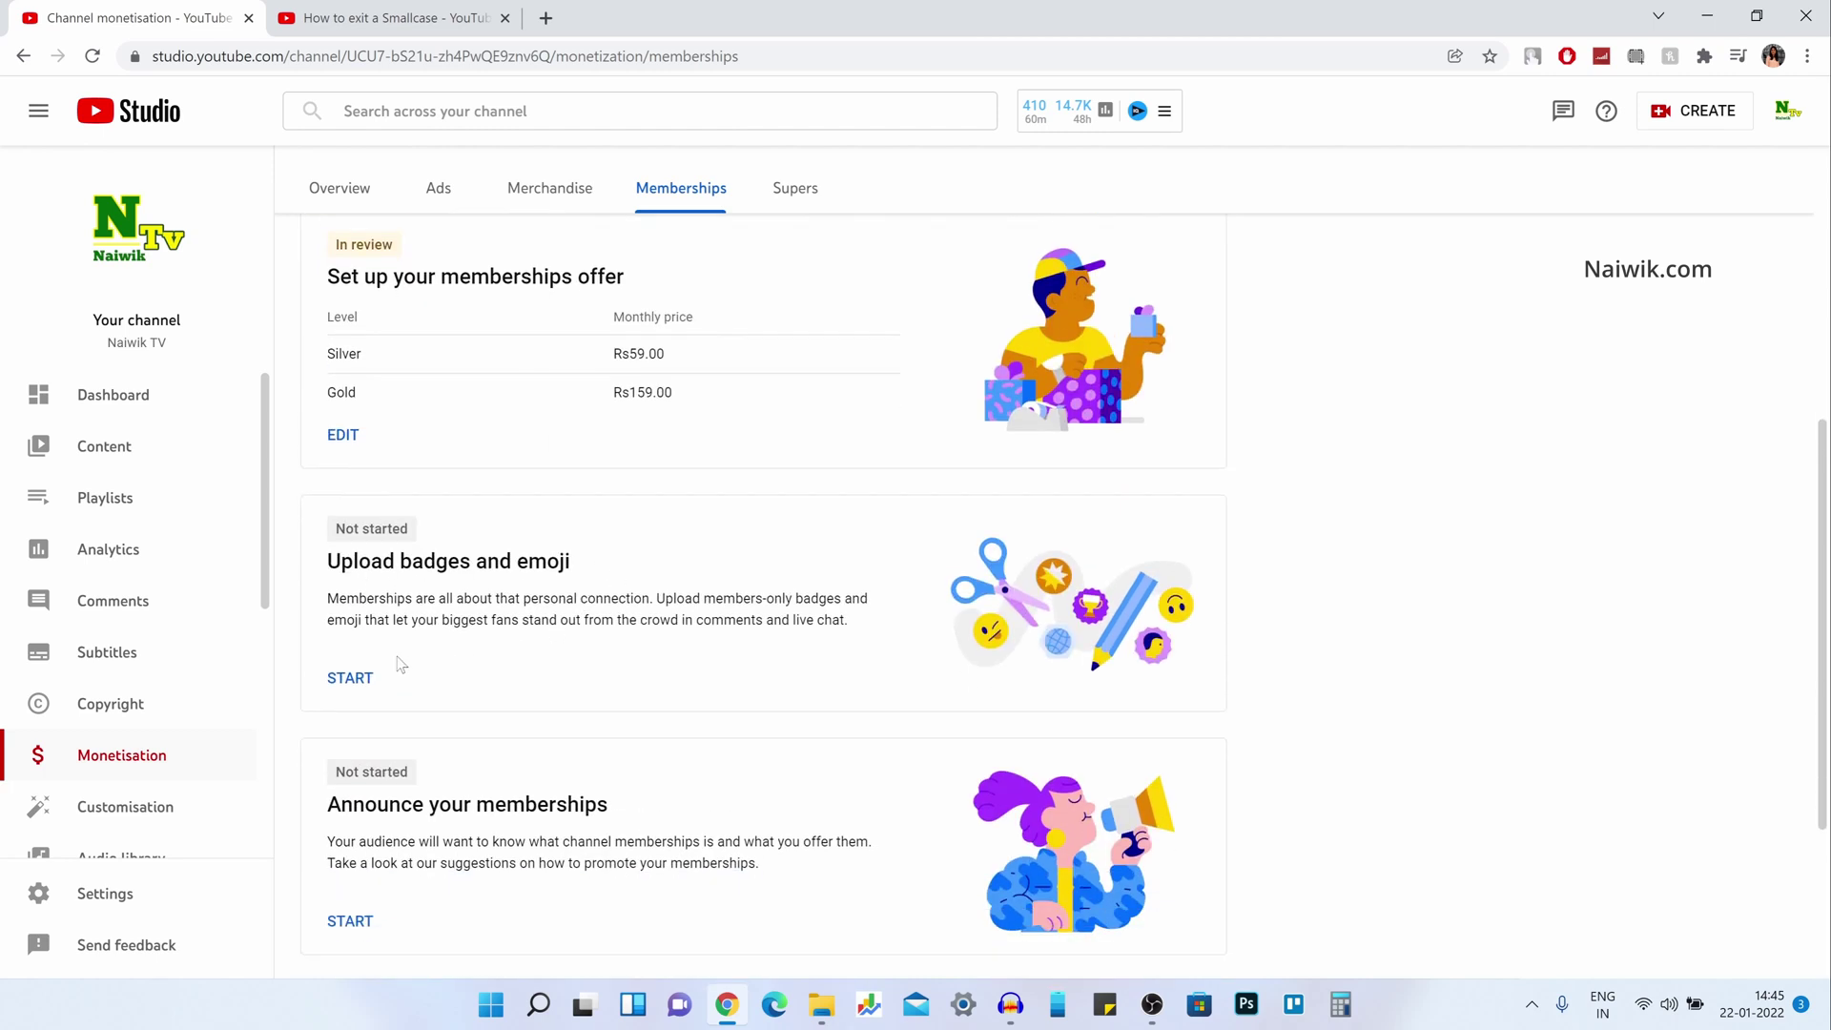
{"action": "left_click", "coordinate": [351, 677]}
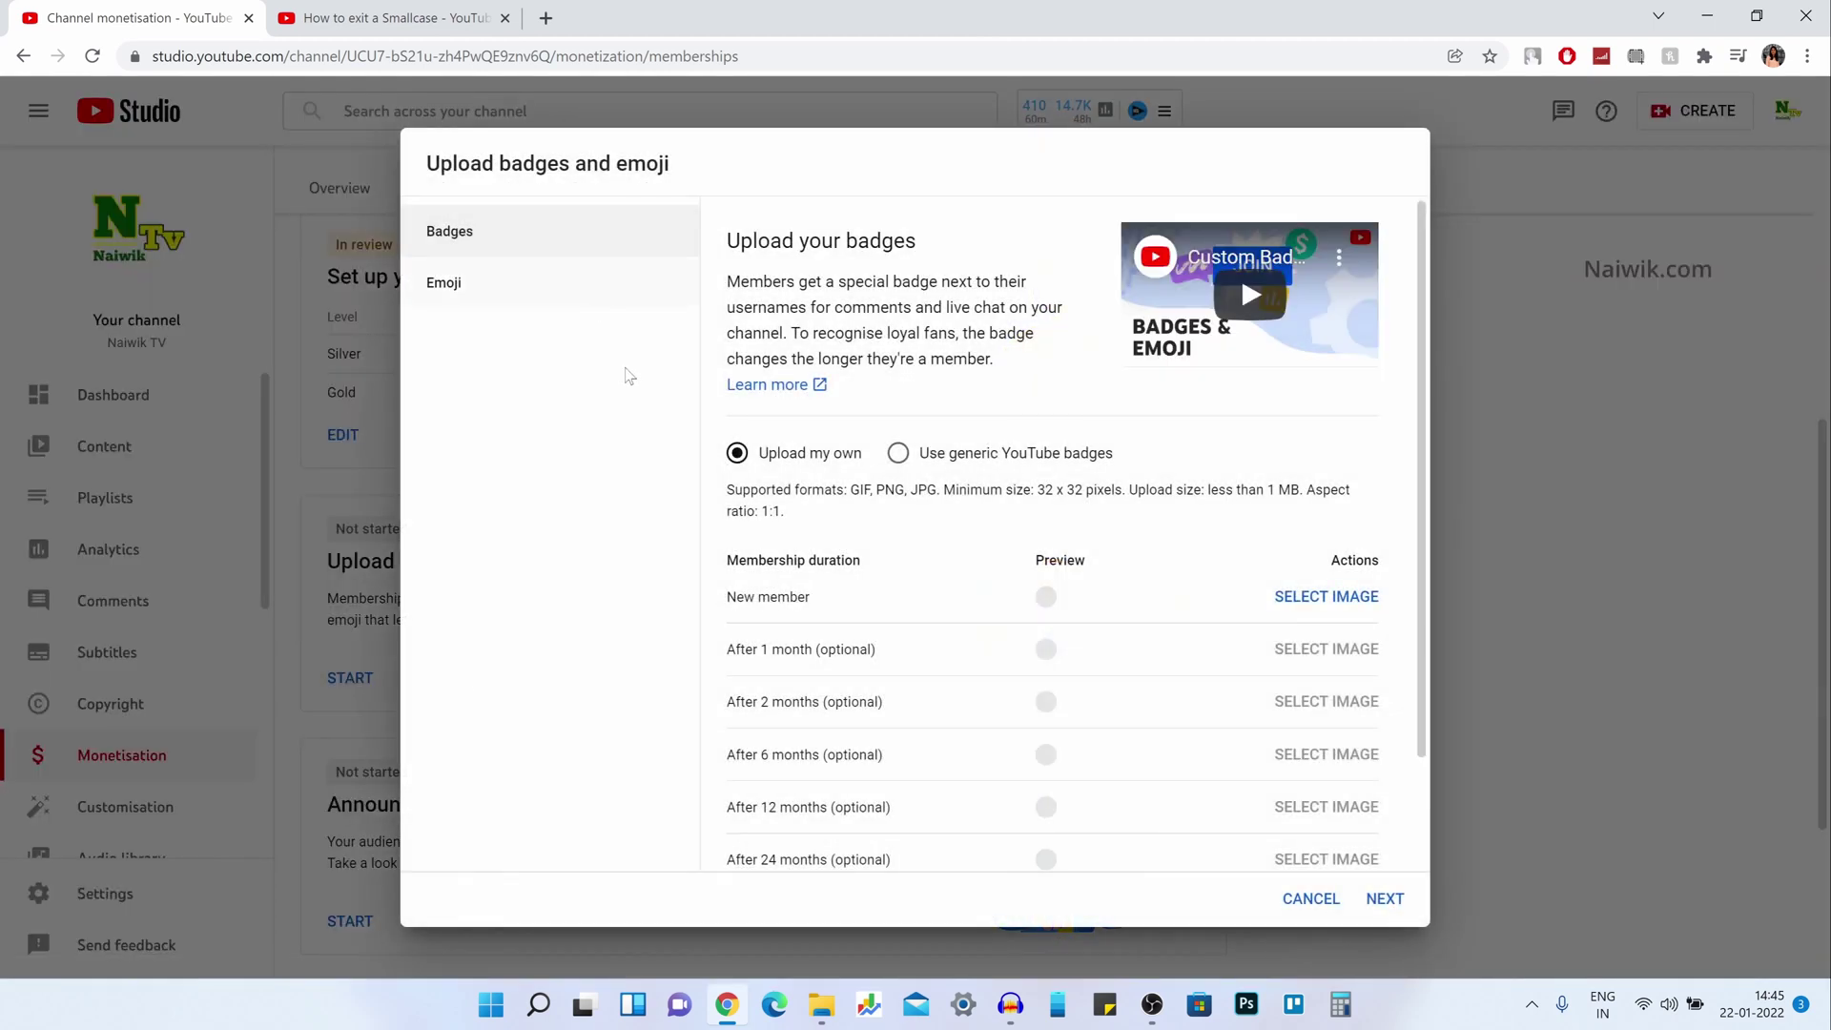
Choose generic YouTube loyalty badges instead of custom images and move on to emoji.
{"action": "left_click", "coordinate": [564, 303]}
{"action": "left_click", "coordinate": [546, 250]}
{"action": "left_click", "coordinate": [899, 454]}
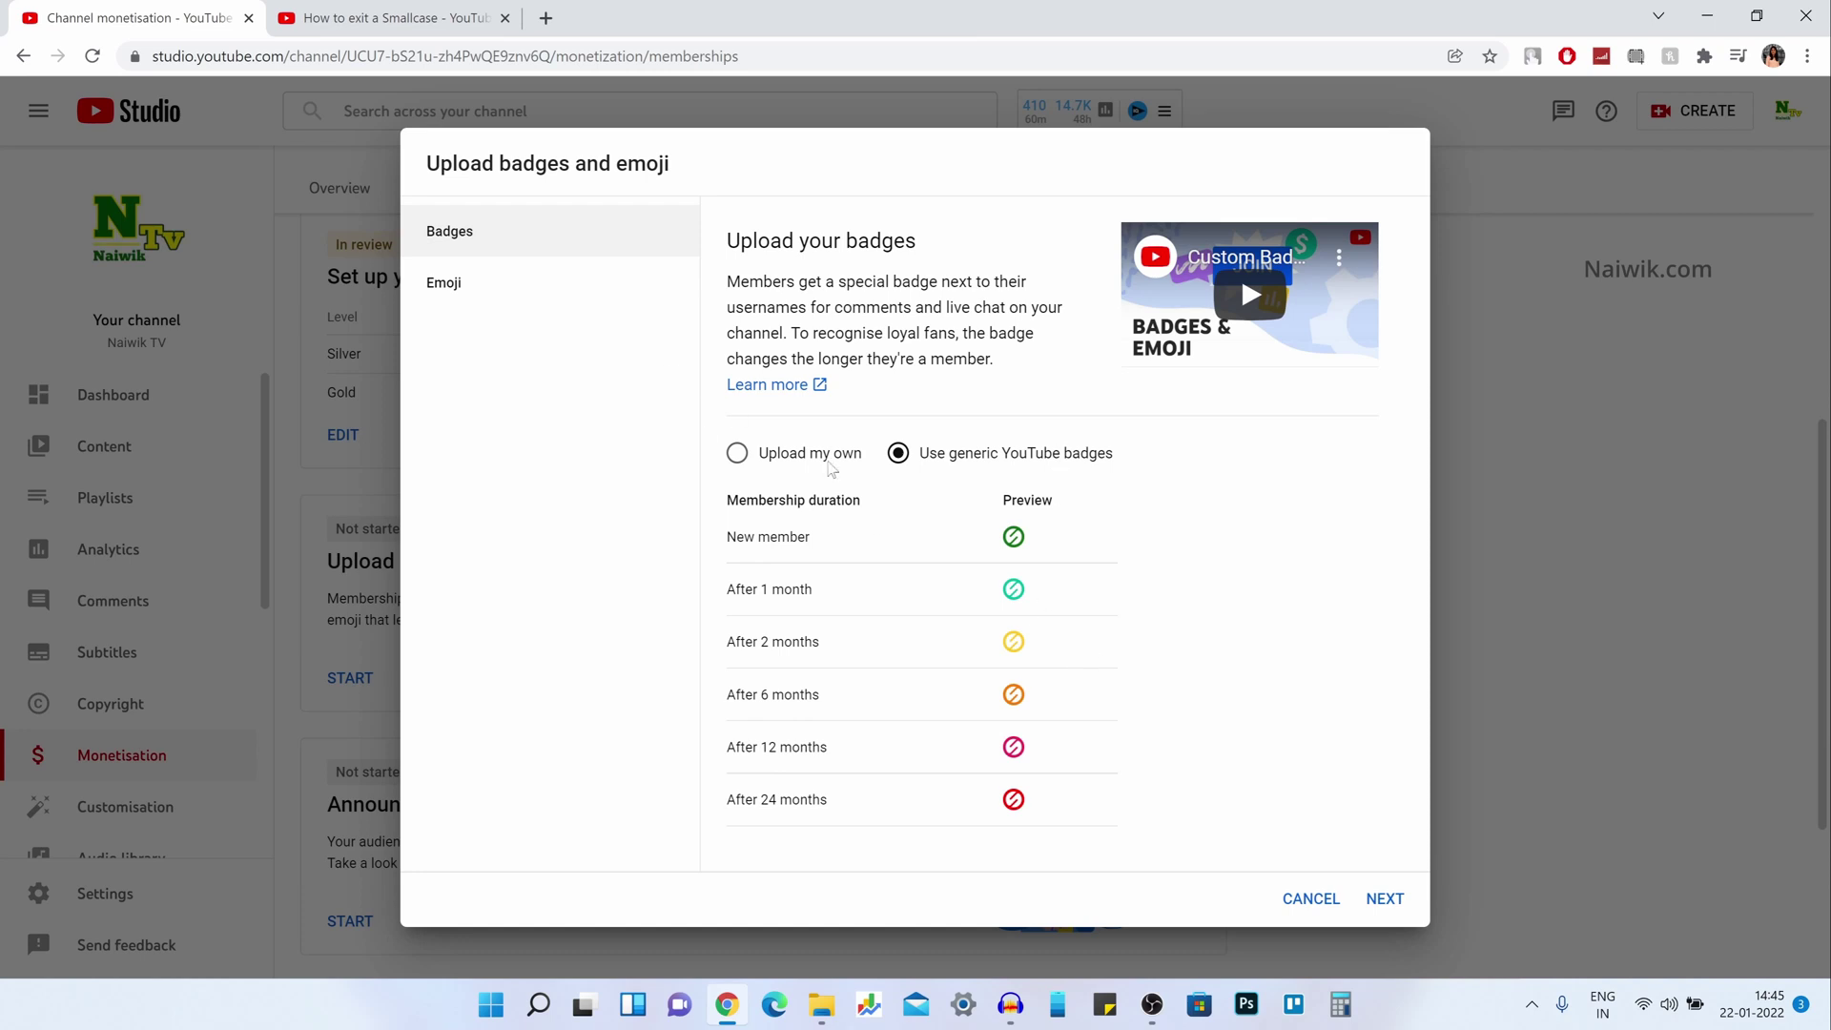
{"action": "left_click", "coordinate": [1384, 898]}
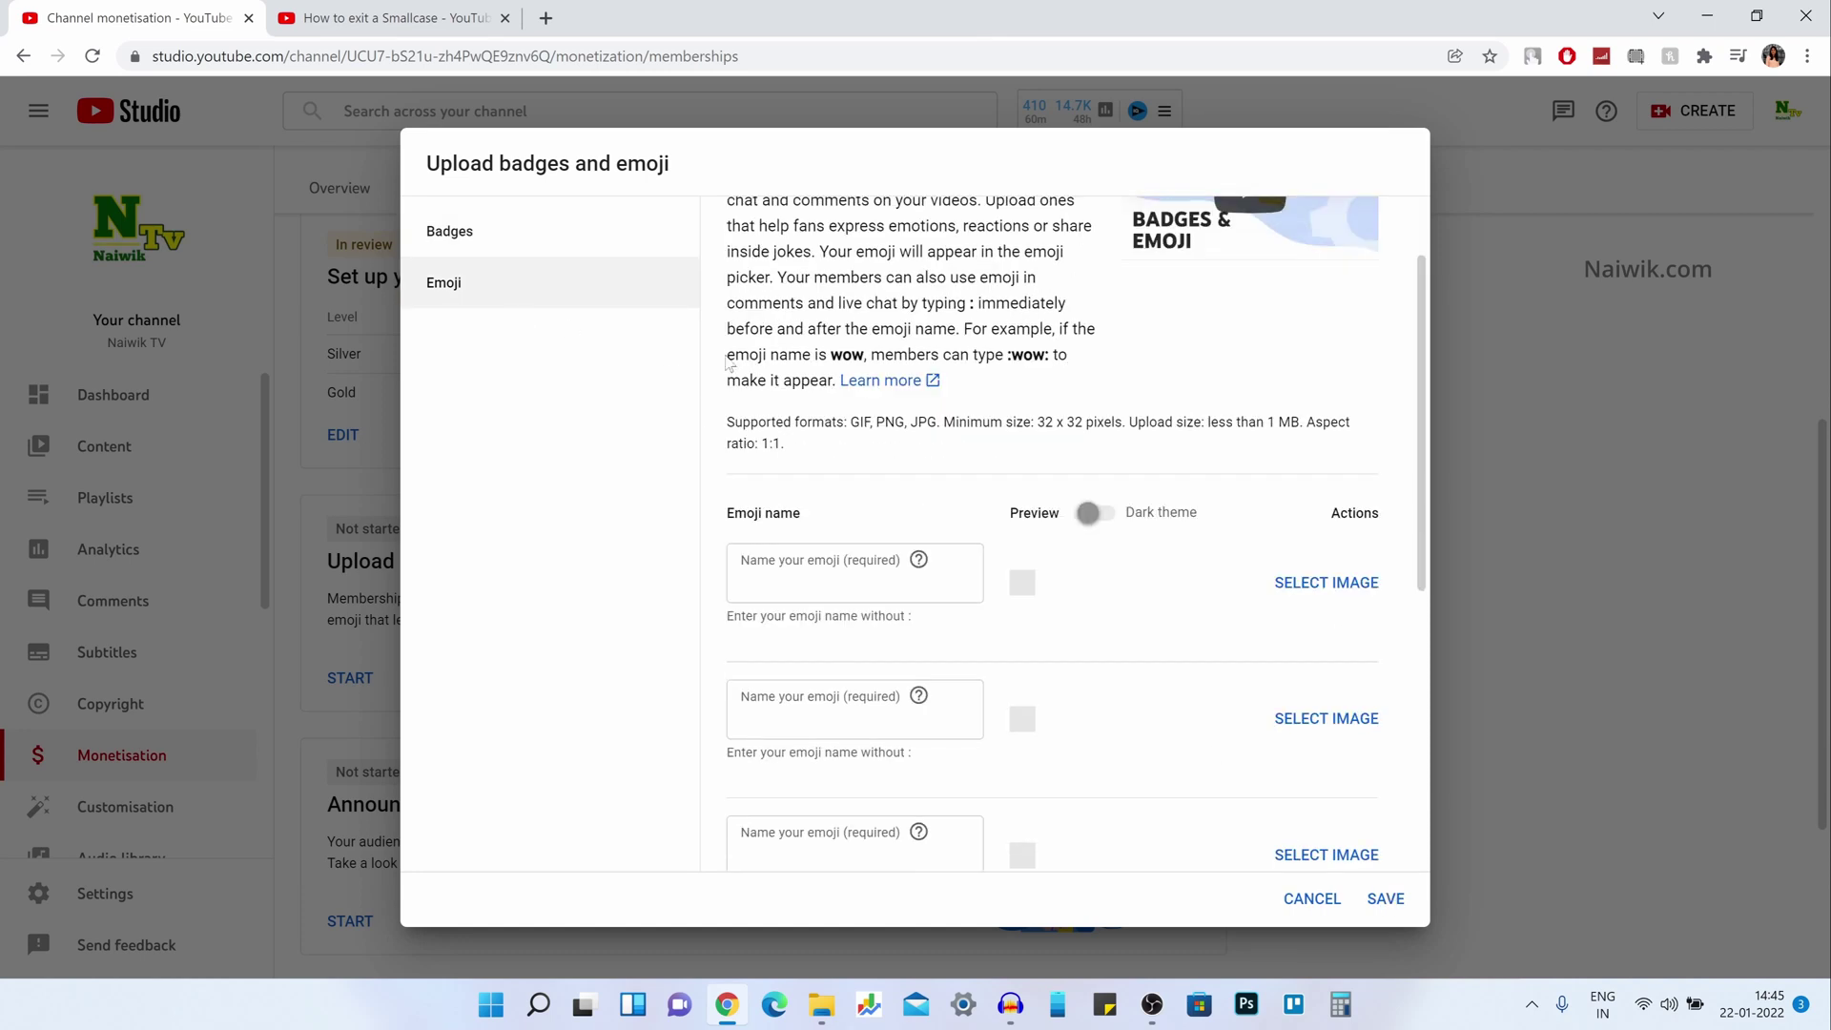
Upload the Thanks image as a custom emoji named Thank and save.
{"action": "left_click", "coordinate": [1355, 602]}
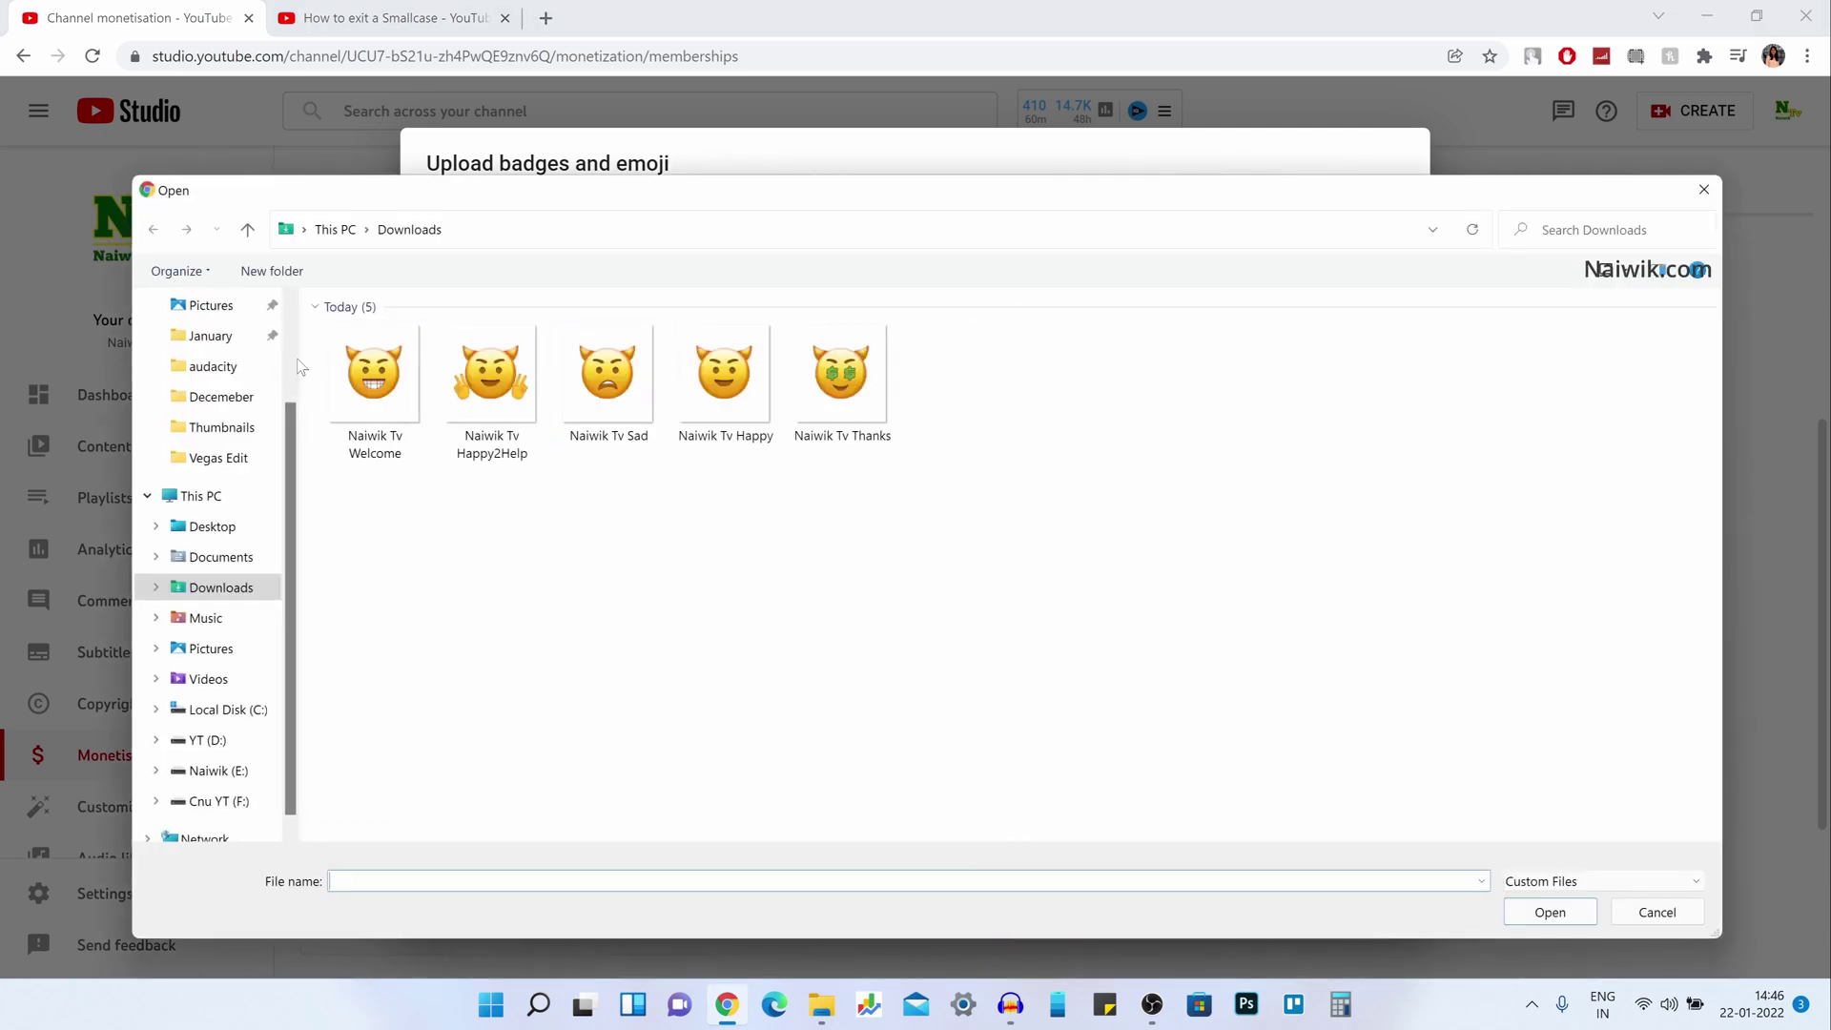
{"action": "left_click", "coordinate": [840, 377]}
{"action": "left_click", "coordinate": [1573, 915]}
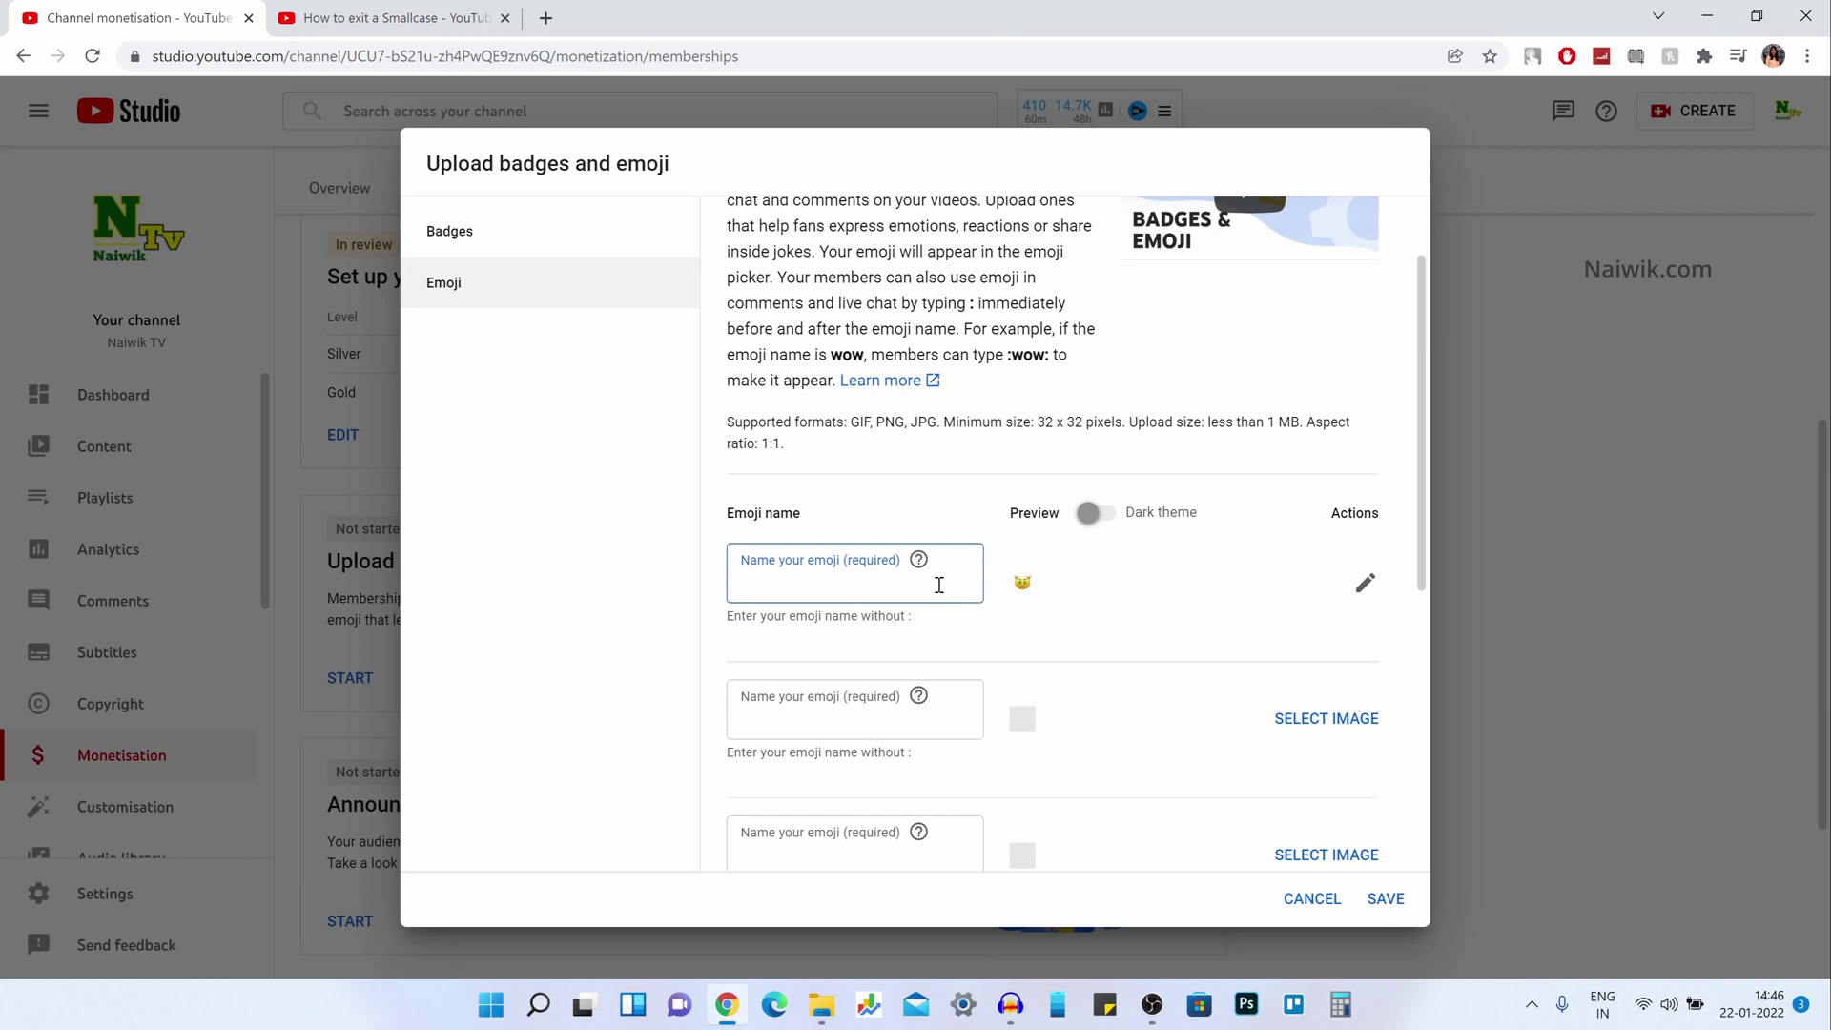
{"action": "type", "text": "Thank"}
{"action": "left_click", "coordinate": [1397, 906]}
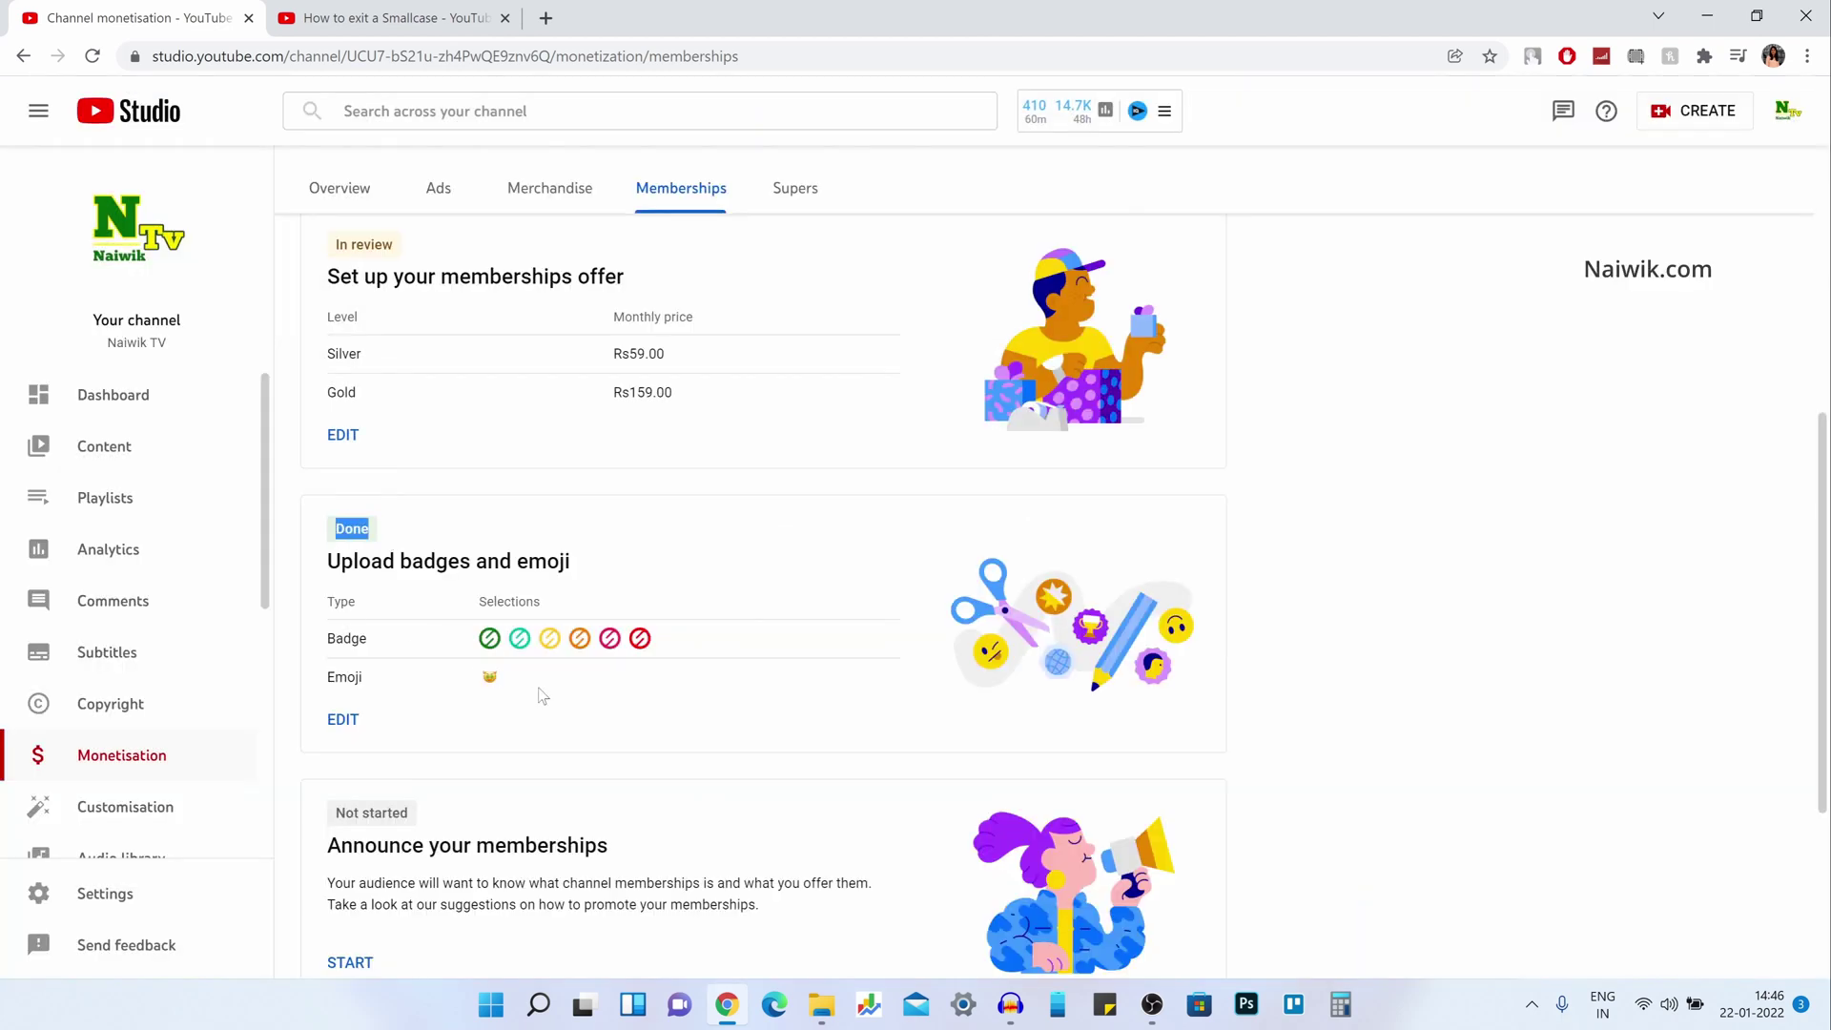
Mark the Announce your memberships step as done.
{"action": "scroll", "coordinate": [542, 695], "scroll_direction": "down", "scroll_amount": 3}
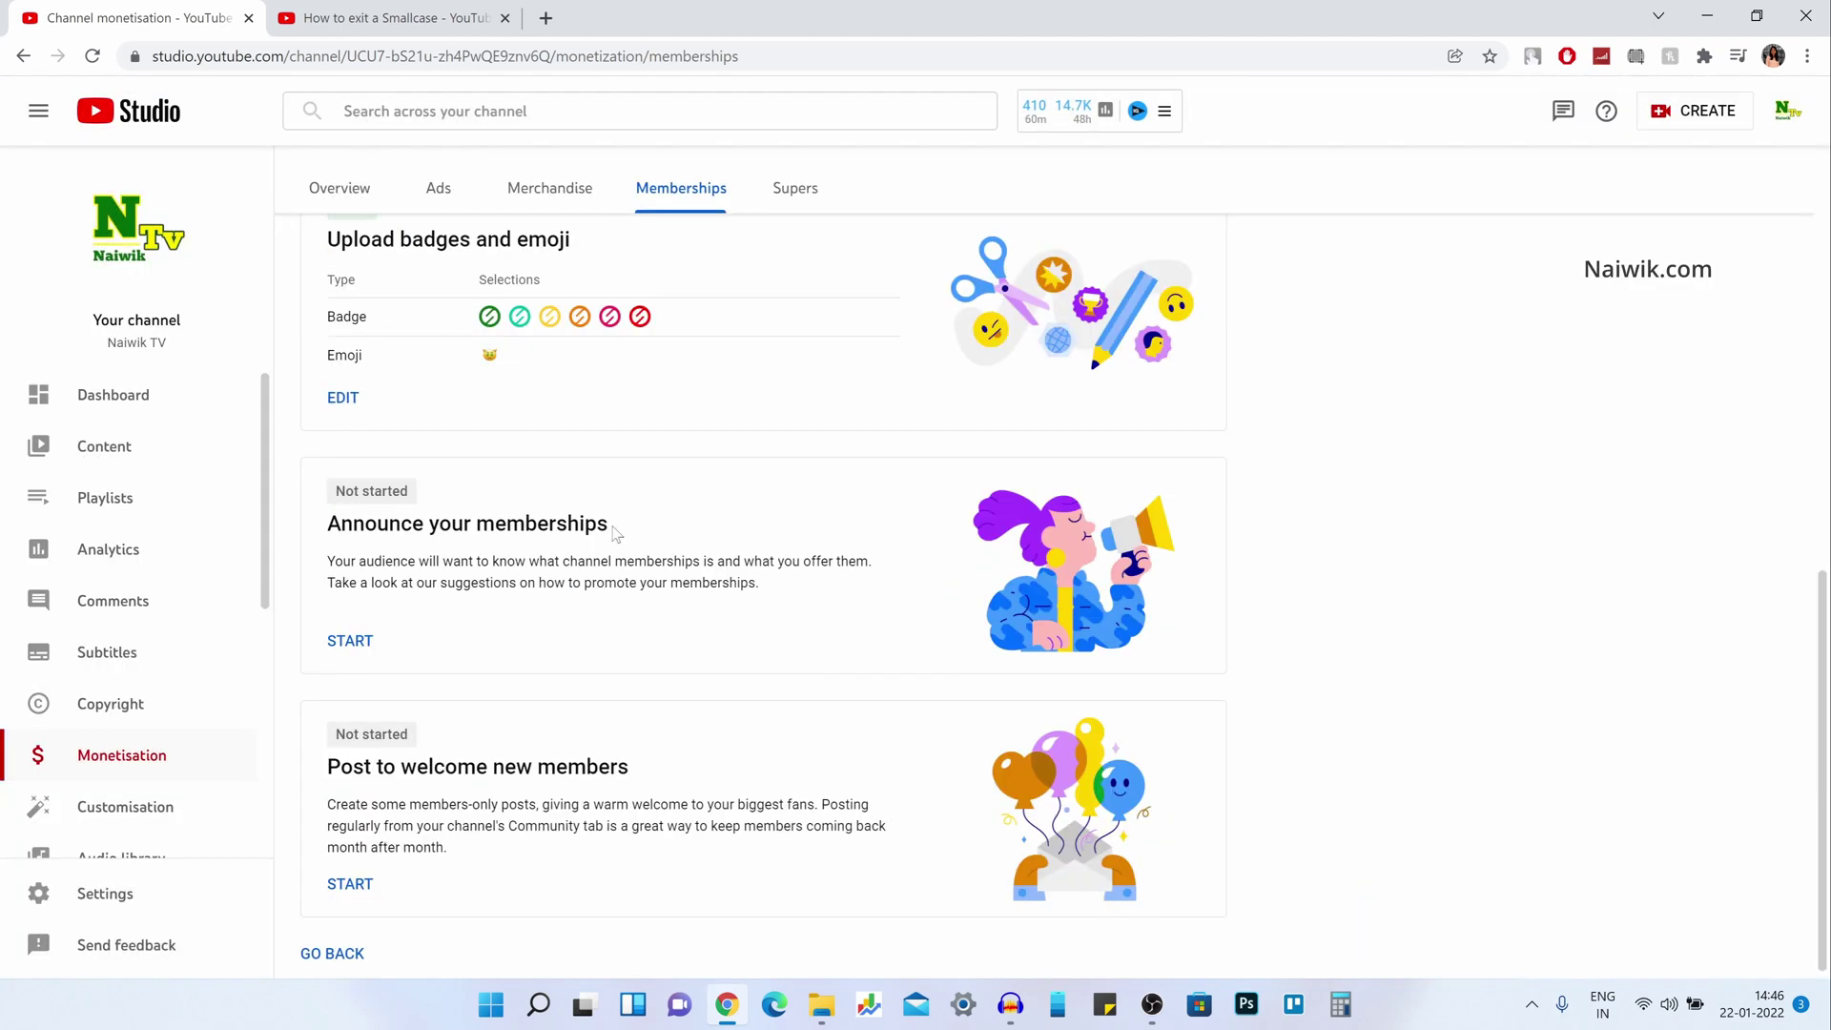
{"action": "left_click_drag", "start_coordinate": [616, 527], "coordinate": [340, 524]}
{"action": "left_click", "coordinate": [358, 641]}
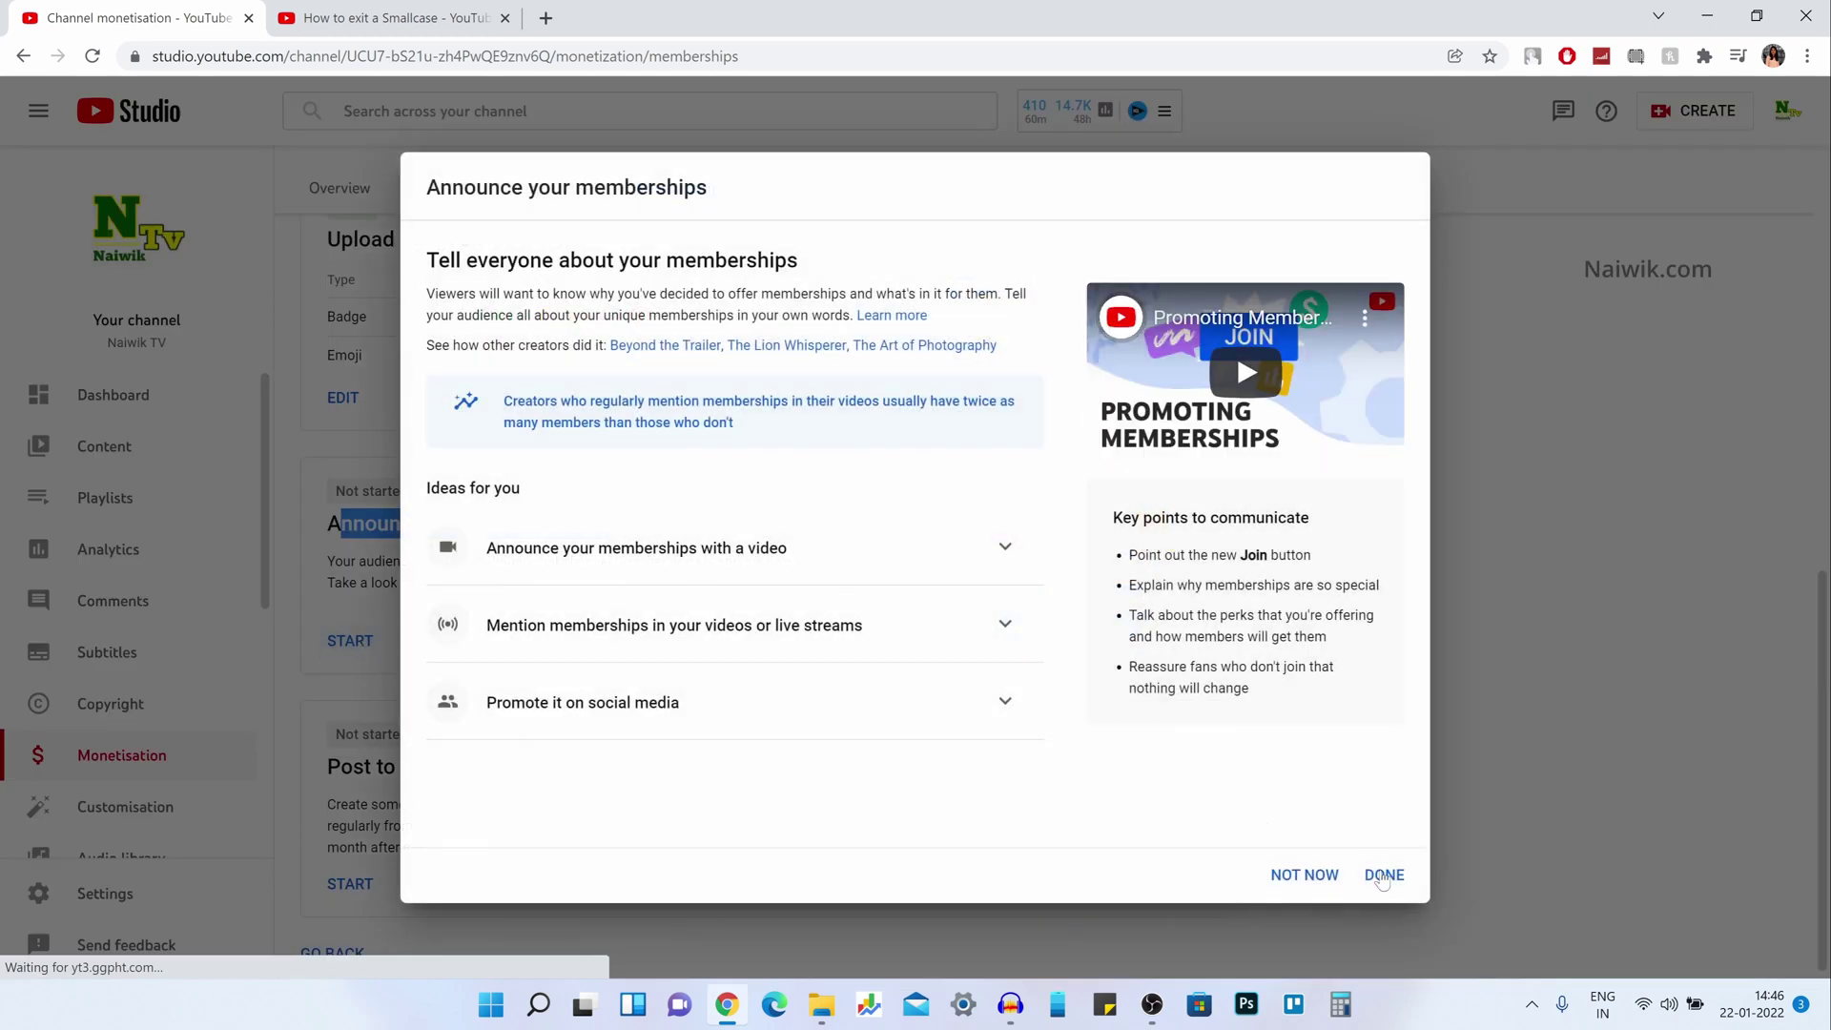
{"action": "left_click", "coordinate": [1384, 875]}
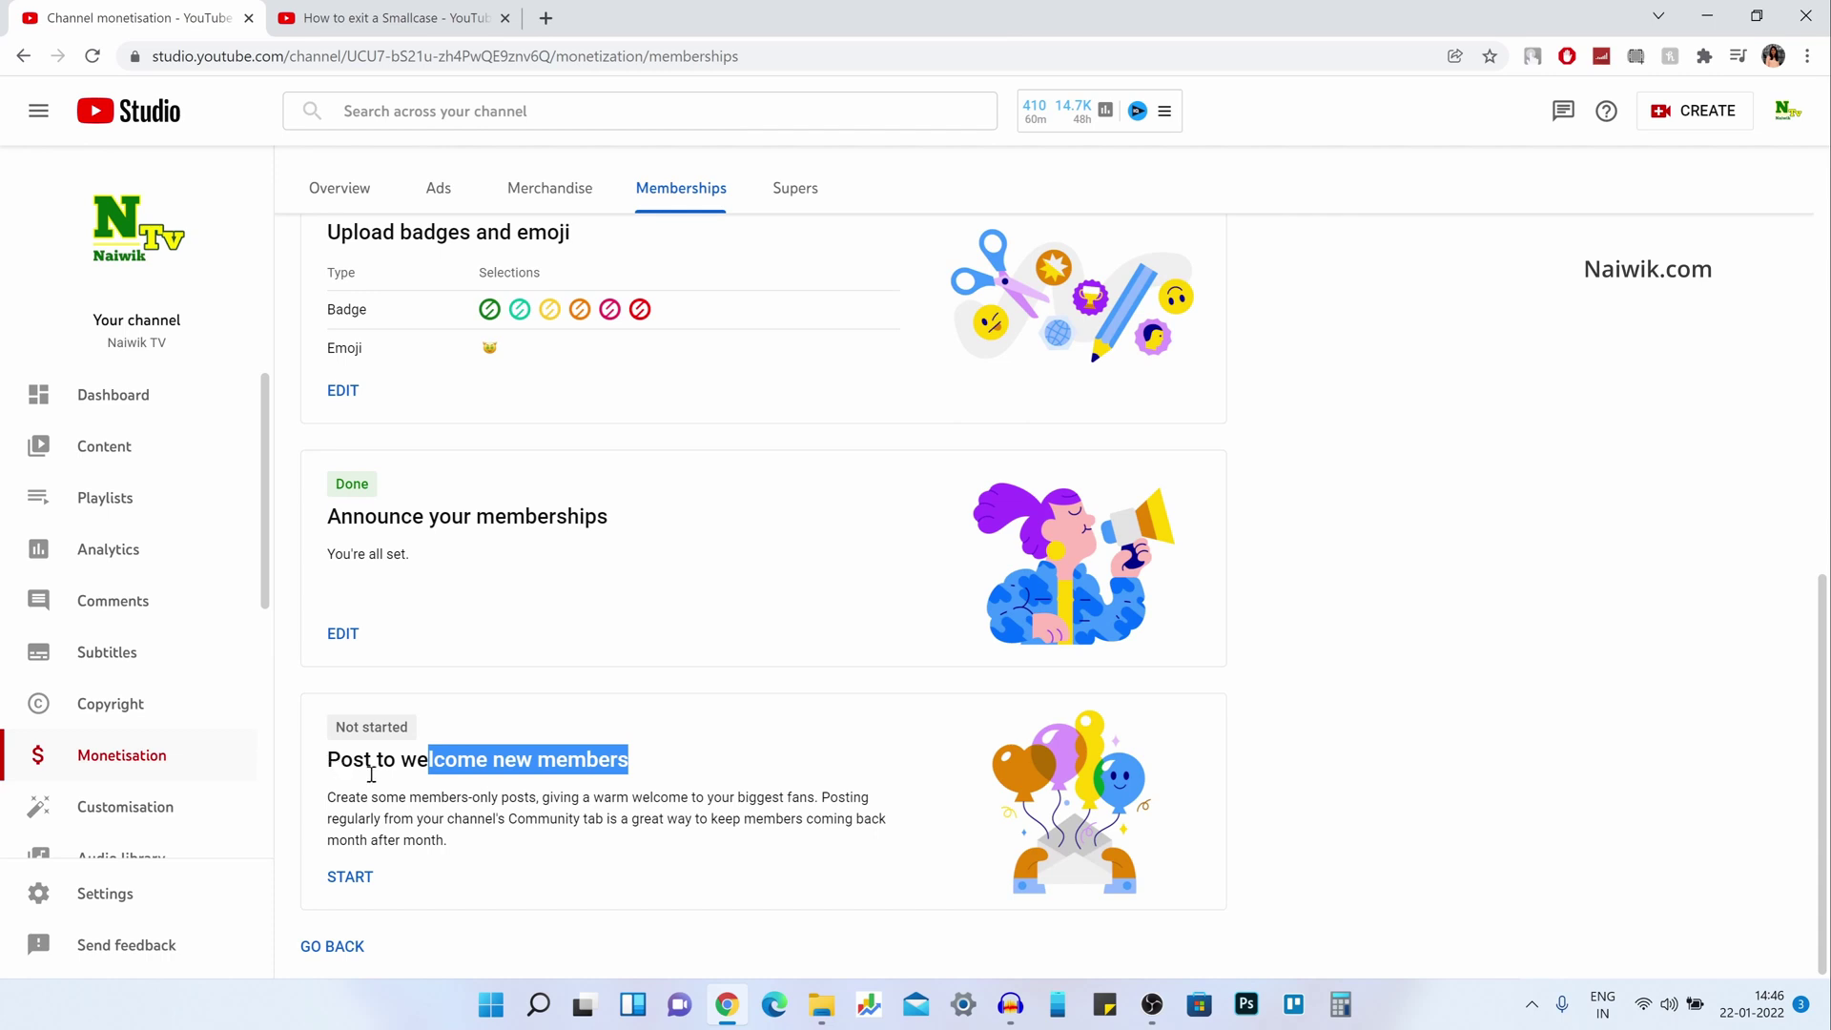
Start the Post to welcome new members step and open a community post composer in a new tab.
{"action": "left_click", "coordinate": [539, 806]}
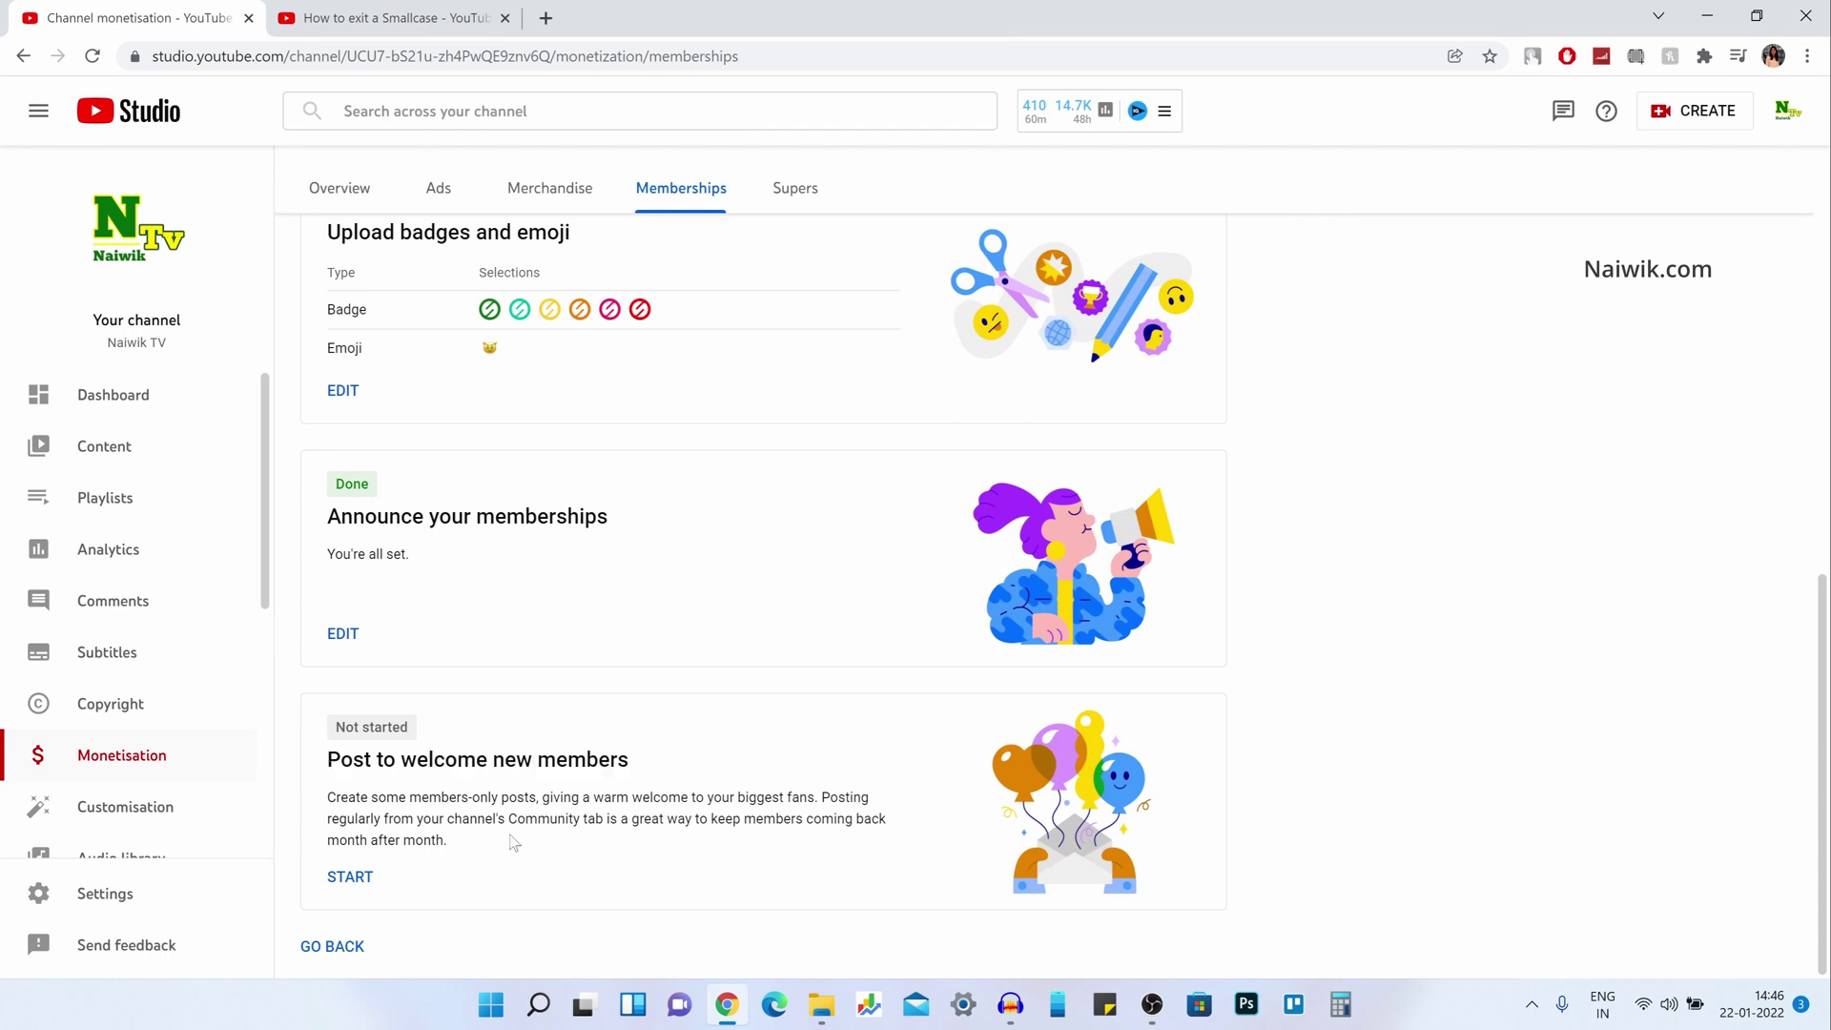
{"action": "left_click", "coordinate": [353, 882]}
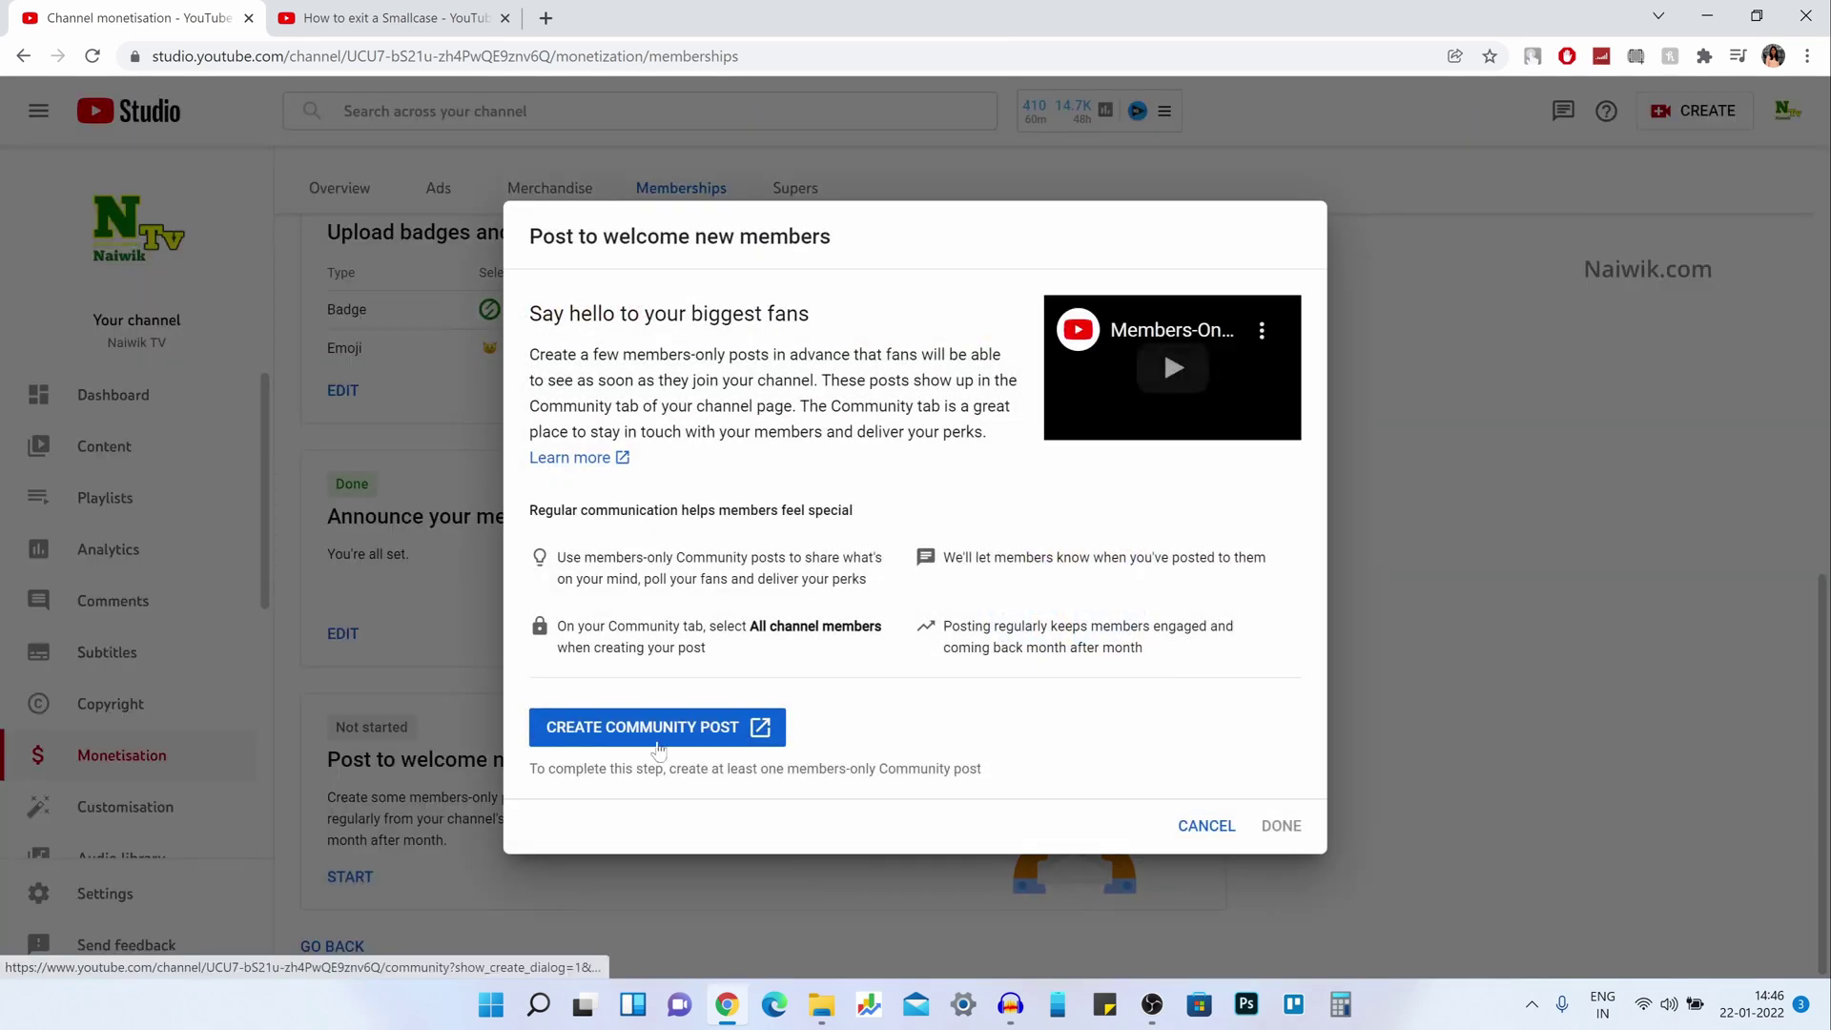
{"action": "left_click", "coordinate": [697, 739]}
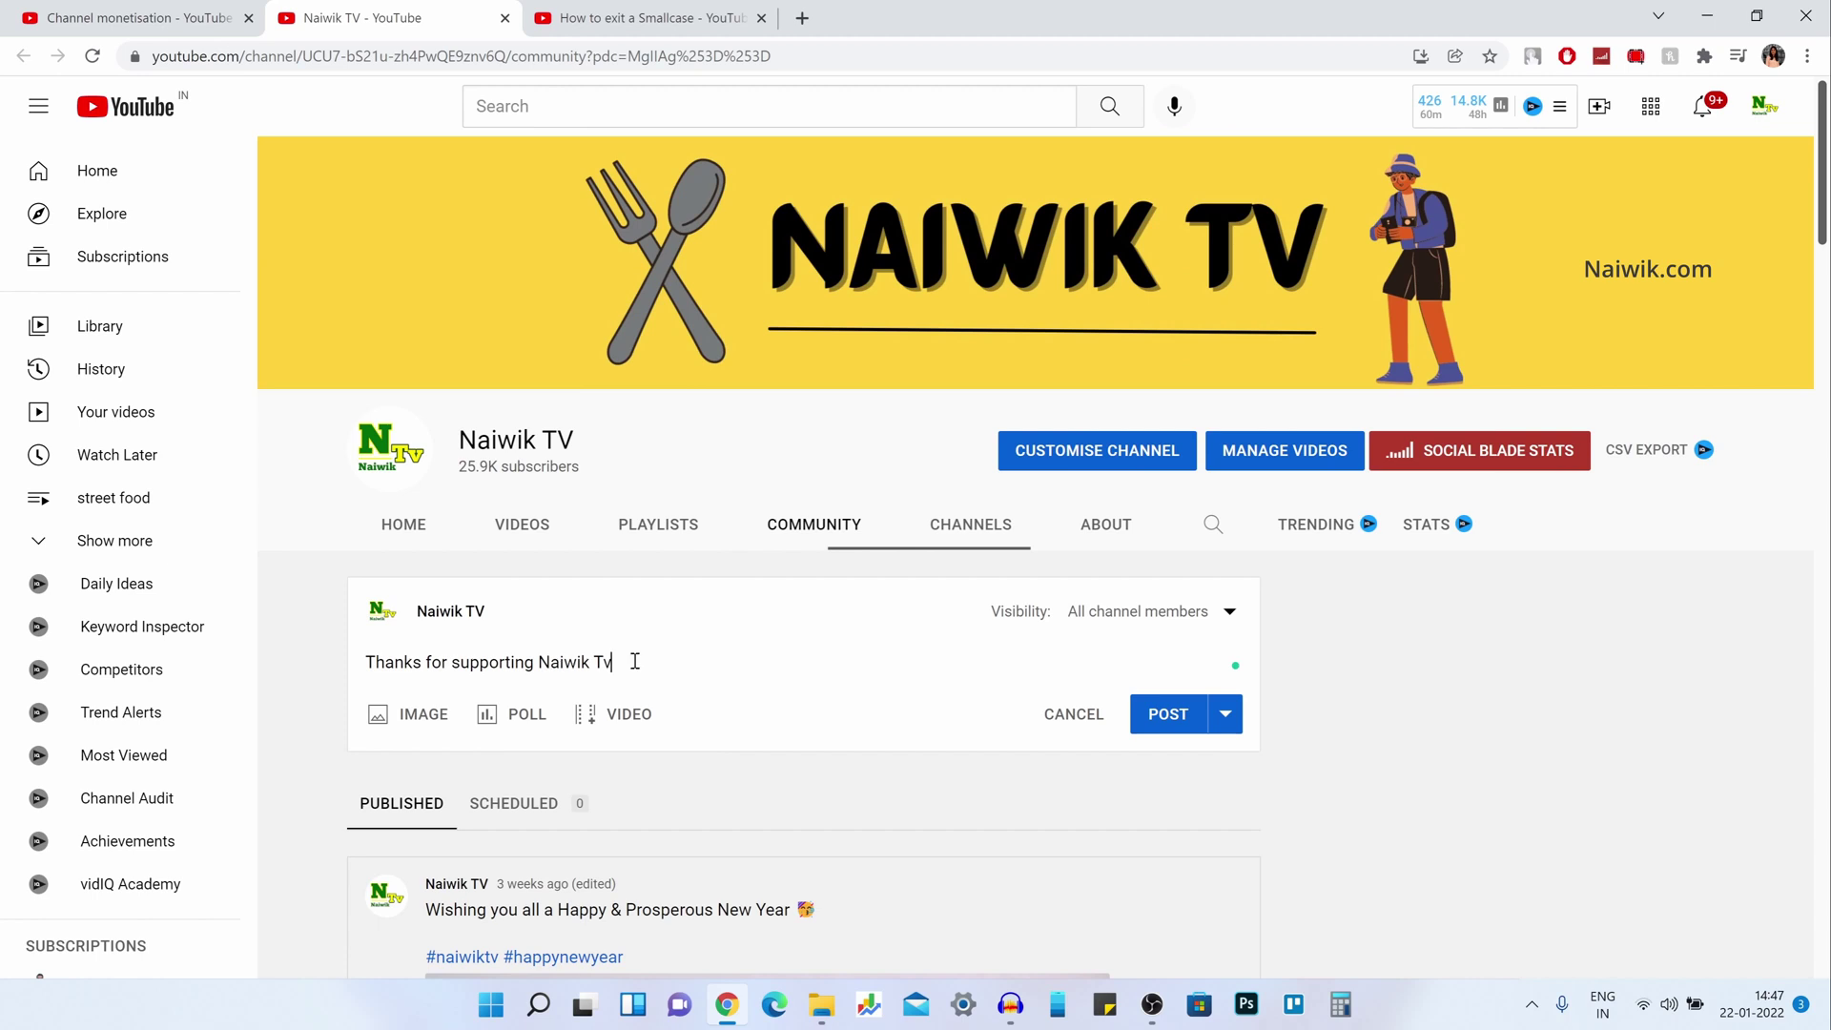
Attach the Naiwik Tv logo image to the members-only post and publish it.
{"action": "left_click", "coordinate": [423, 734]}
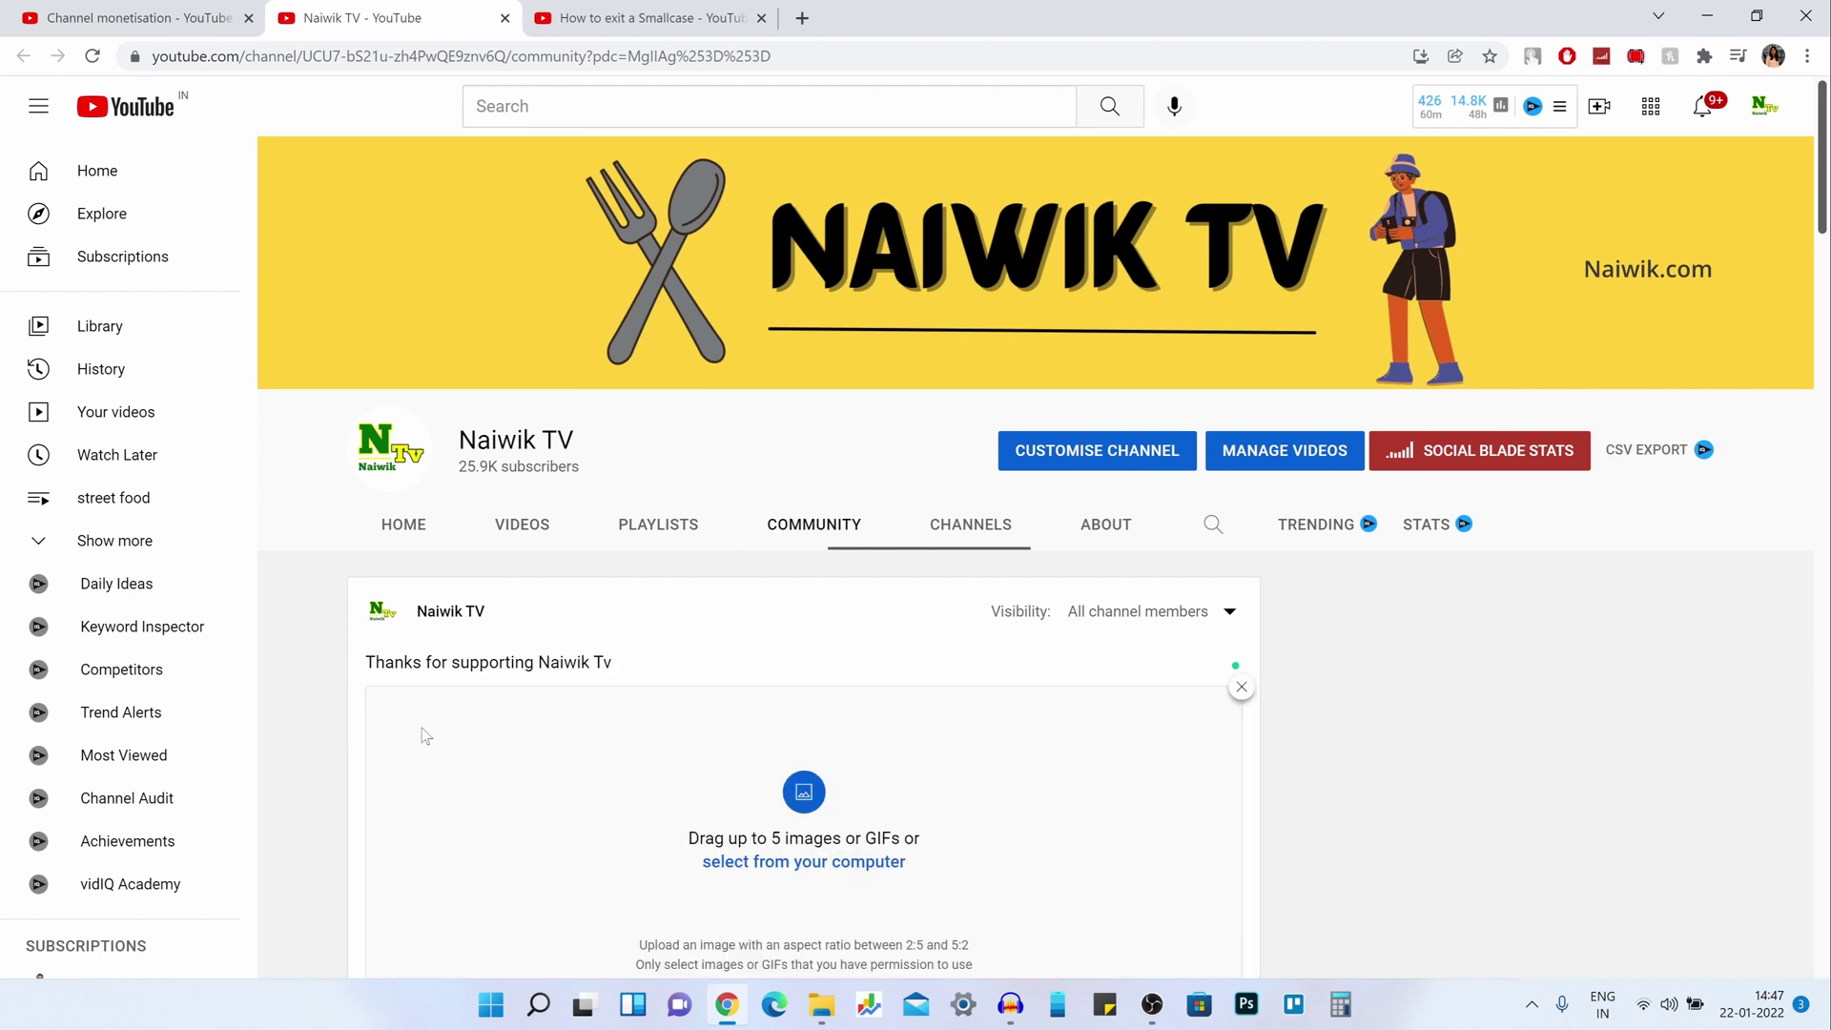
{"action": "left_click", "coordinate": [794, 859]}
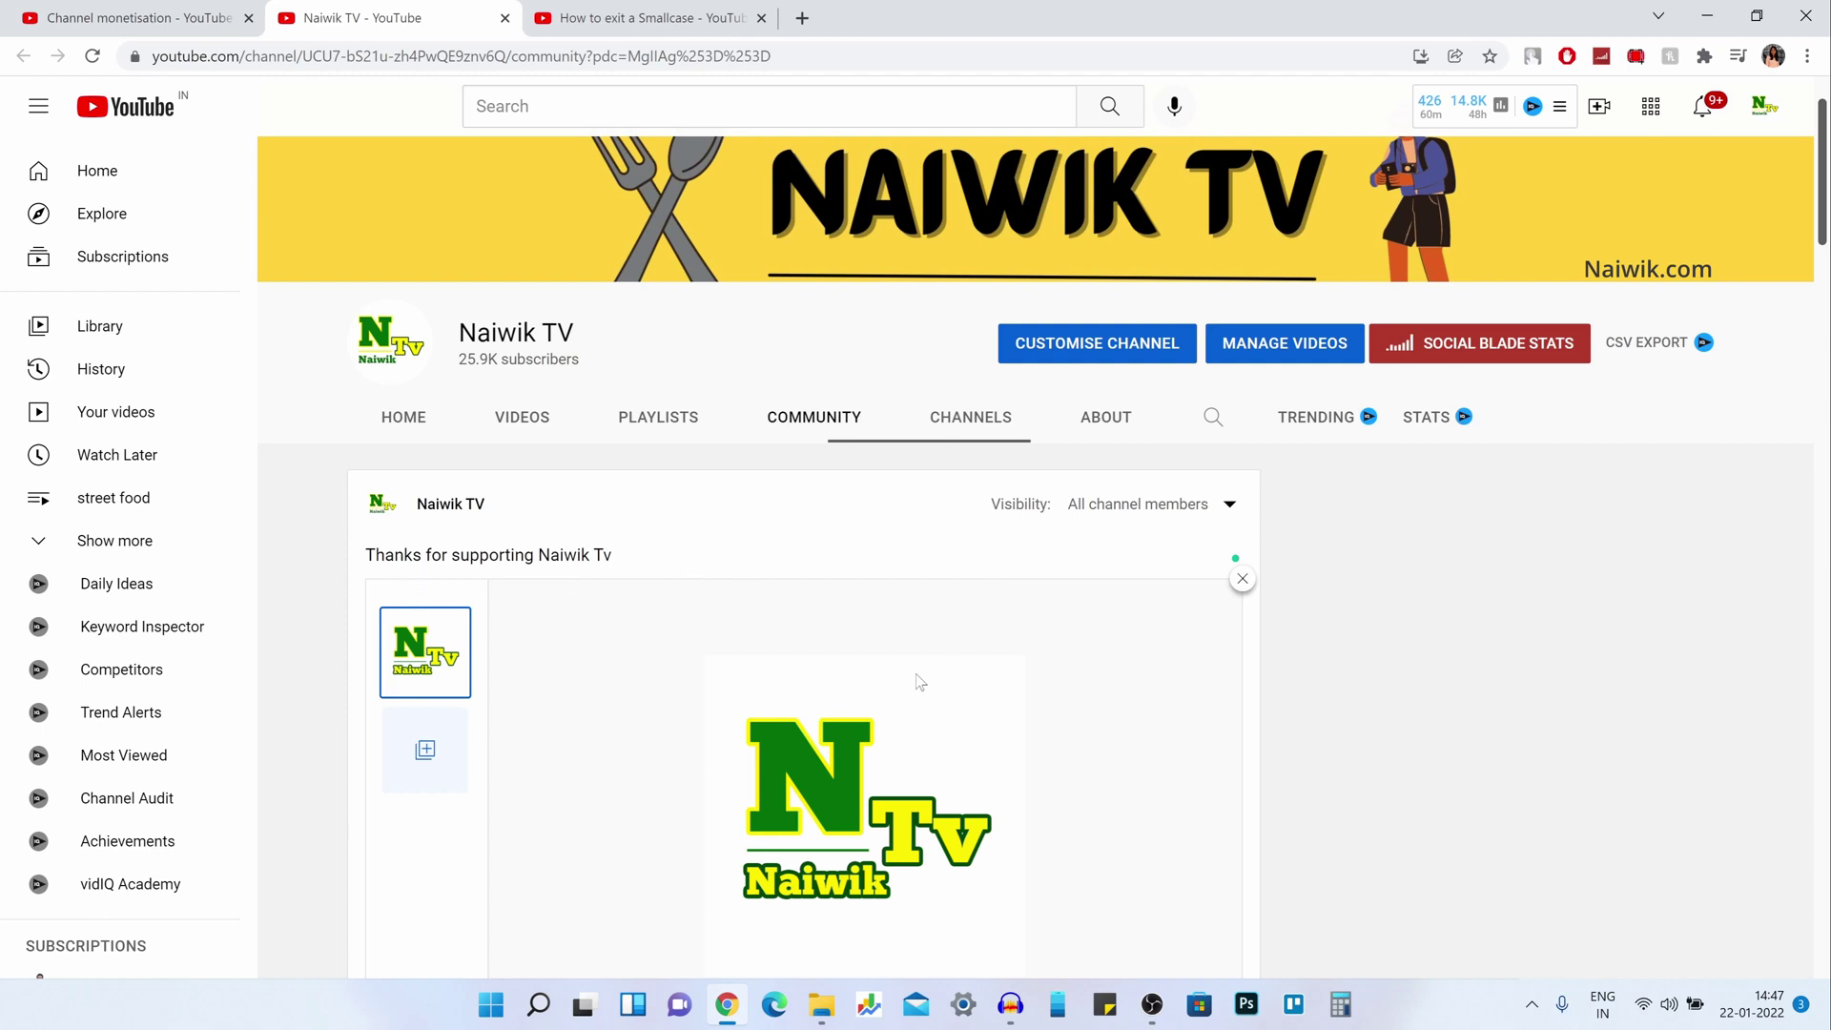
{"action": "scroll", "coordinate": [919, 681], "scroll_direction": "down", "scroll_amount": 2}
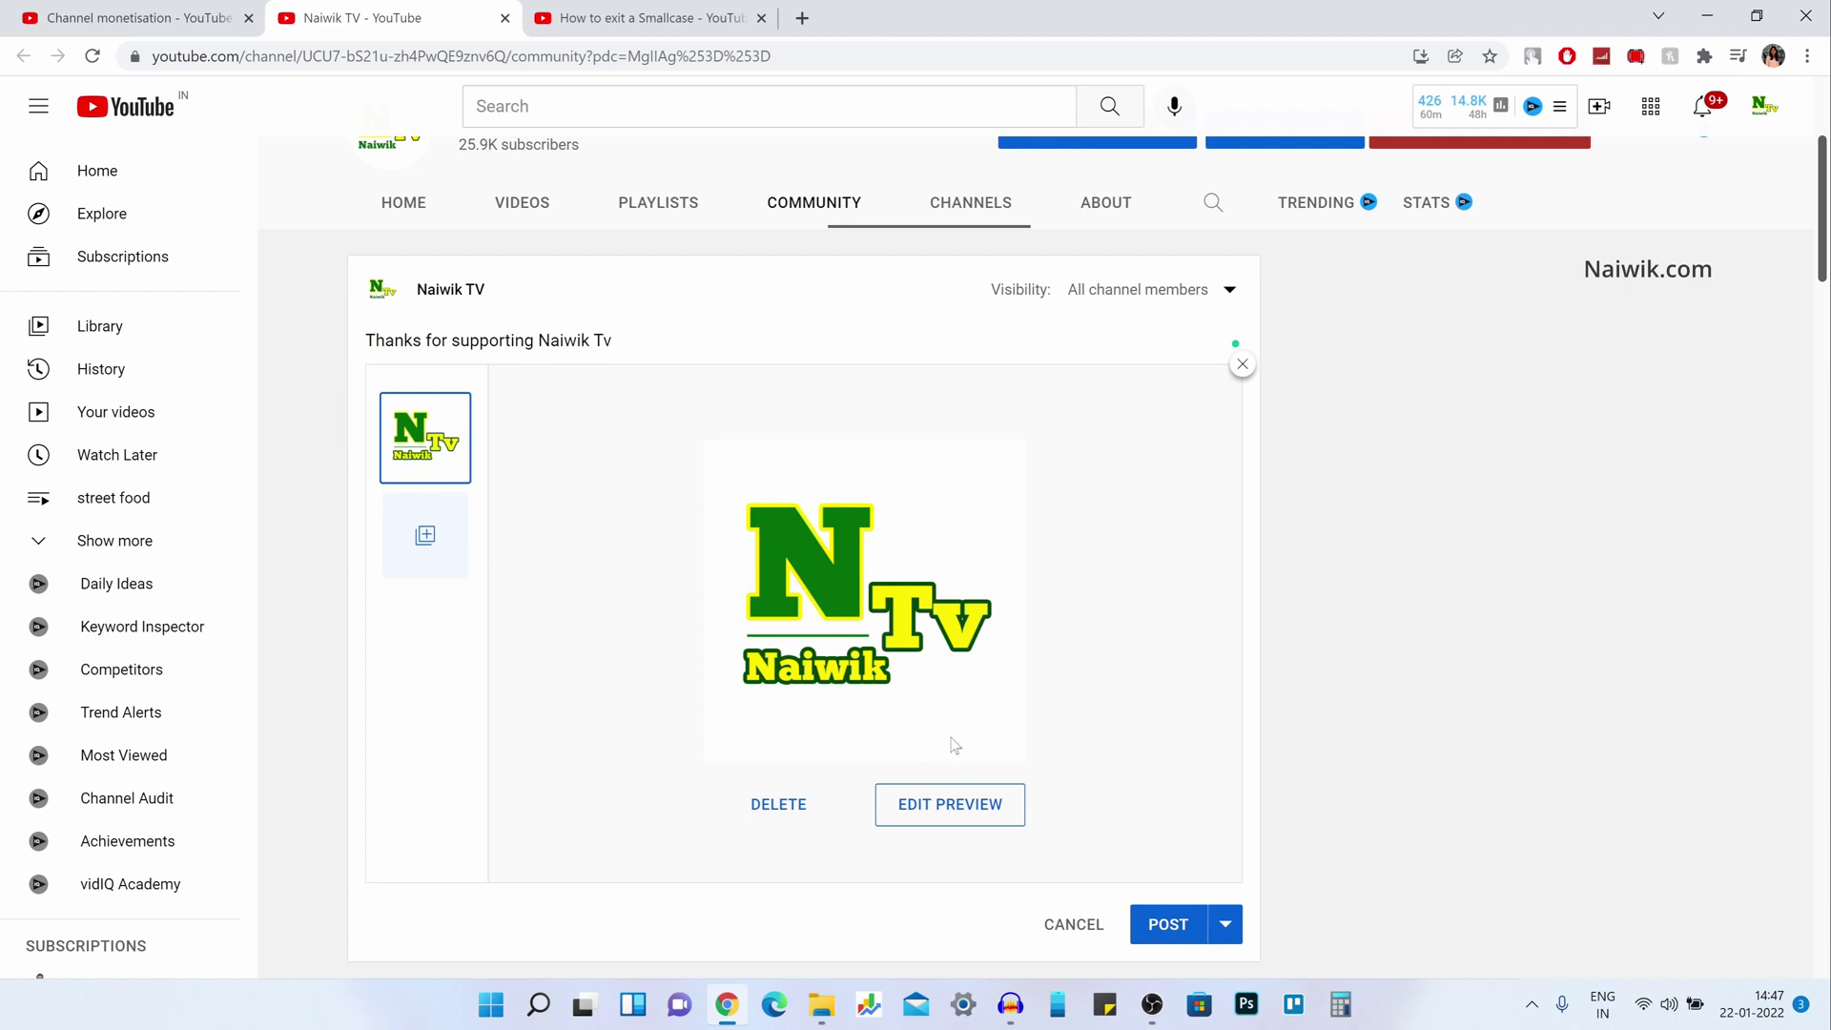
{"action": "left_click", "coordinate": [1164, 939]}
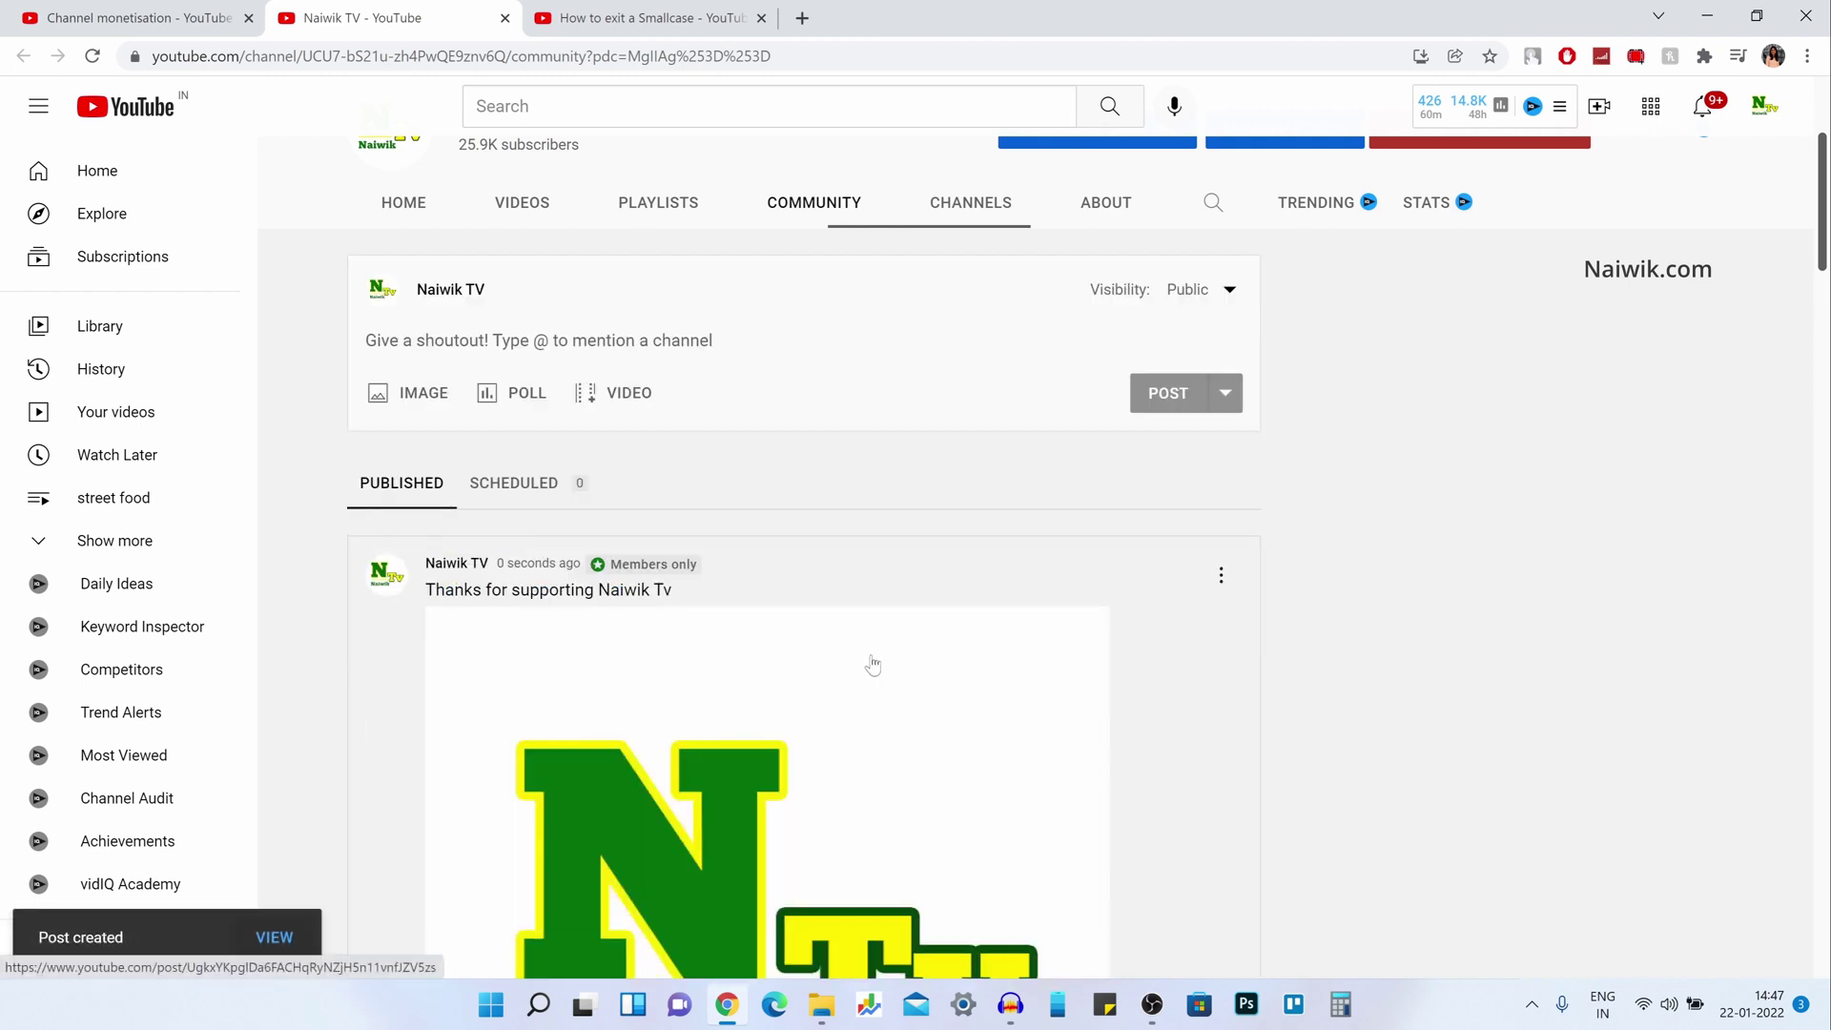
Check the new post's Members only label, then go back to the Channel monetisation page.
{"action": "left_click_drag", "start_coordinate": [702, 564], "coordinate": [607, 575]}
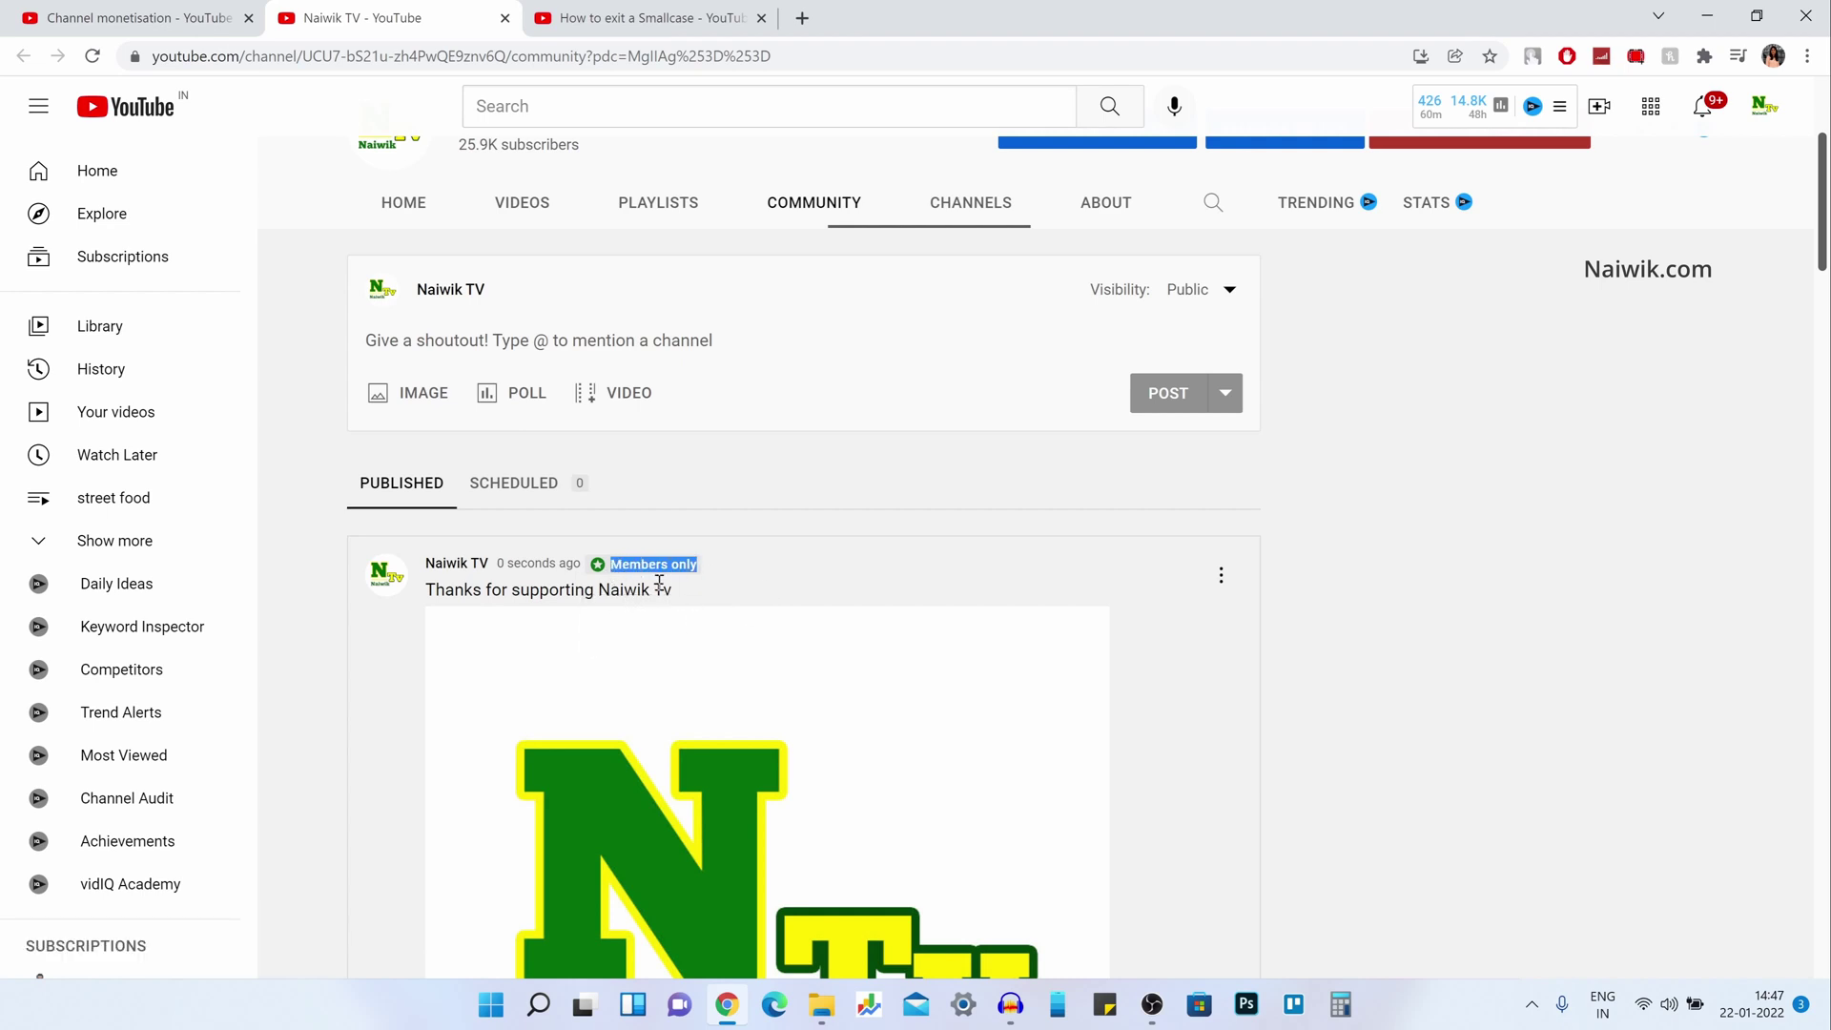
{"action": "scroll", "coordinate": [751, 591], "scroll_direction": "down", "scroll_amount": 5}
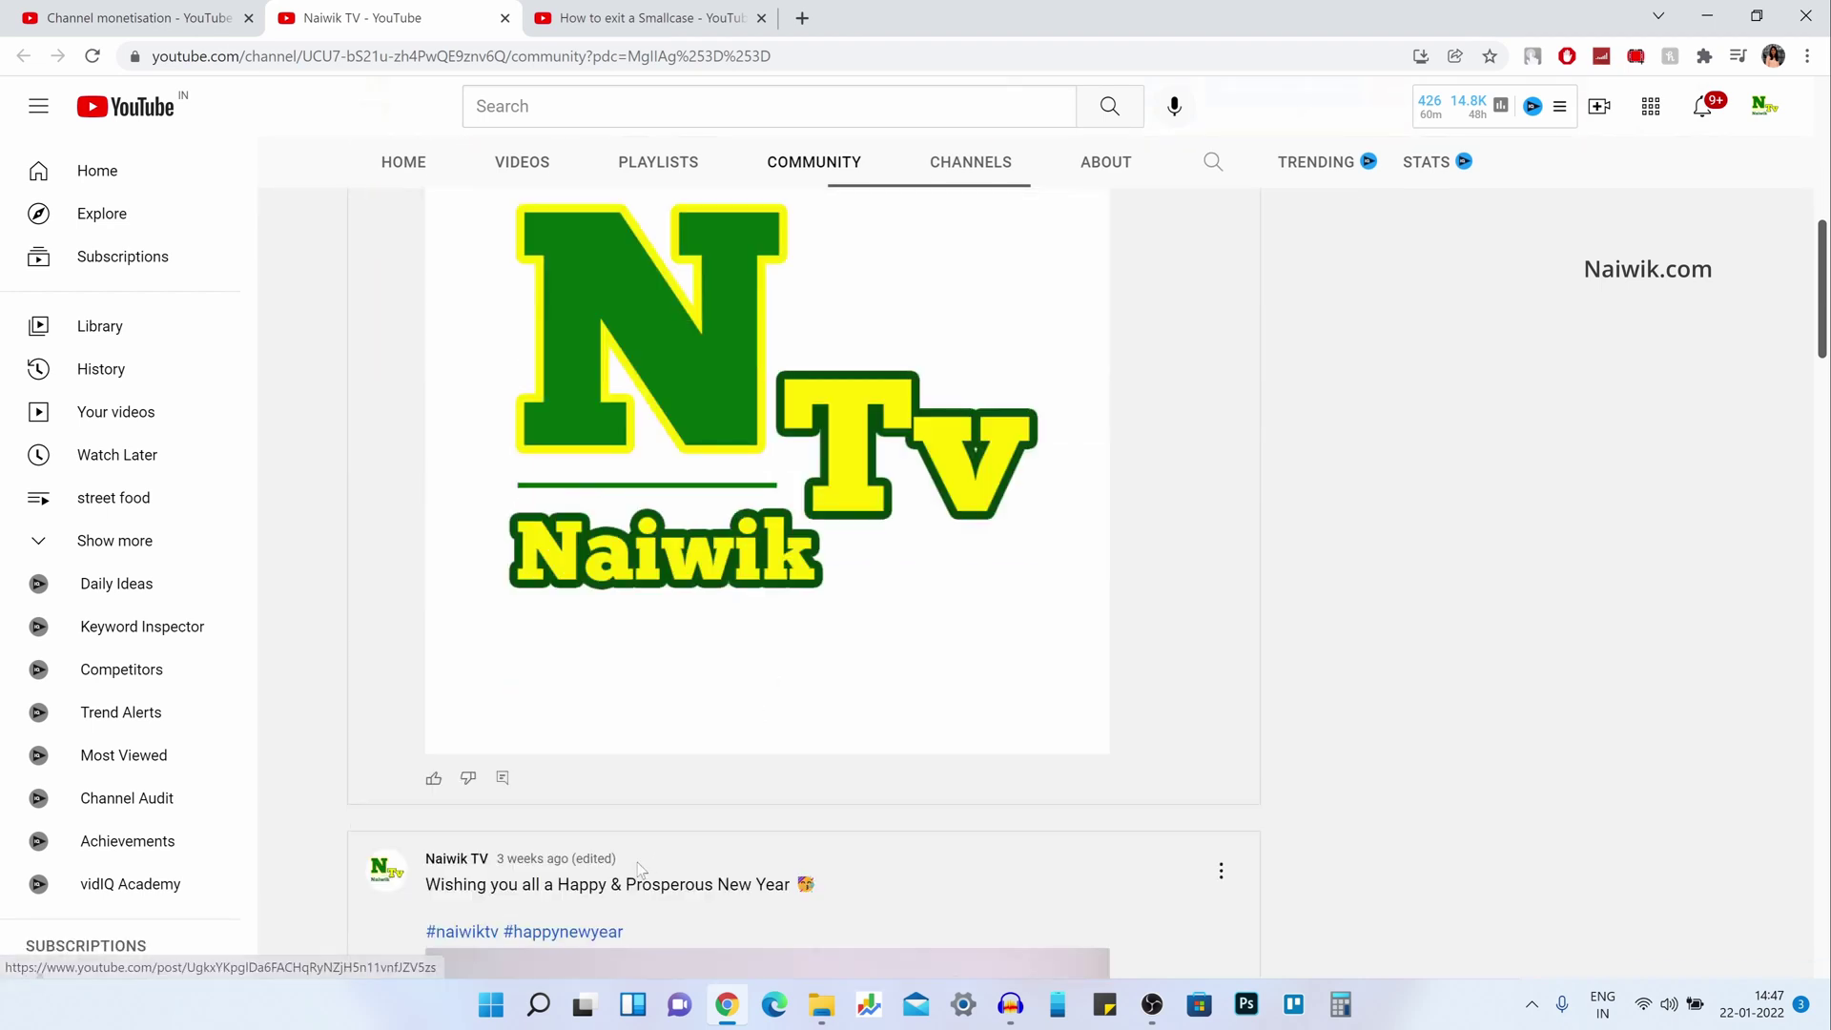
{"action": "scroll", "coordinate": [735, 875], "scroll_direction": "up", "scroll_amount": 3}
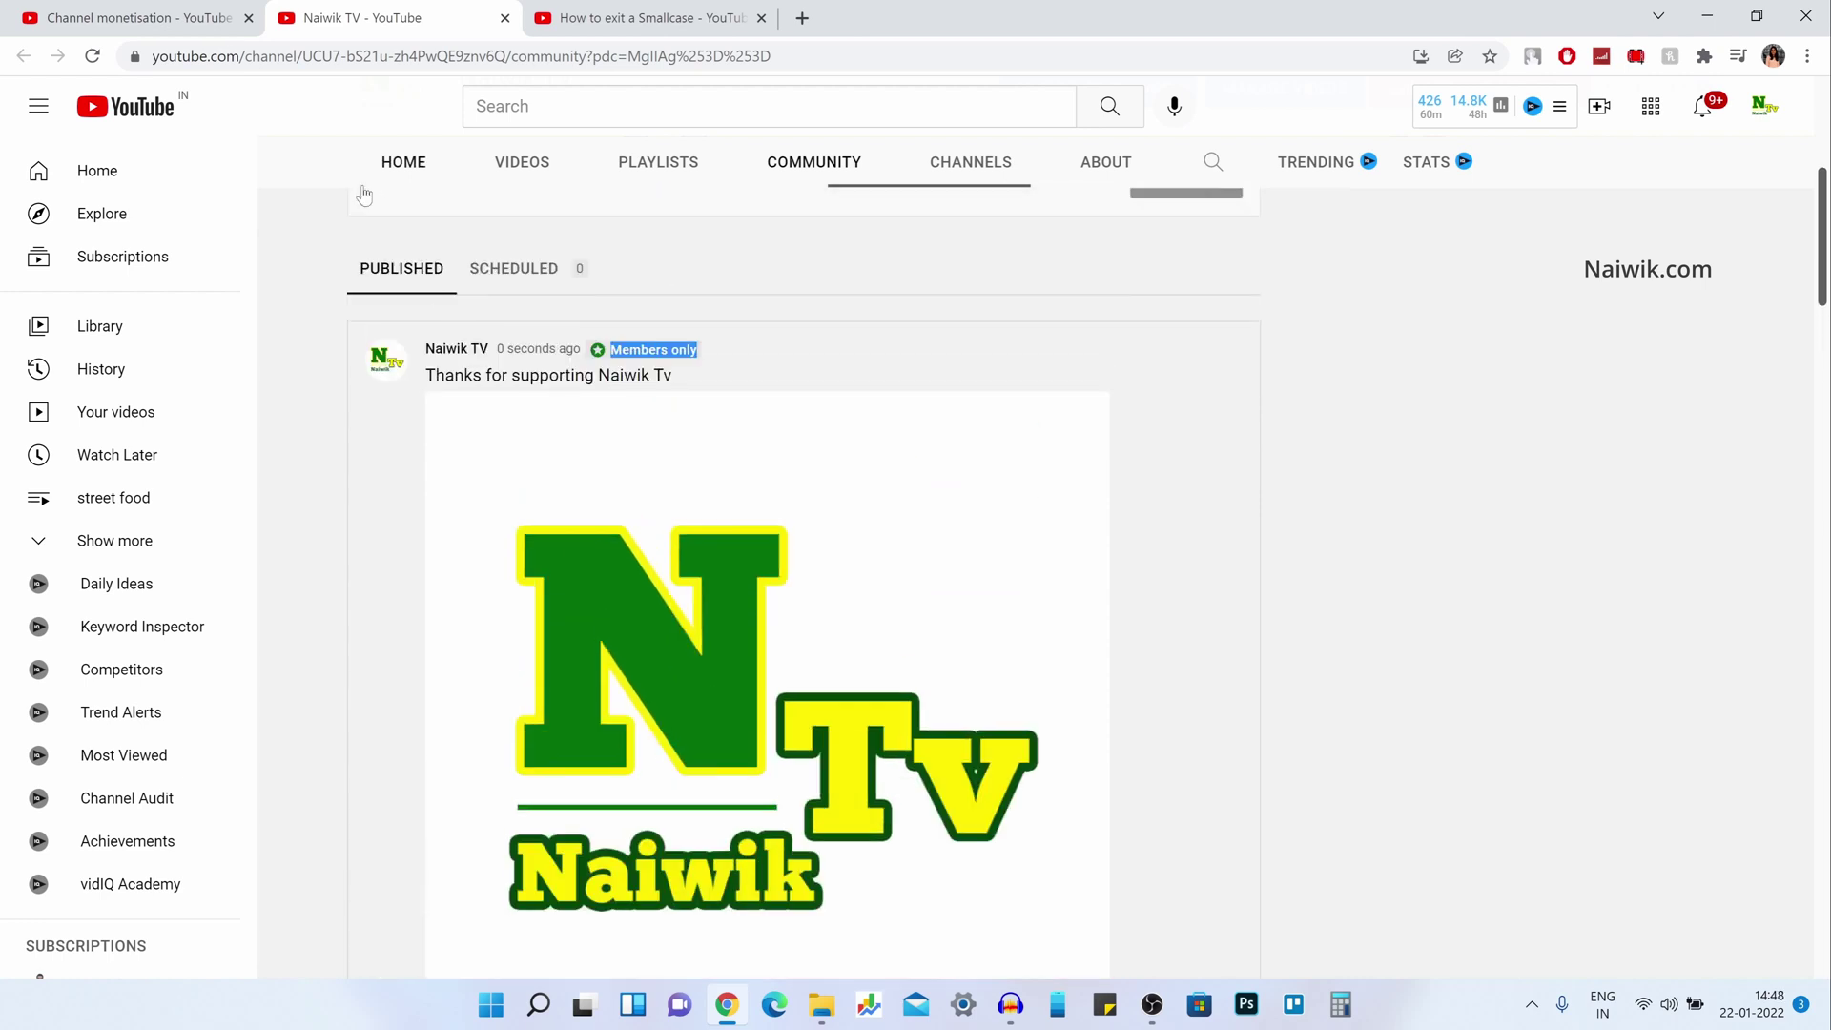
{"action": "left_click", "coordinate": [160, 13]}
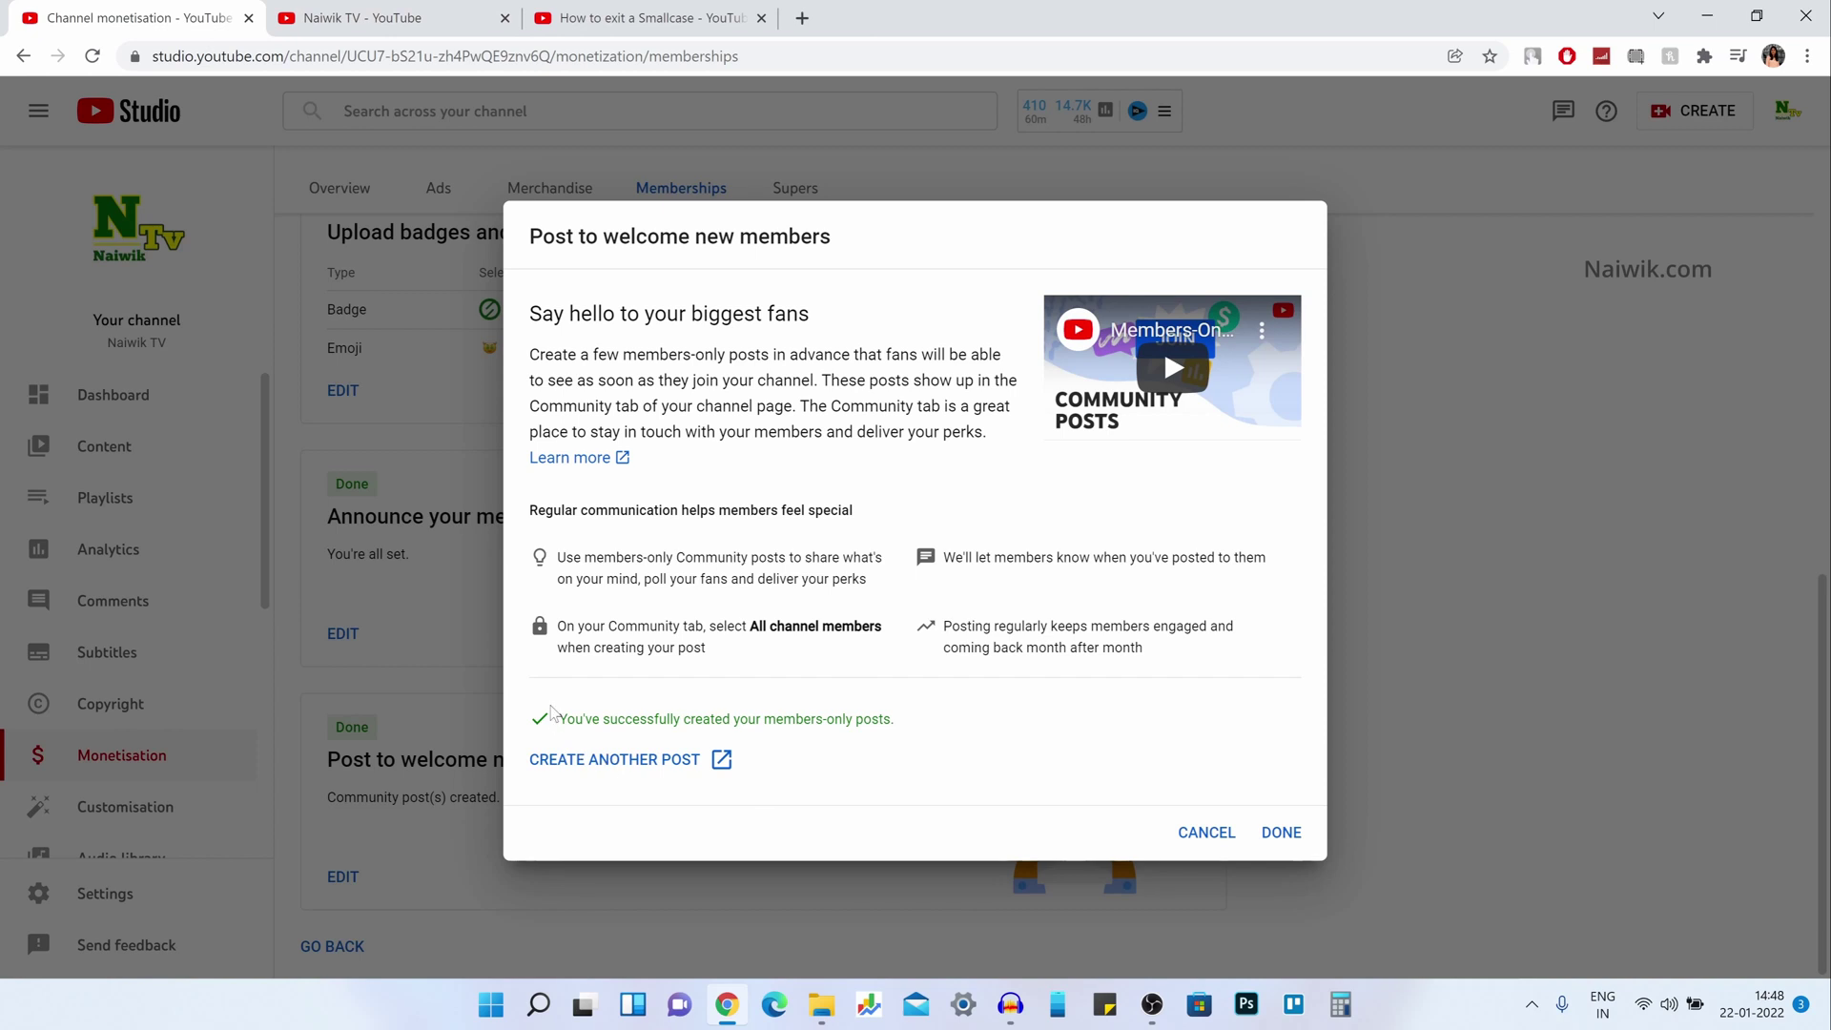
Mark the Post to welcome new members step as done.
{"action": "left_click_drag", "start_coordinate": [563, 715], "coordinate": [927, 707]}
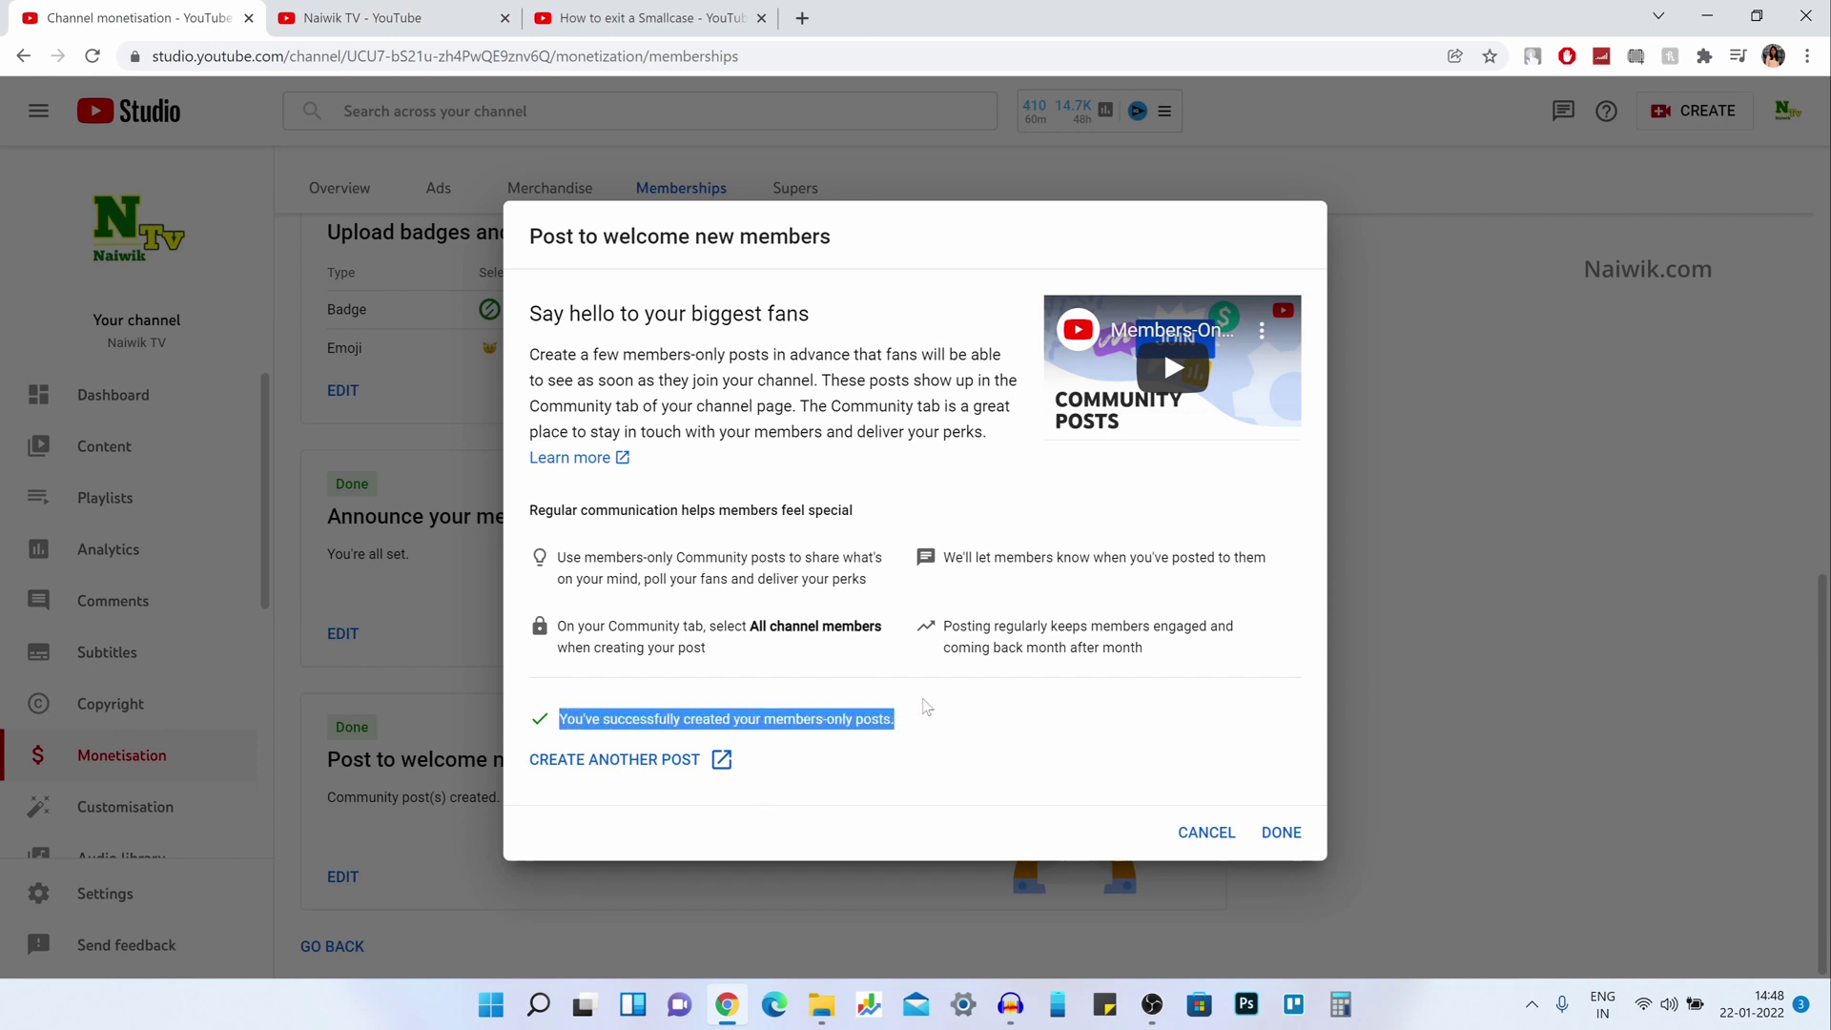
{"action": "left_click", "coordinate": [1281, 831]}
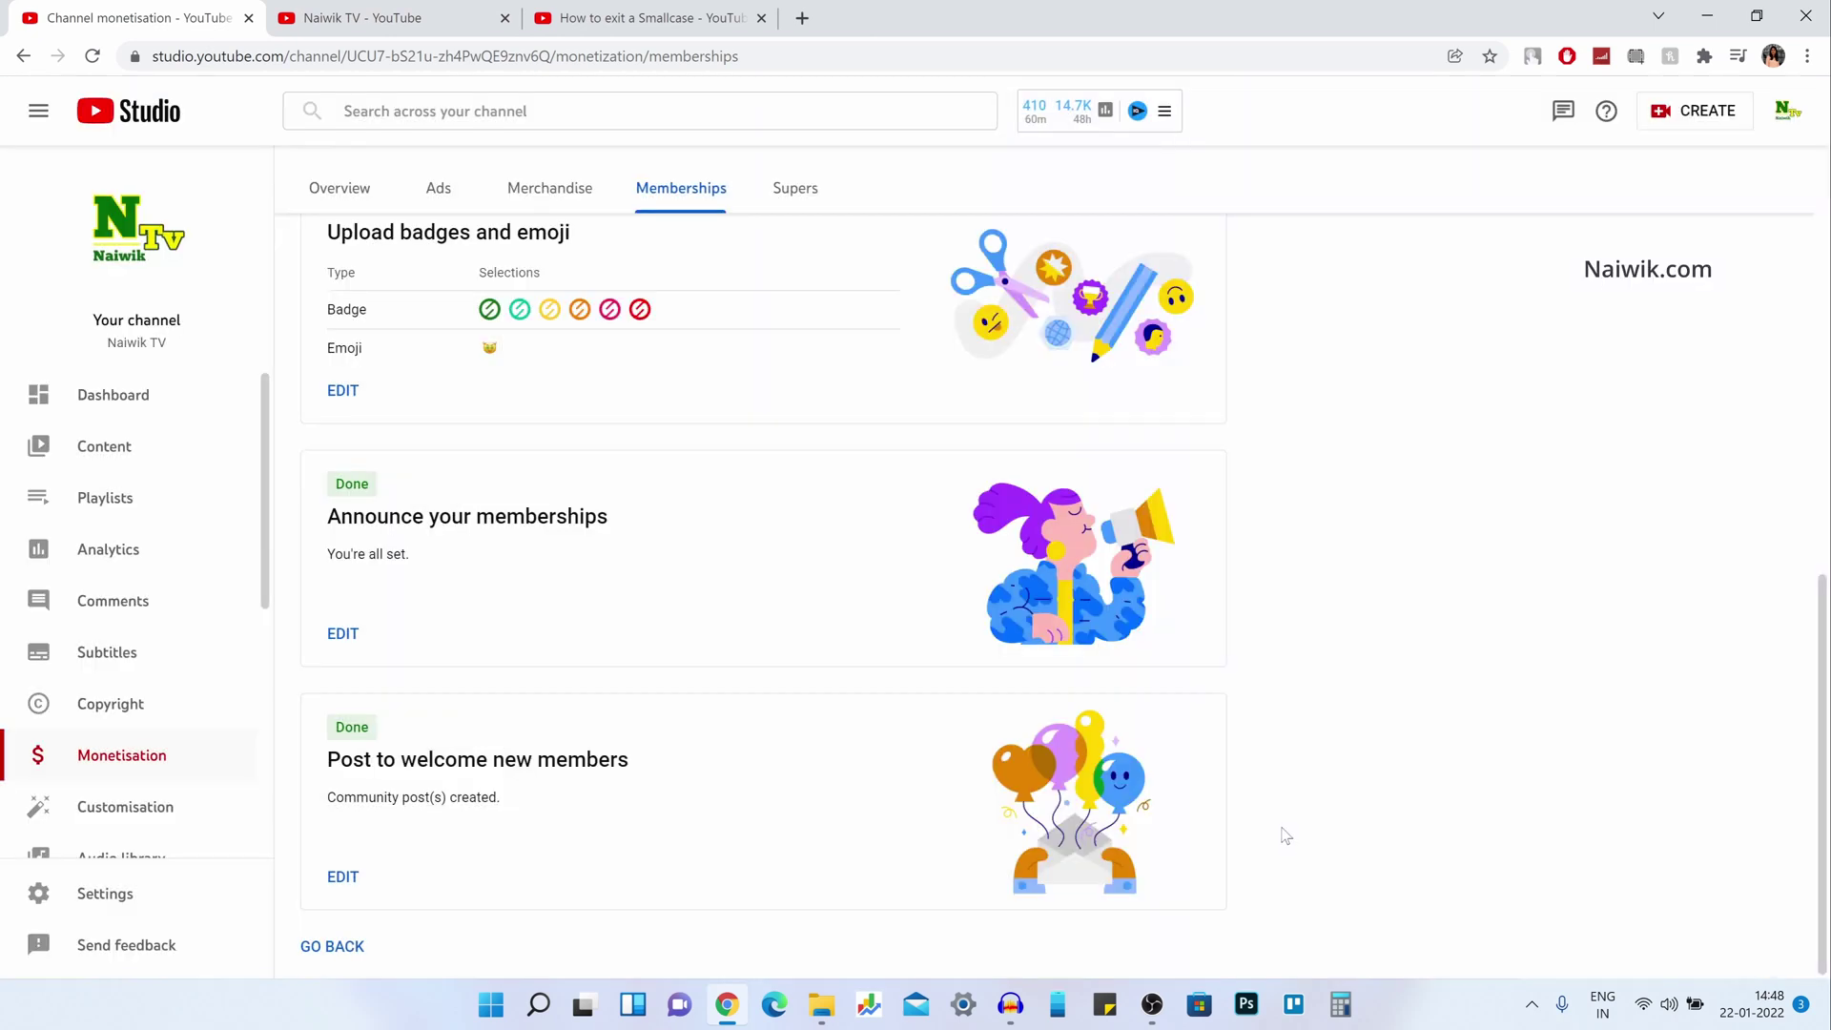
{"action": "scroll", "coordinate": [1244, 775], "scroll_direction": "up", "scroll_amount": 10}
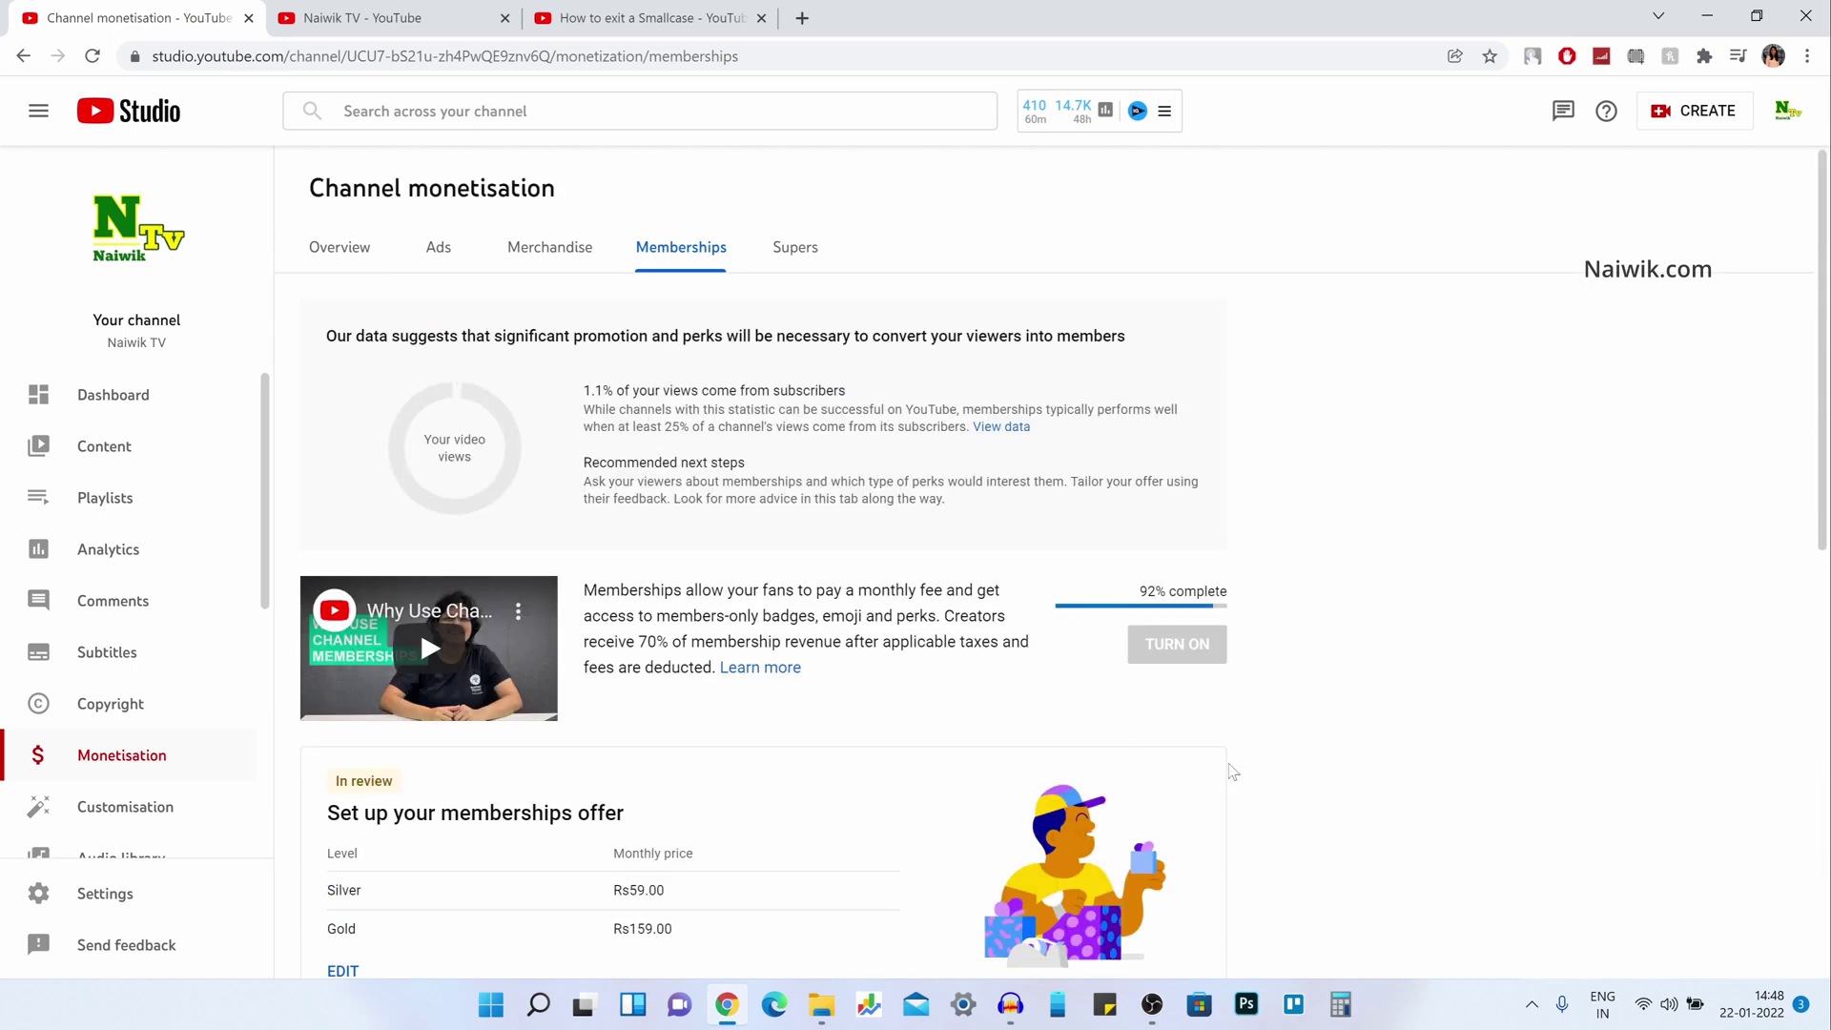
Confirm memberships setup is 92% complete with the offer still In review.
{"action": "left_click_drag", "start_coordinate": [1134, 592], "coordinate": [1272, 586]}
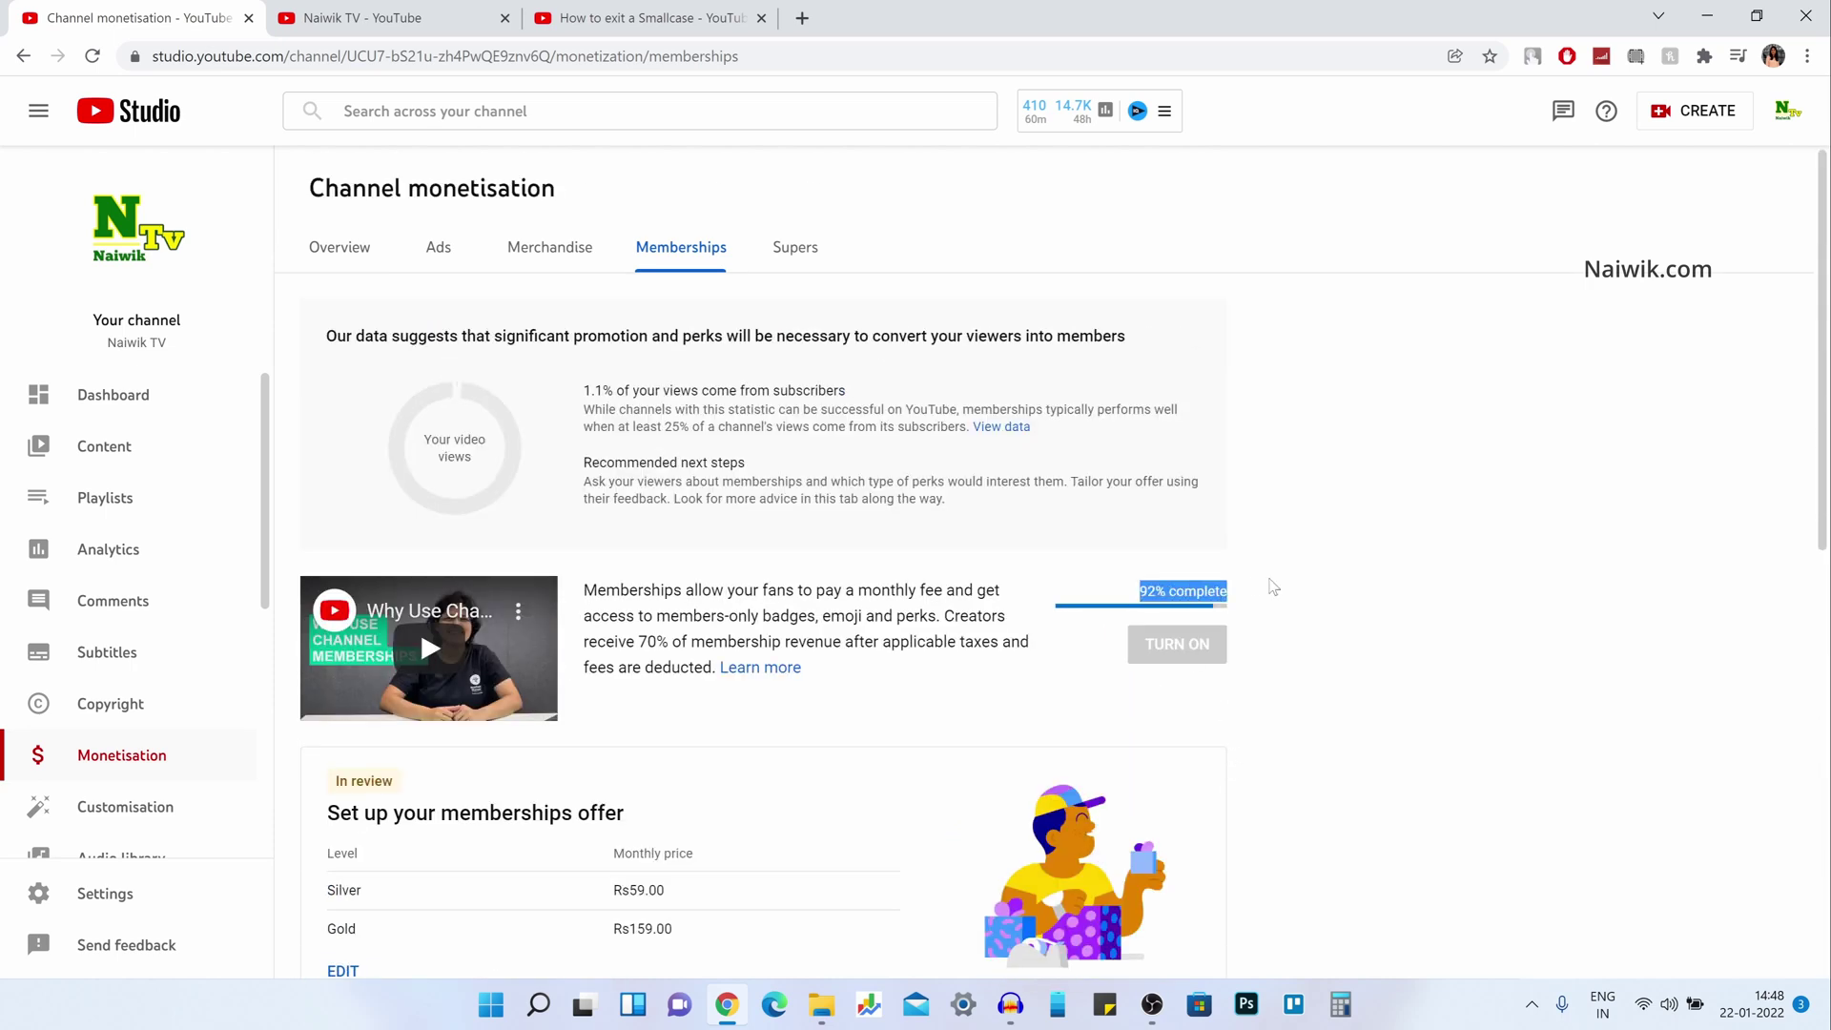
{"action": "left_click", "coordinate": [1293, 622]}
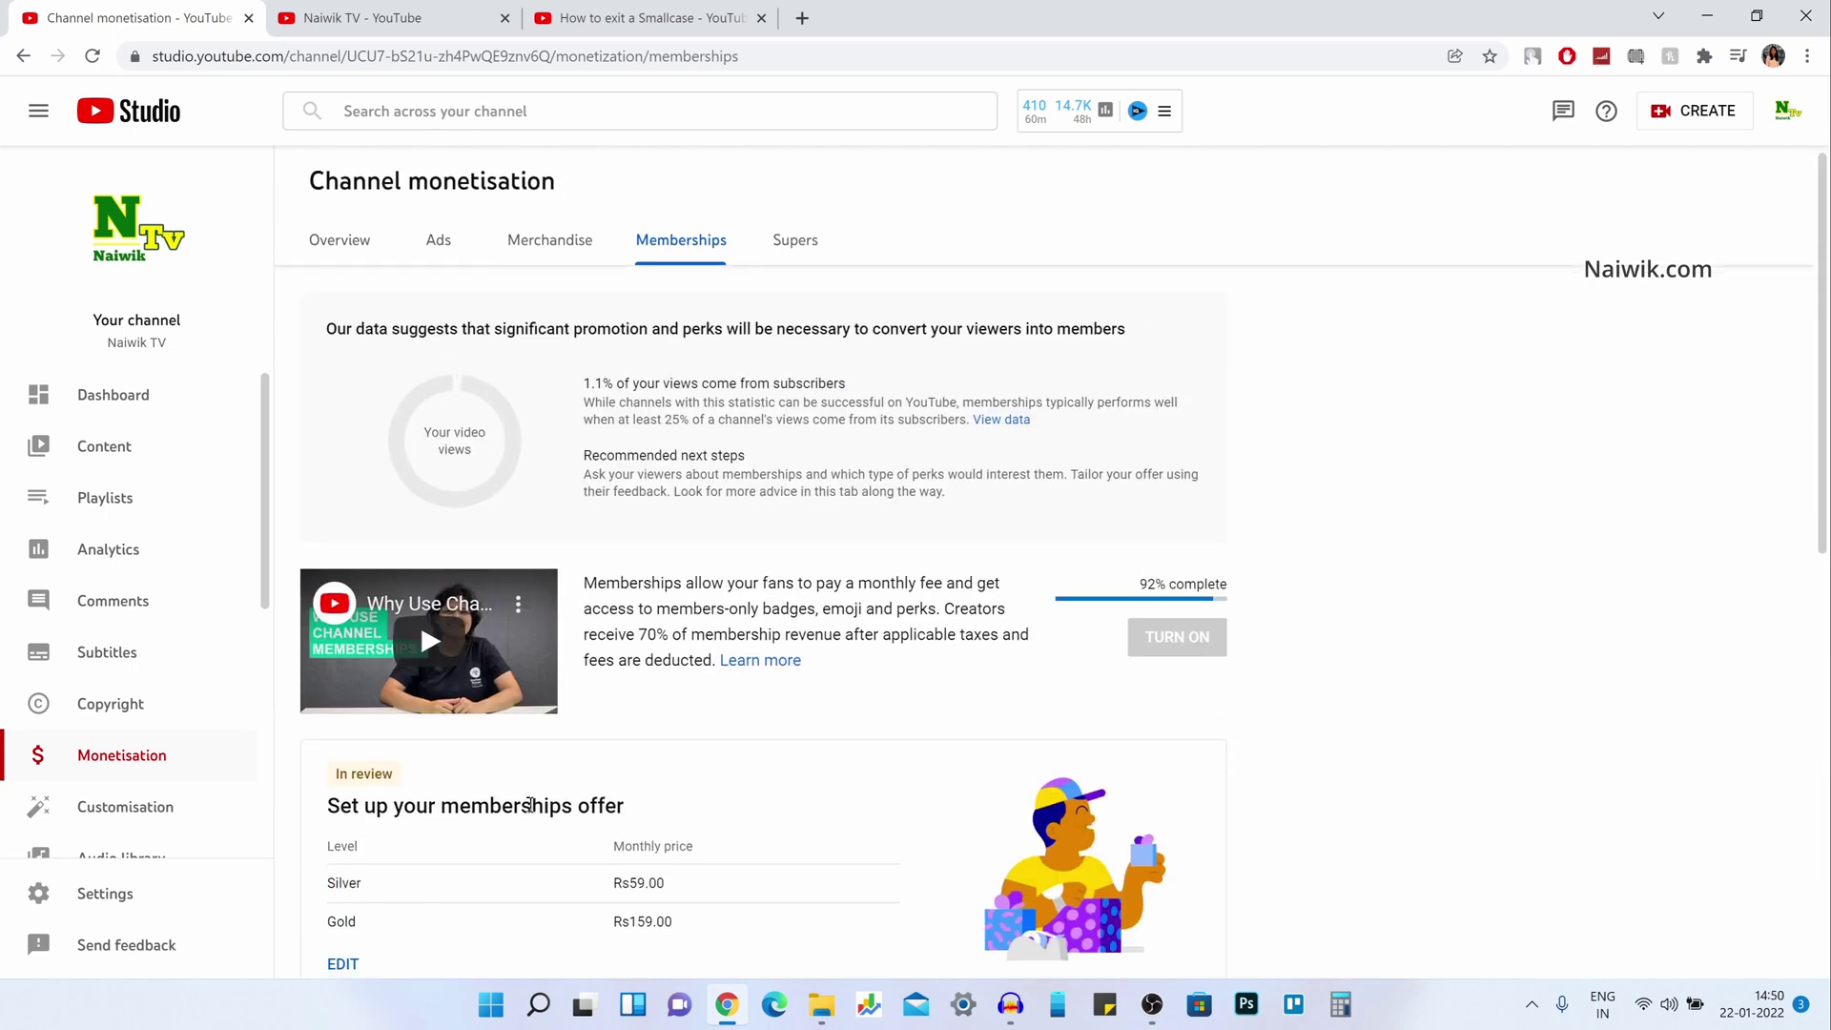
{"action": "left_click_drag", "start_coordinate": [404, 786], "coordinate": [313, 777]}
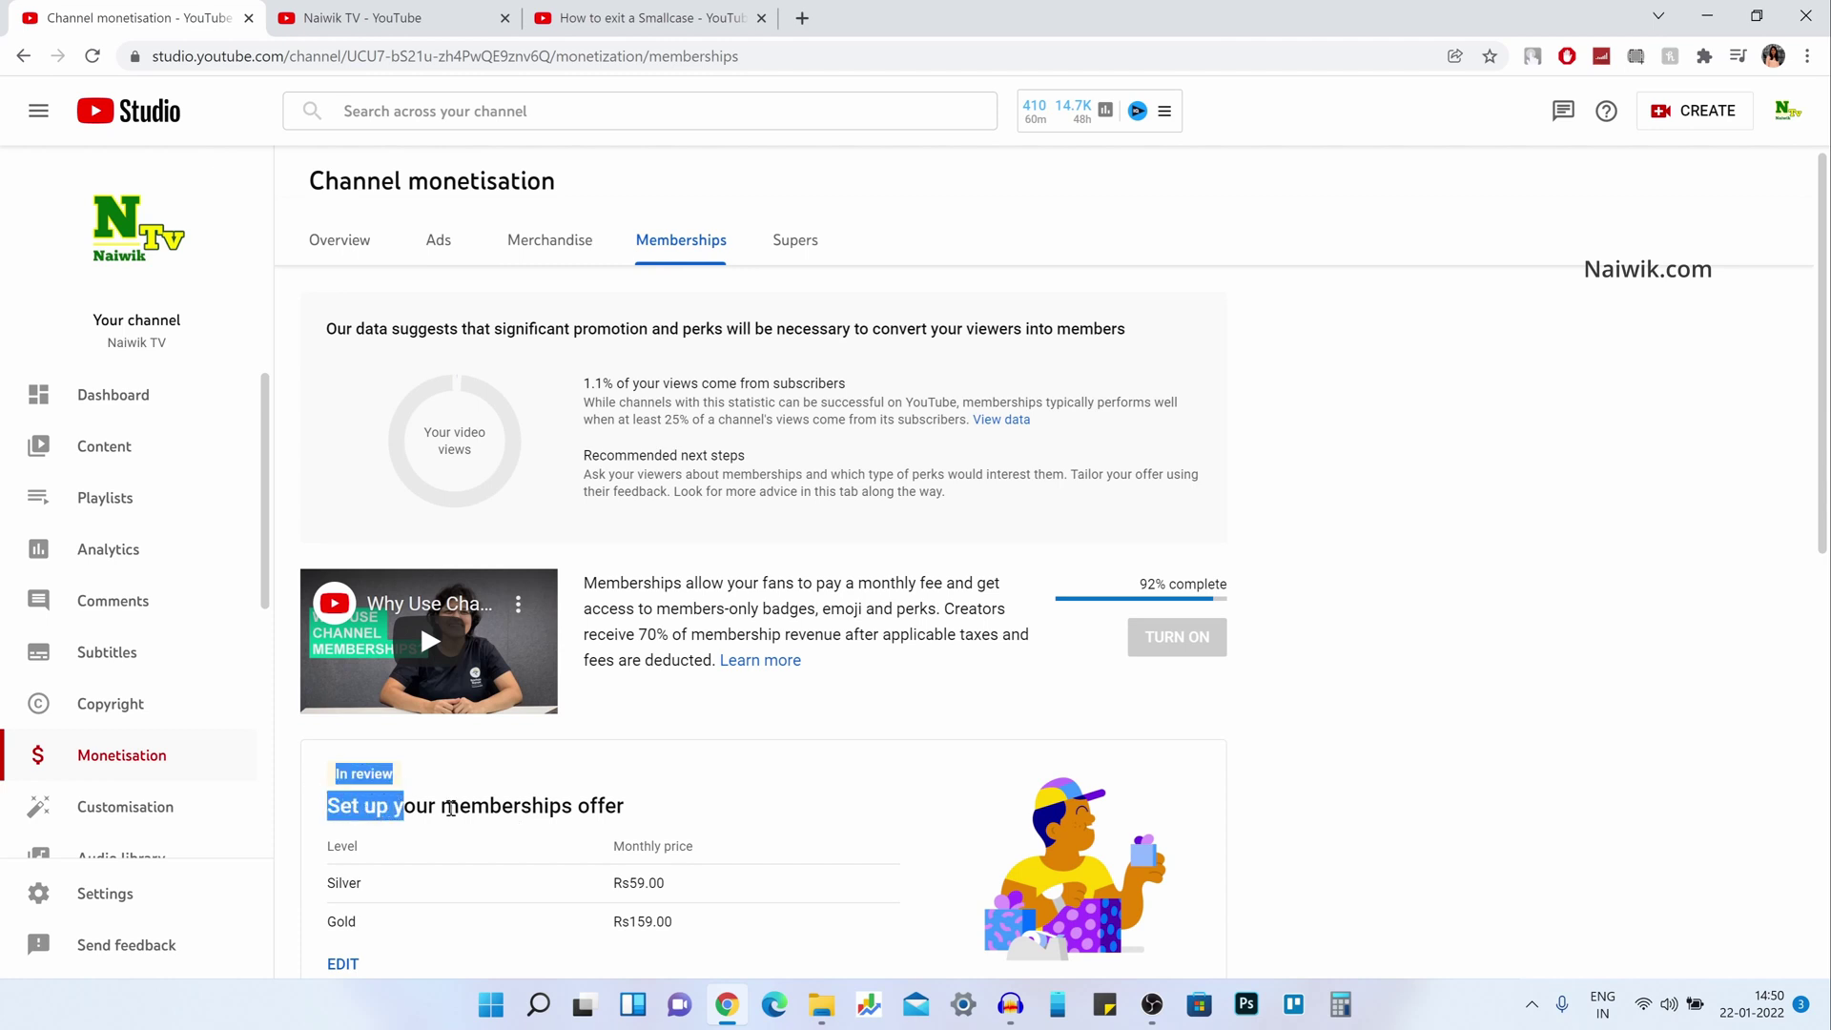
{"action": "left_click", "coordinate": [522, 793]}
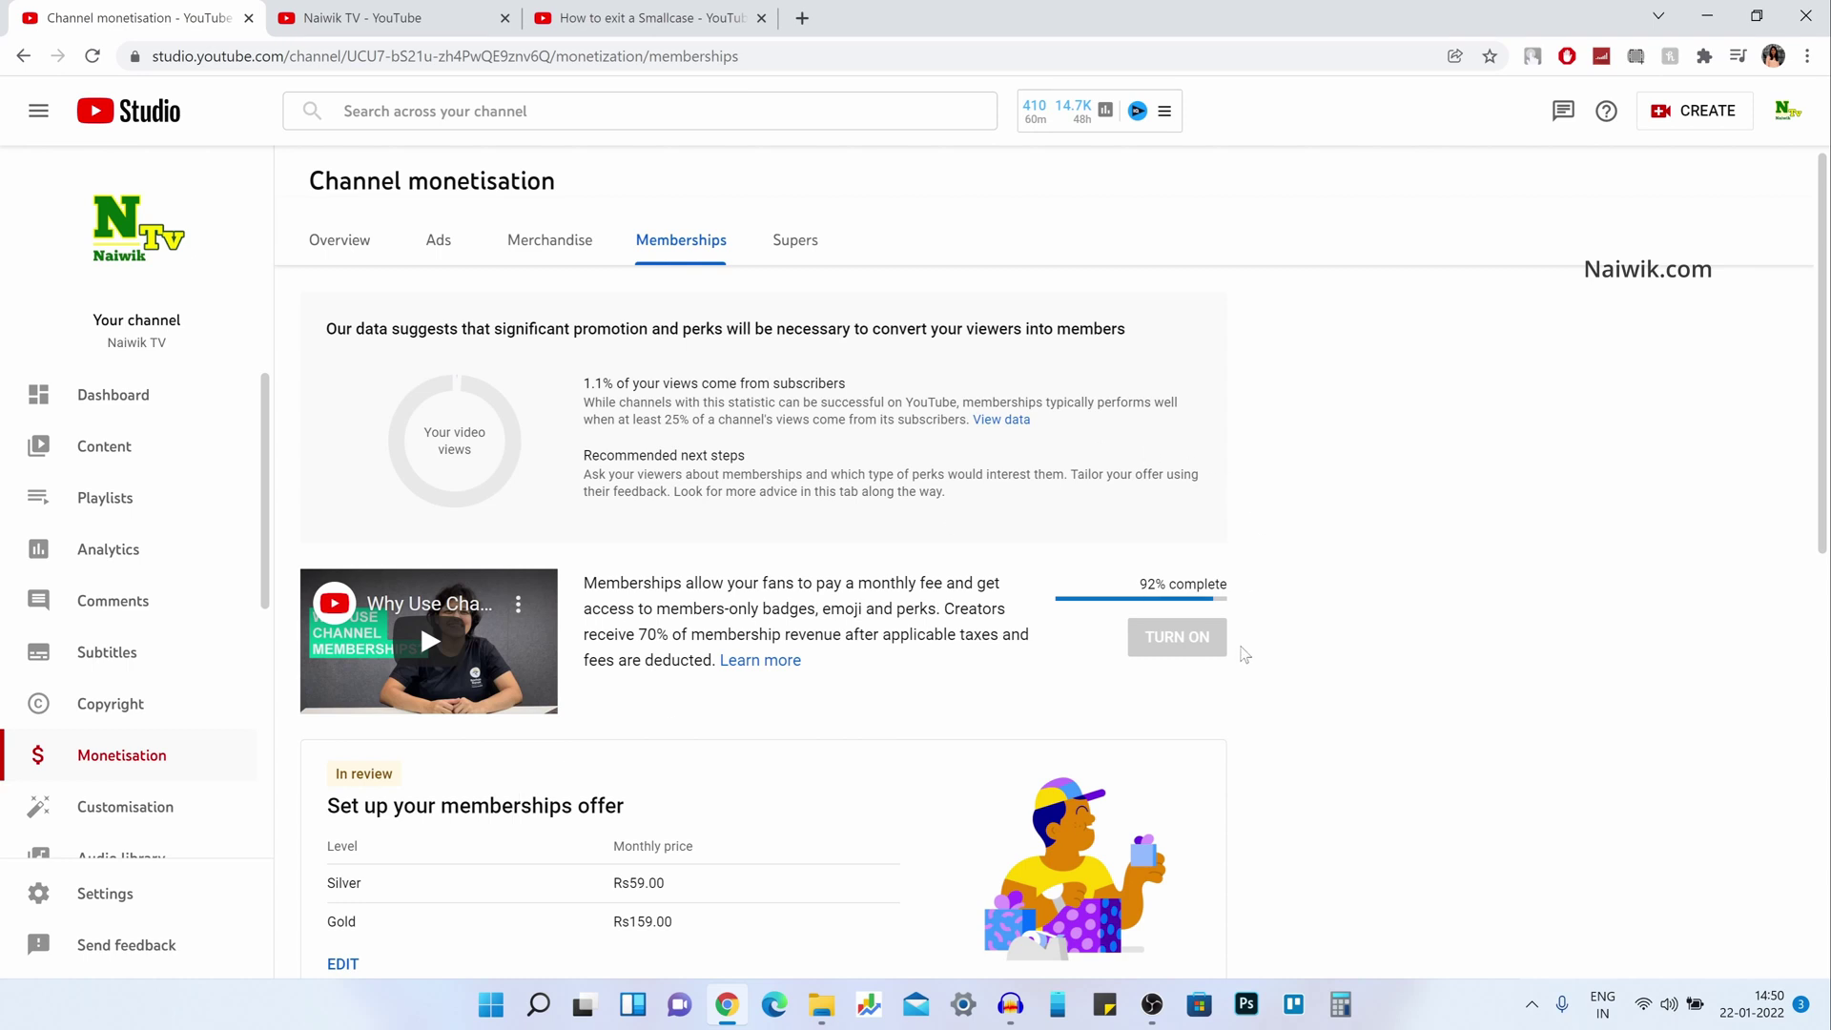
{"action": "left_click", "coordinate": [610, 24]}
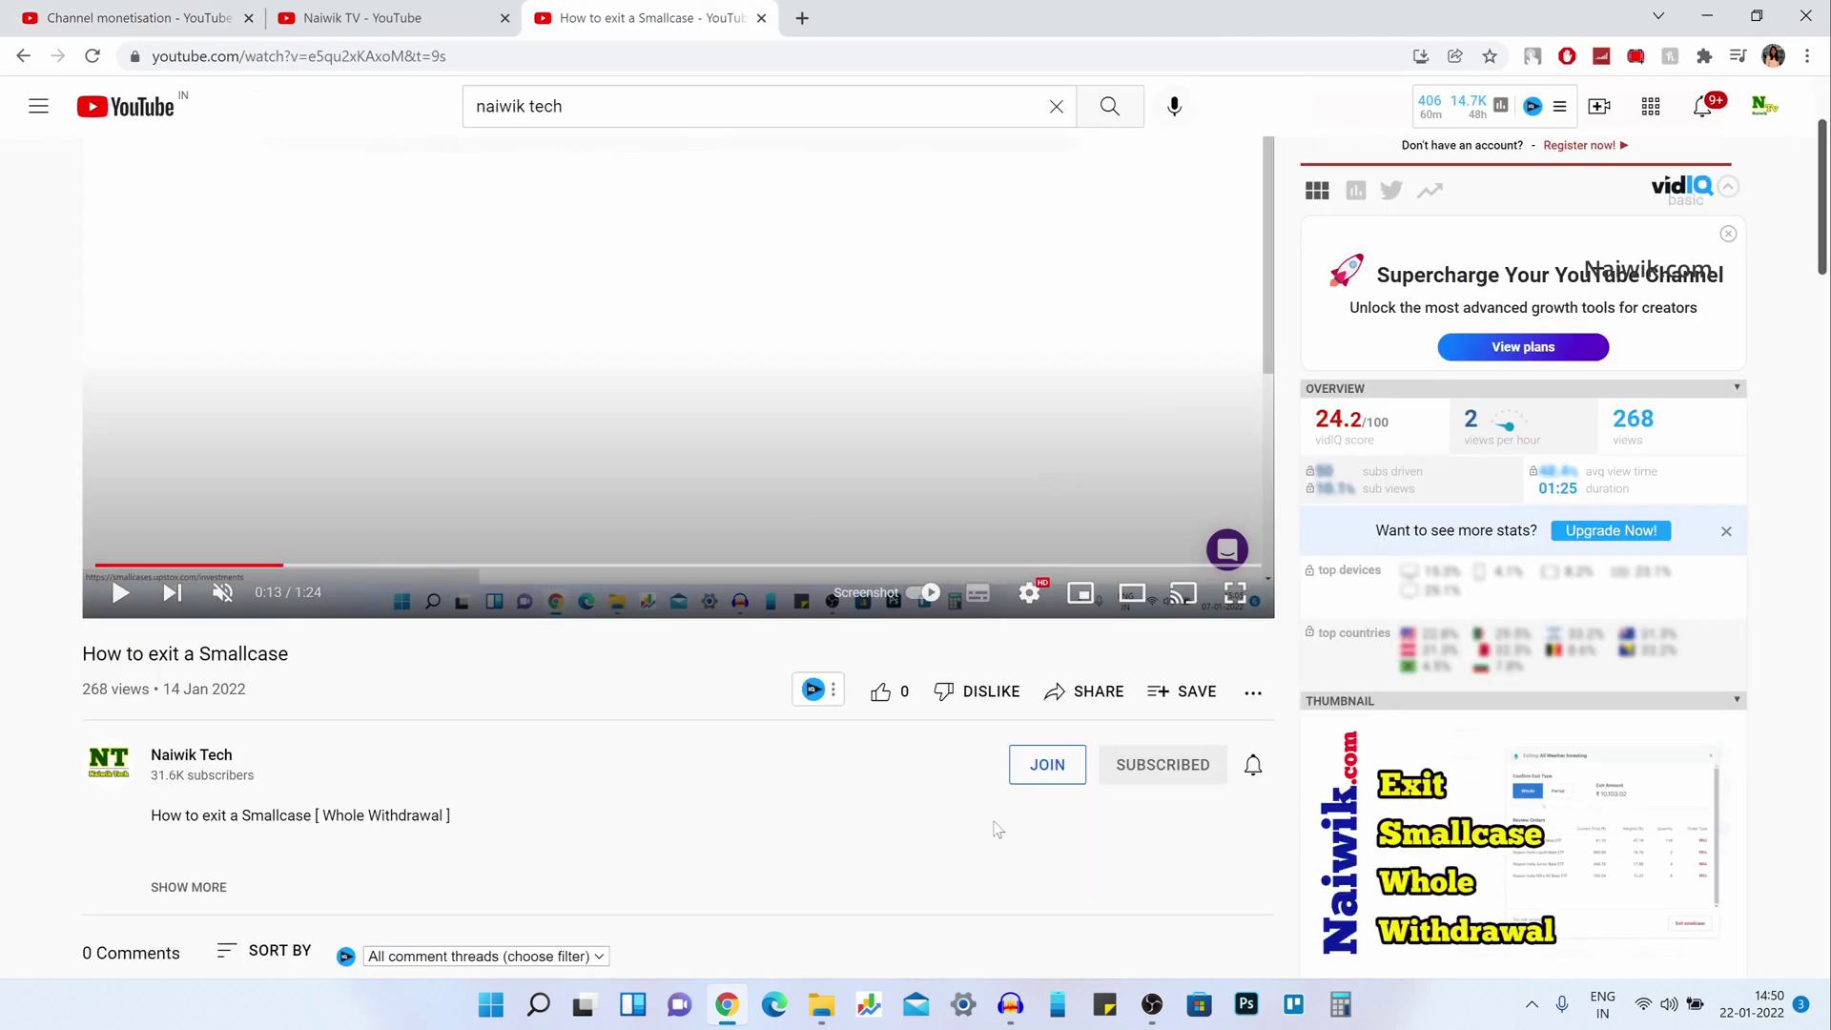
View Naiwik Tech's membership levels and choose to join at the Gold ₹89.00/month level.
{"action": "left_click", "coordinate": [1041, 780]}
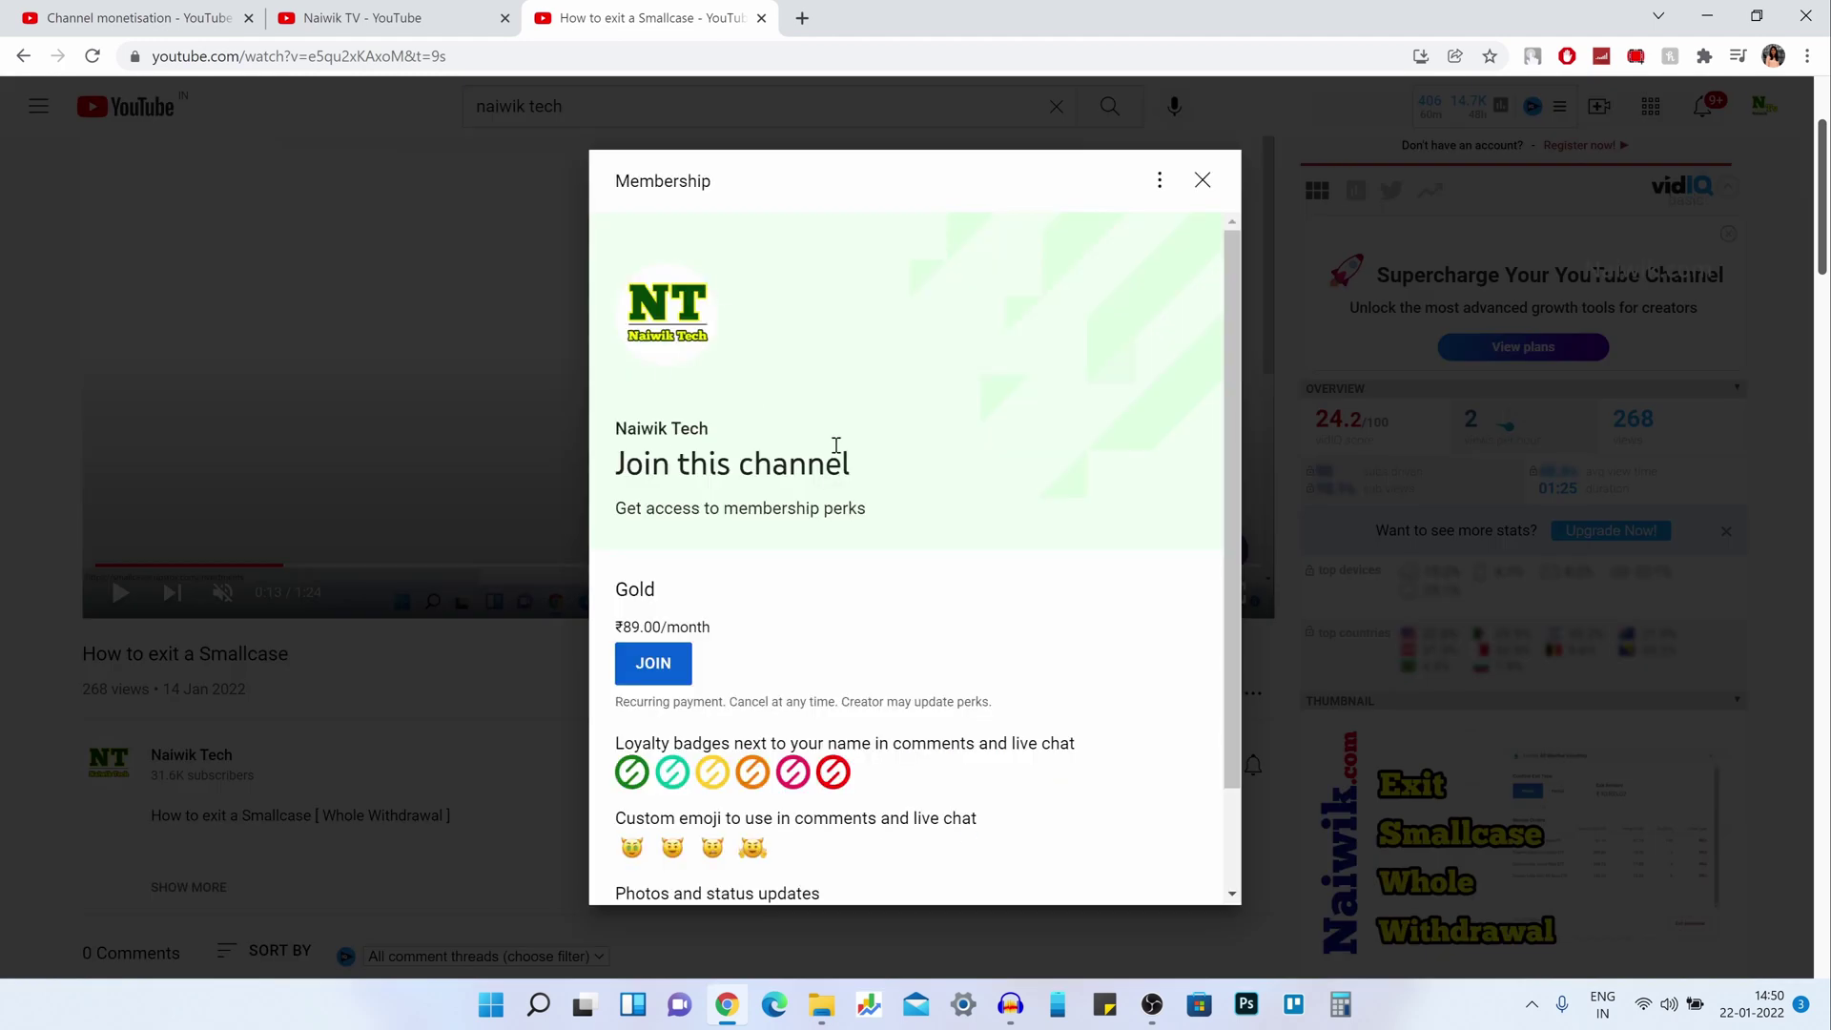
{"action": "scroll", "coordinate": [763, 627], "scroll_direction": "down", "scroll_amount": 1}
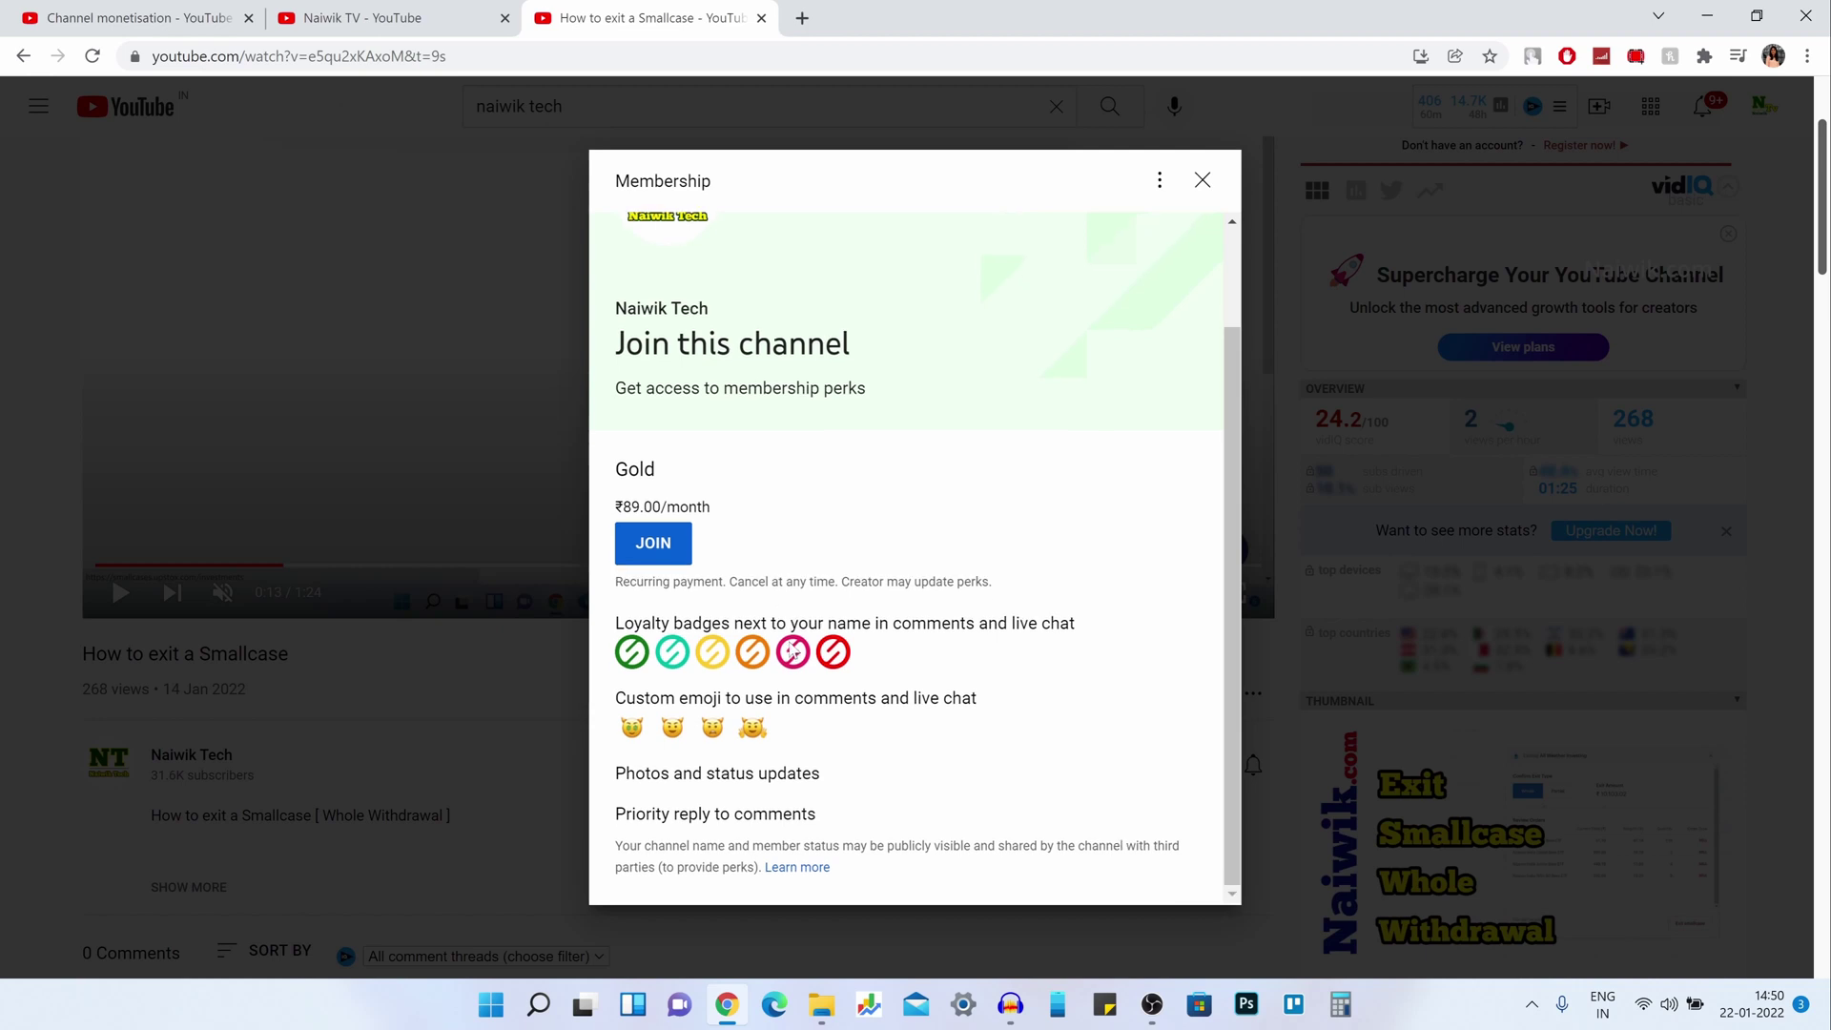
{"action": "left_click", "coordinate": [674, 545]}
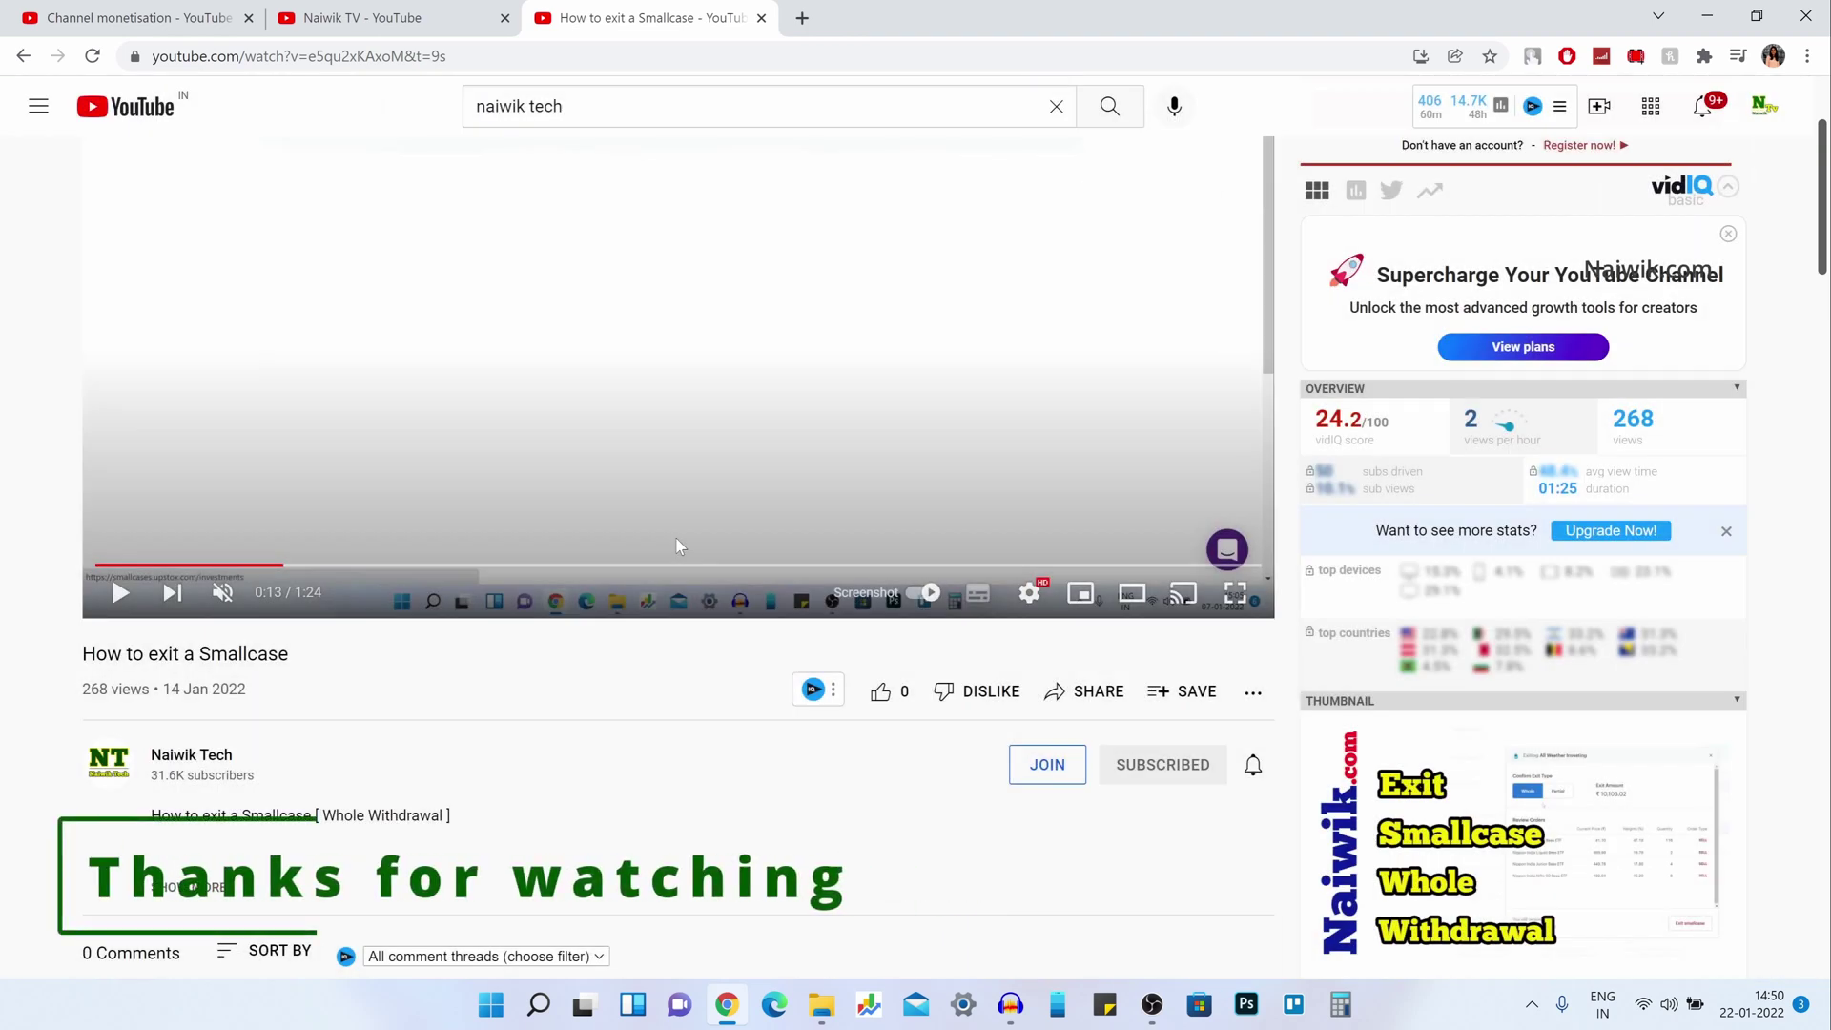